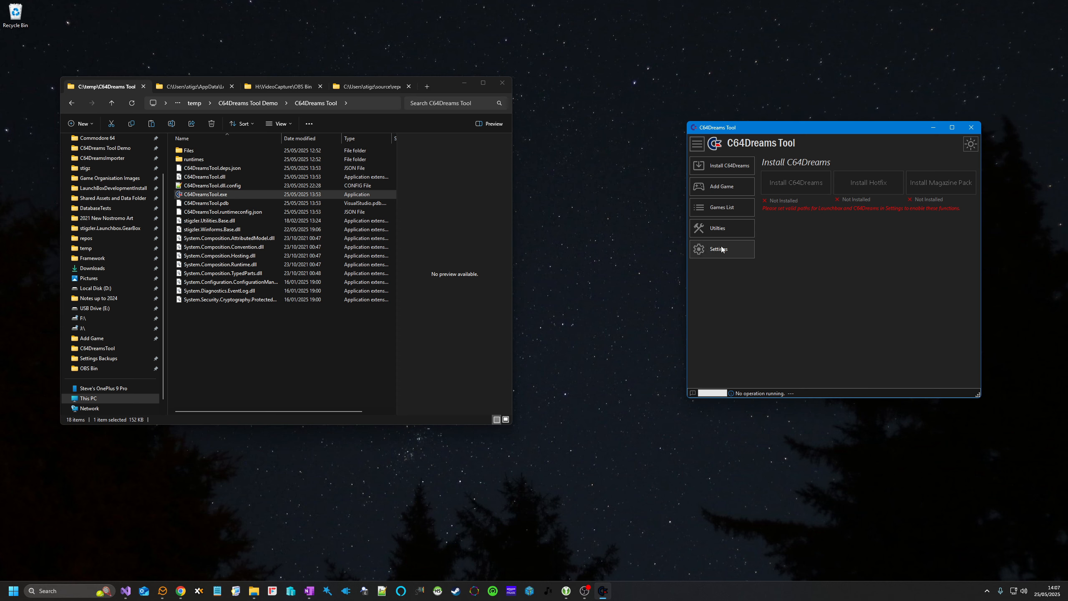
- Set the Launchbox root in the settings to the Install\LaunchBox folder inside C64Dreams Tool Demo
click(719, 251)
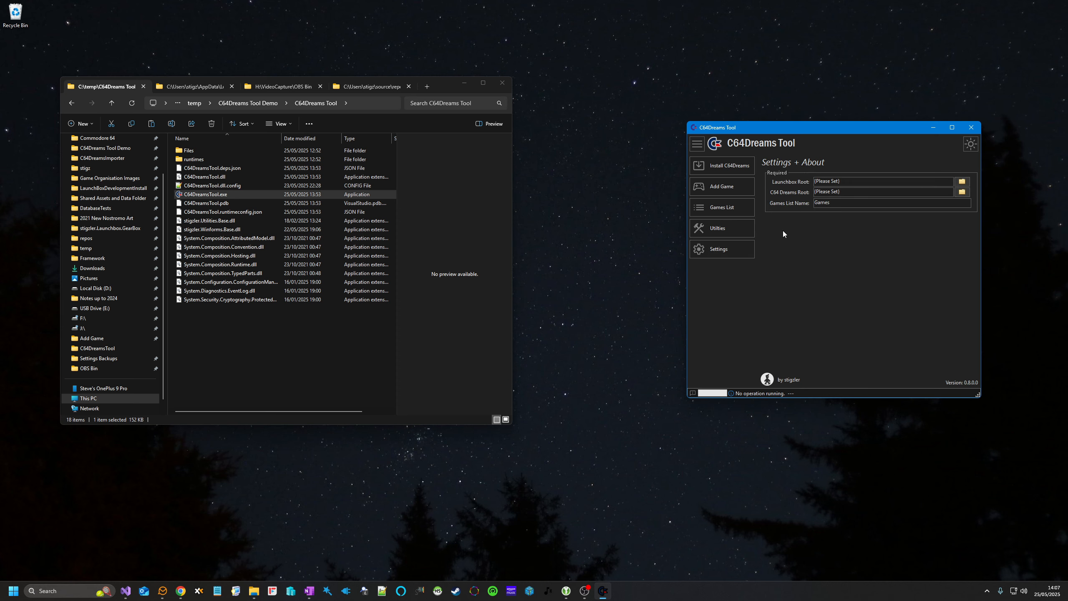
click(962, 181)
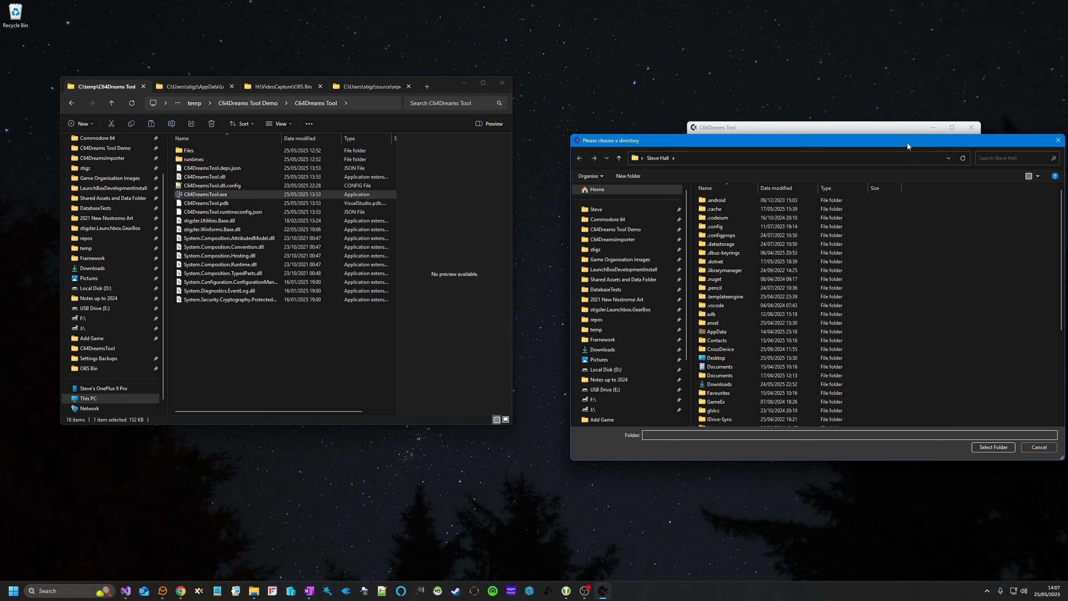
drag(907, 146, 823, 147)
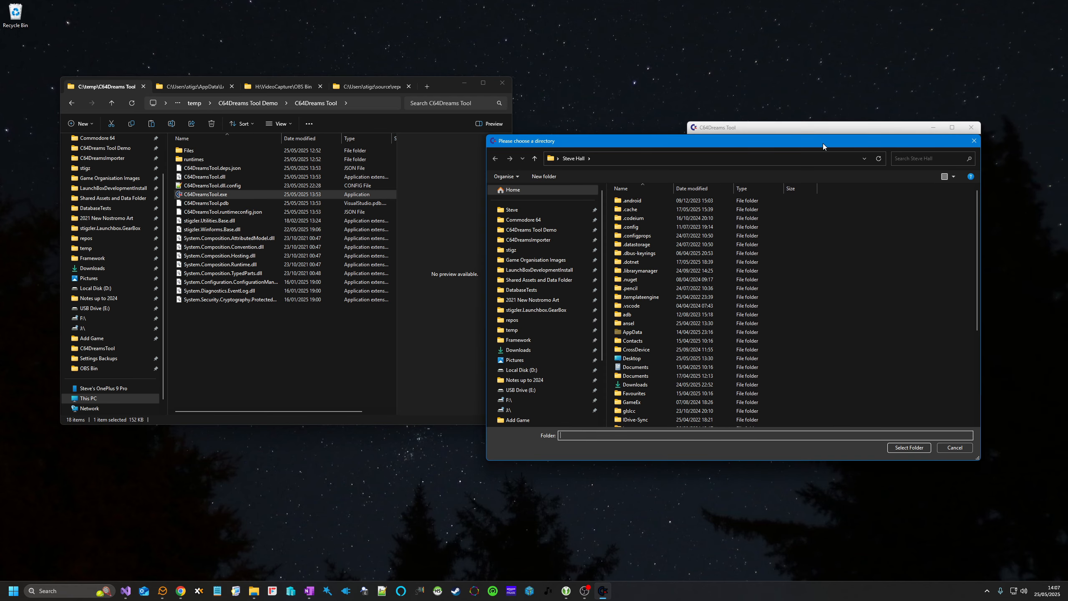
click(533, 232)
double_click(635, 227)
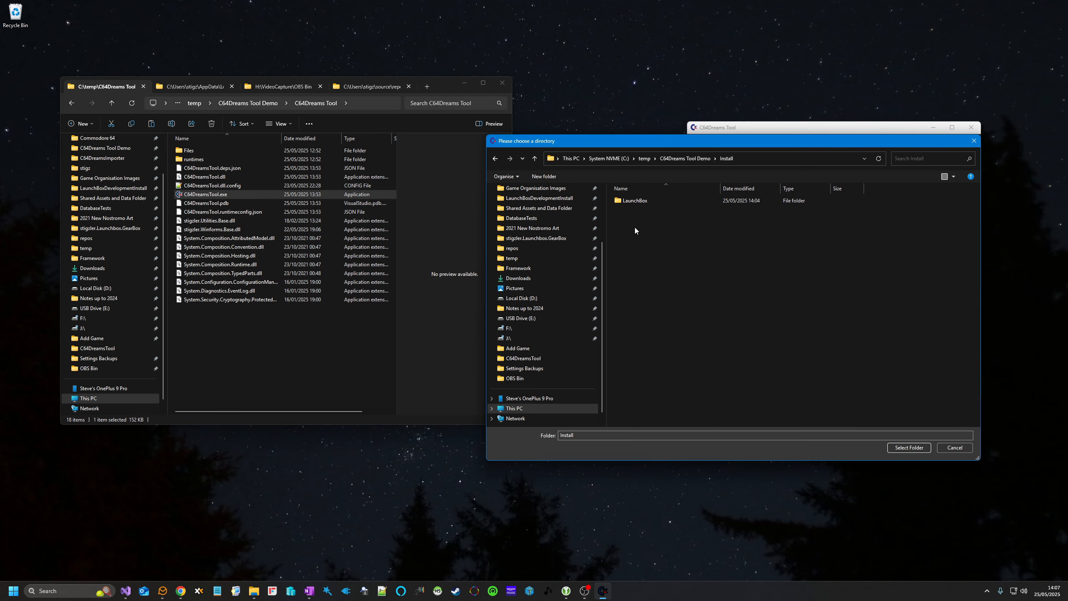
double_click(644, 202)
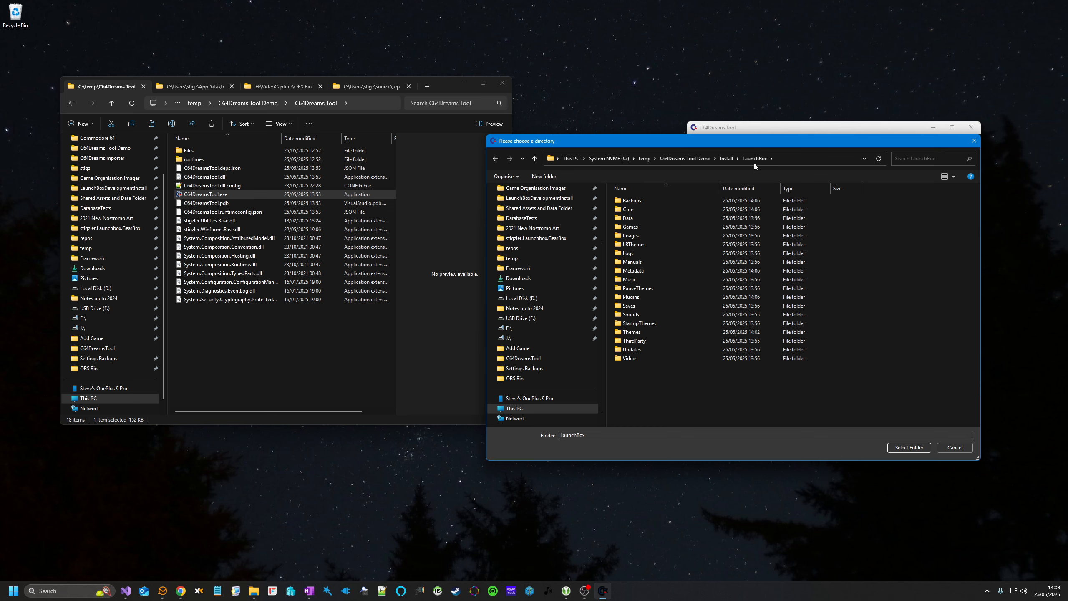
click(909, 447)
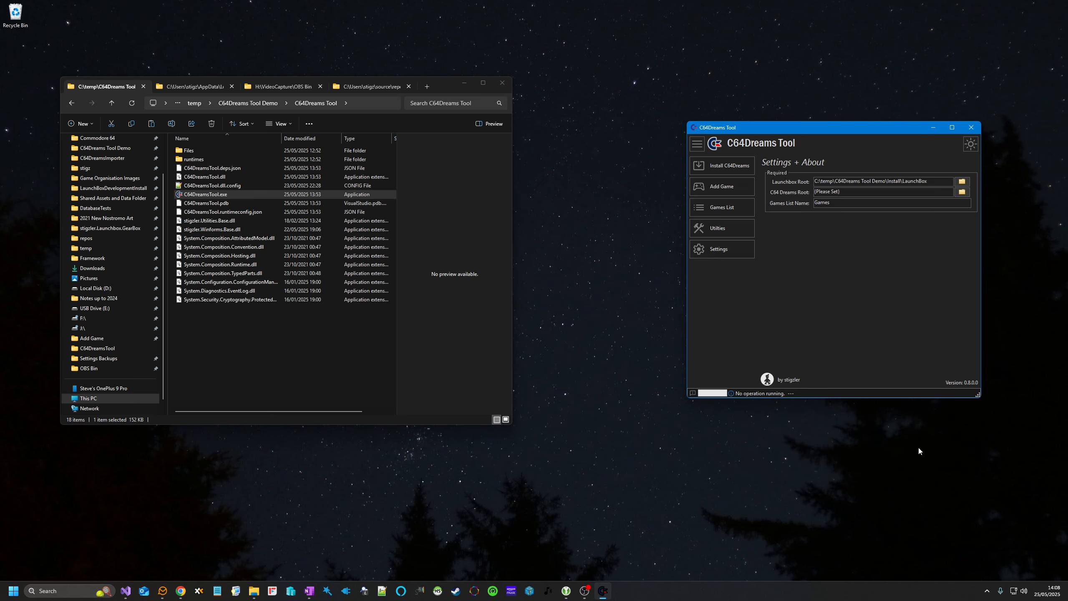
- Set the C64 Dreams root to the C64 Dreams folder under c64-dreams-v0.60\C64 Dreams v0.60 in C64Dreams Tool Demo
click(962, 192)
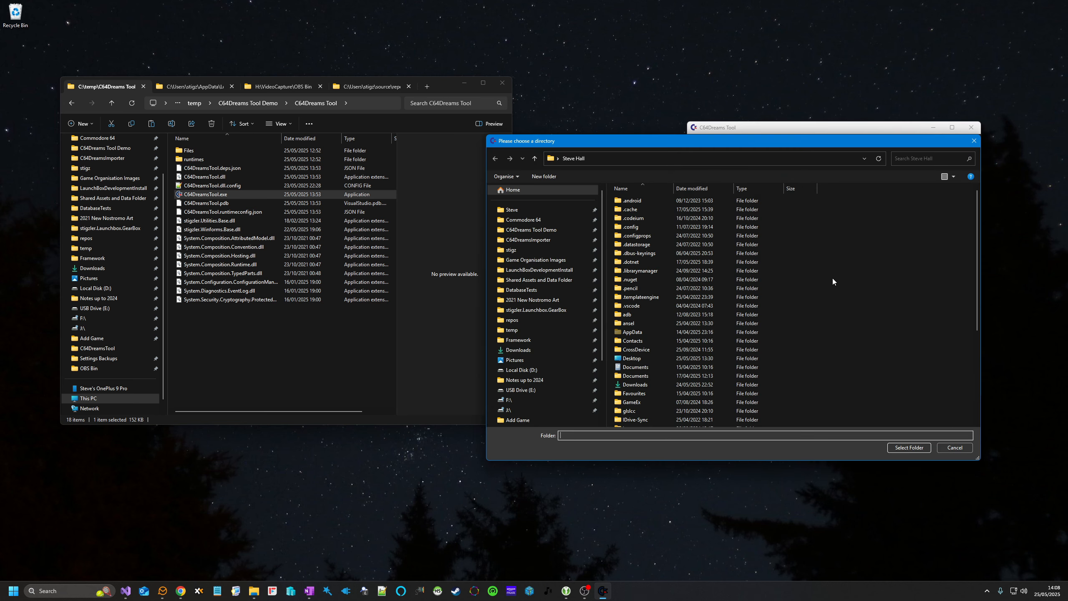
drag(785, 136, 805, 227)
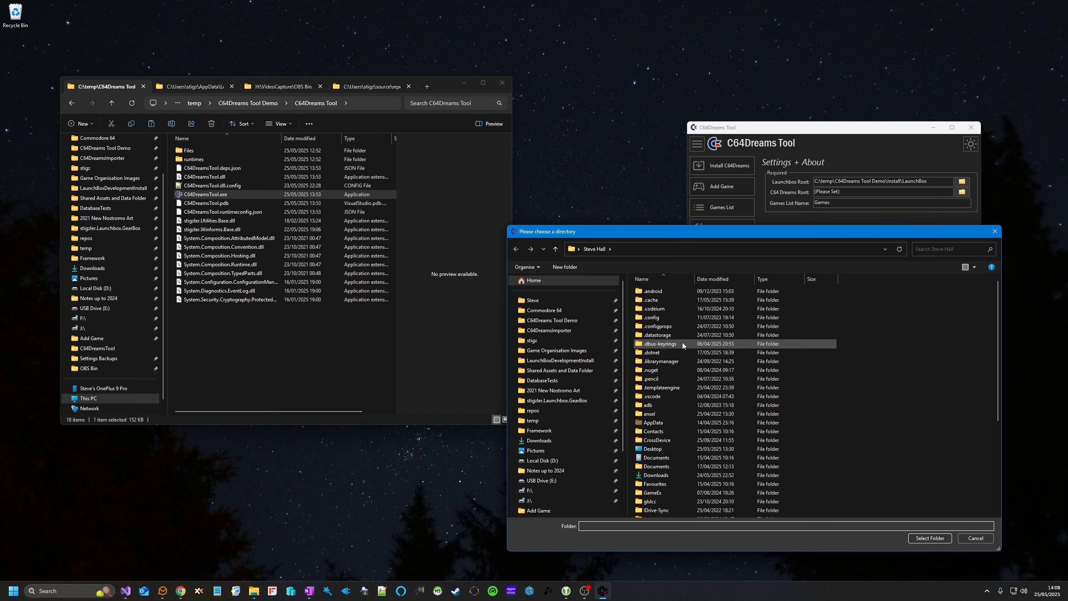
click(554, 323)
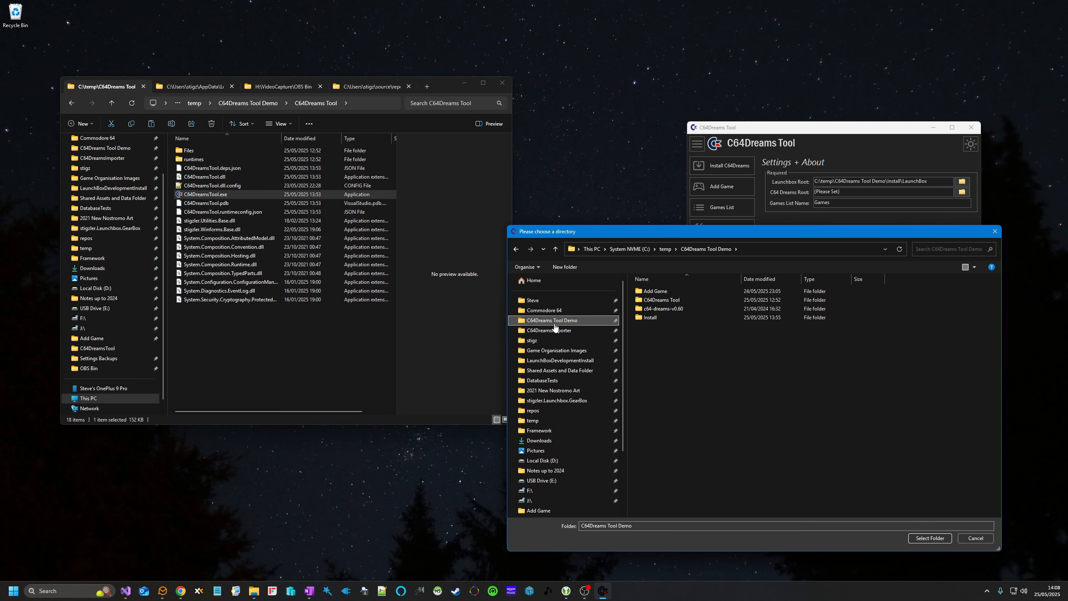
double_click(676, 309)
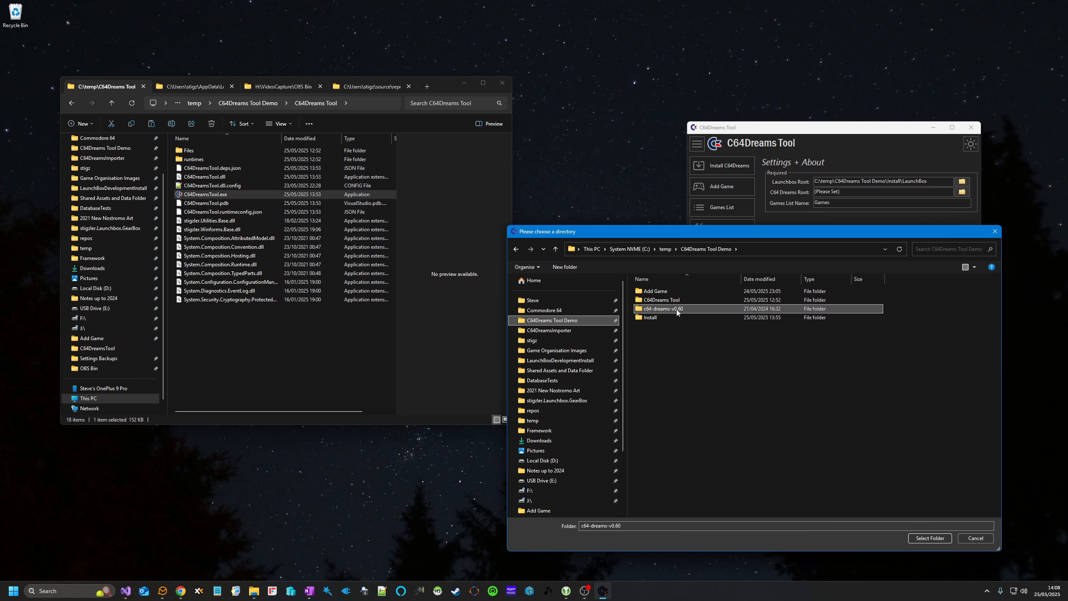
double_click(678, 302)
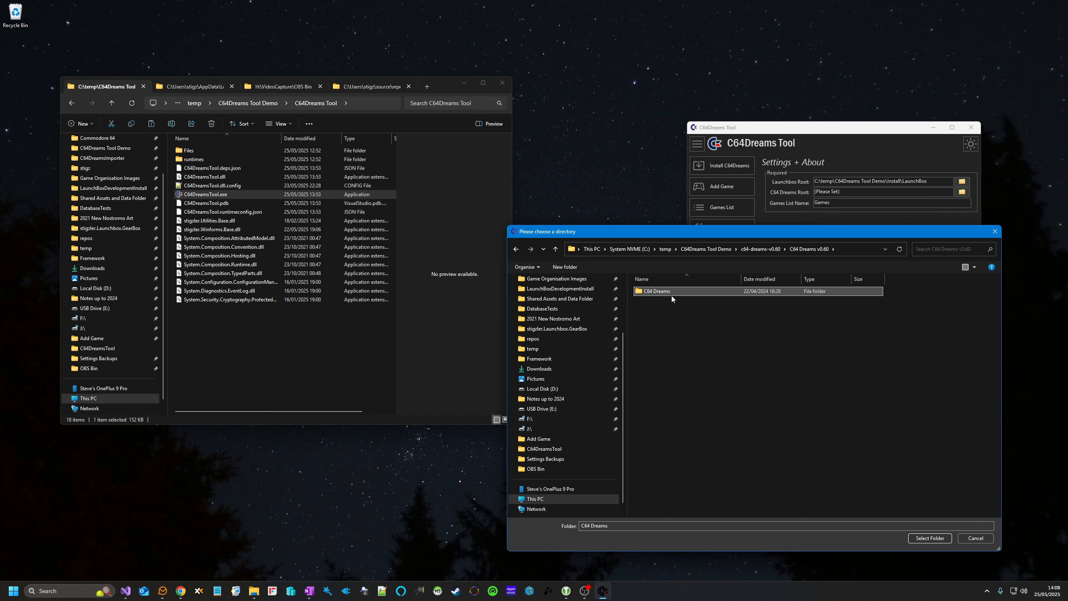
double_click(671, 295)
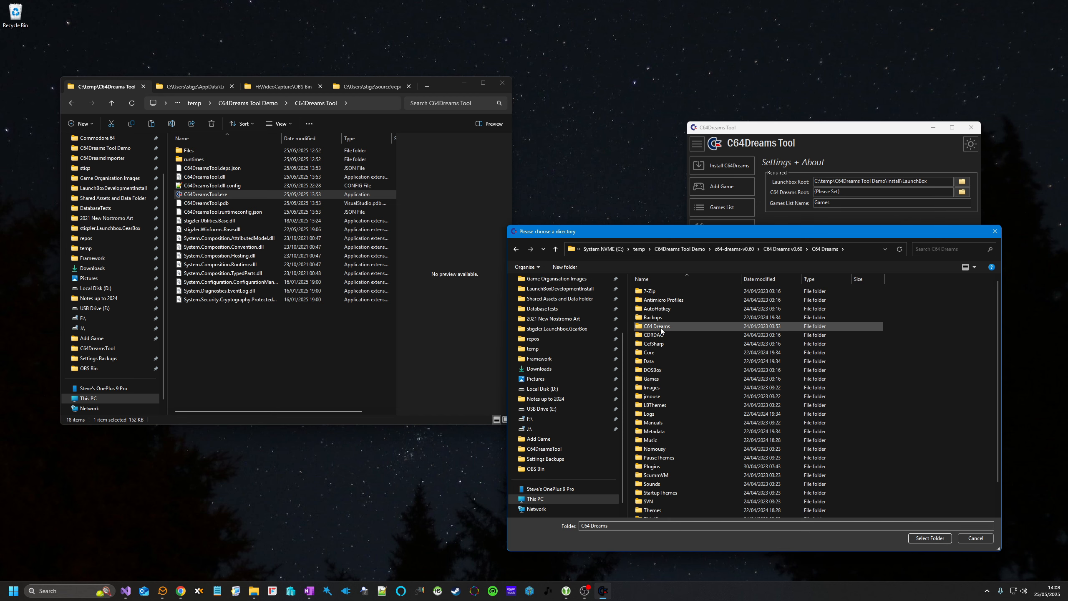
click(929, 538)
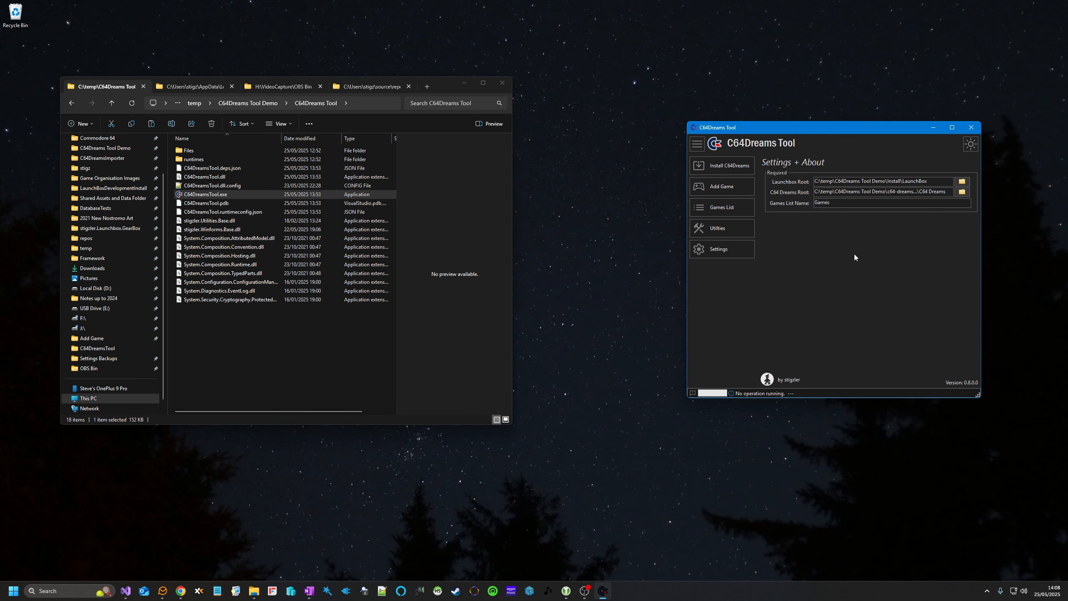
- Show the C64Dreams installation page, and open the Install\LaunchBox folder of C64Dreams Tool Demo in File Explorer
click(740, 165)
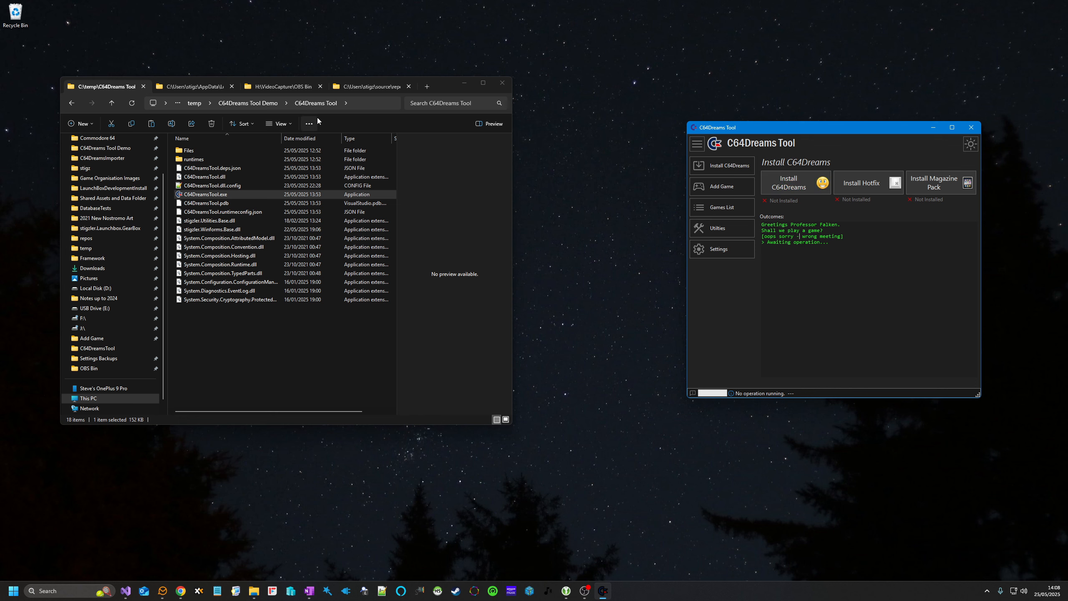
click(260, 104)
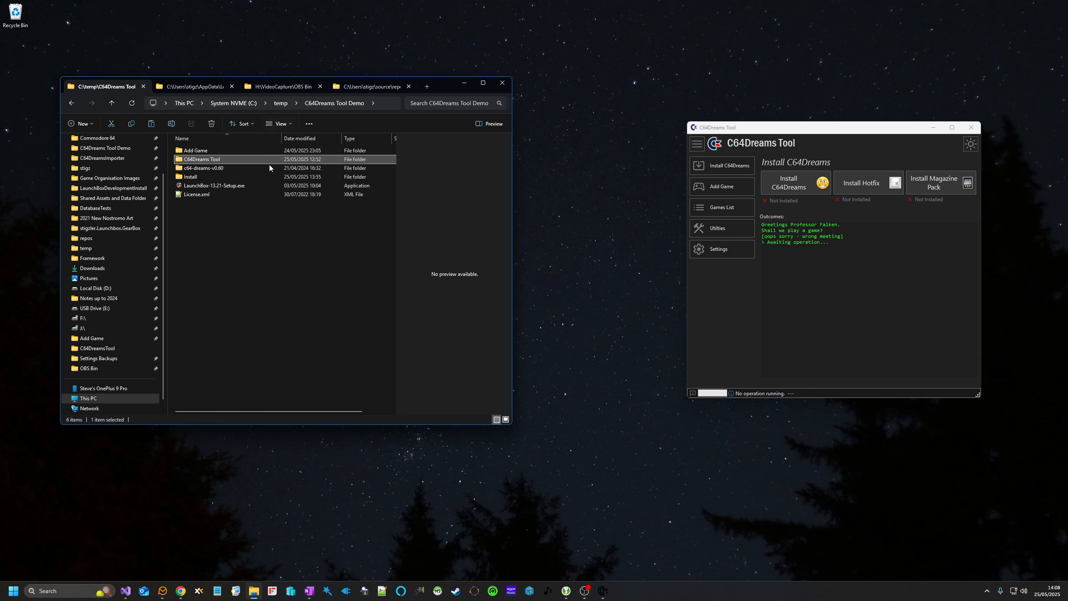
double_click(197, 177)
double_click(200, 152)
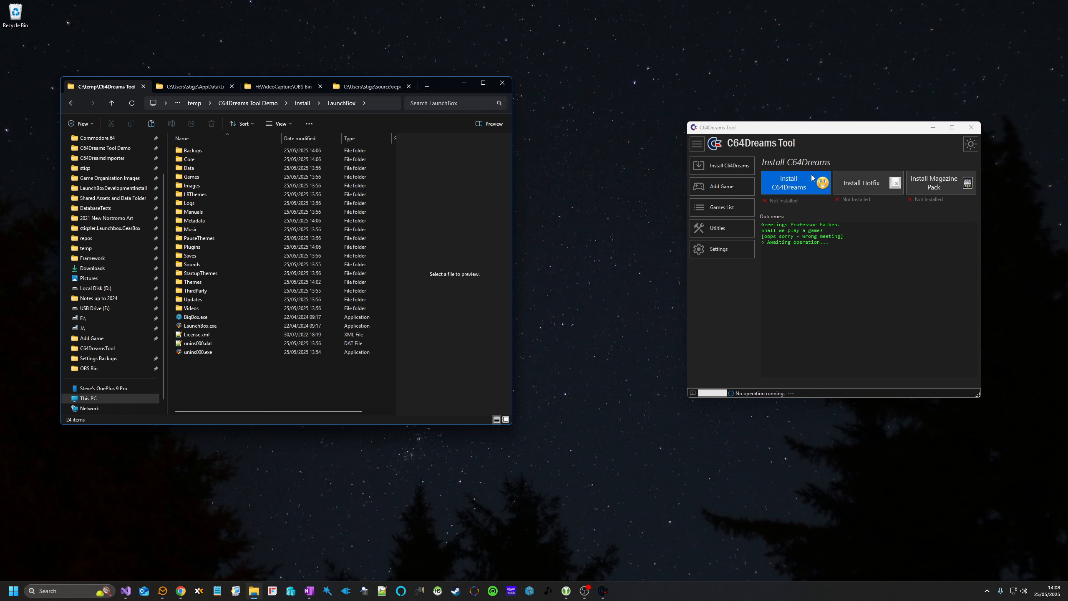
- Install the C64Dreams package into LaunchBox and acknowledge the import outcome
click(797, 183)
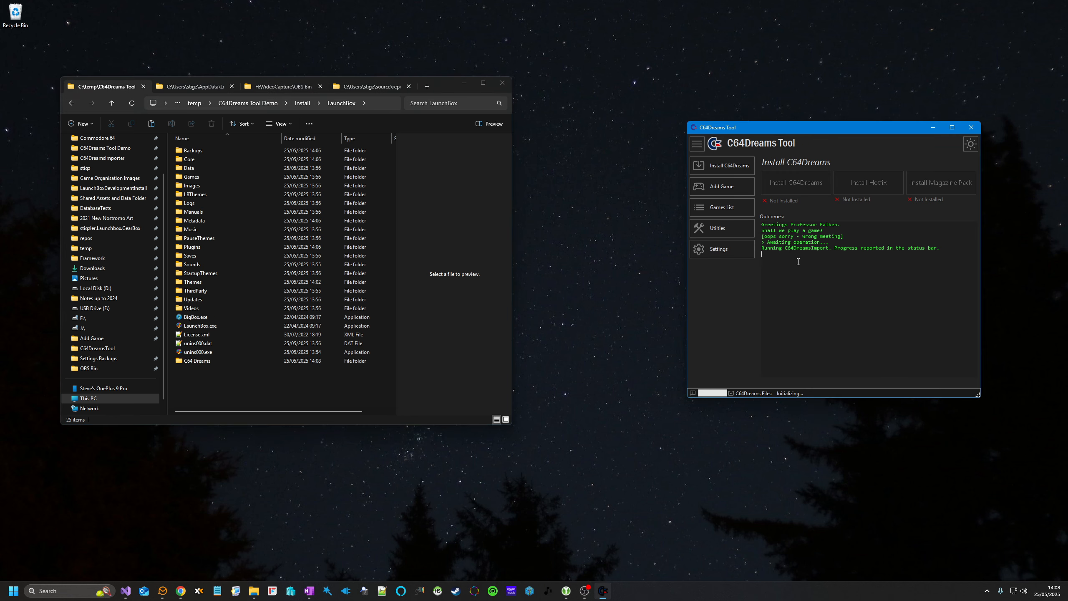
click(260, 390)
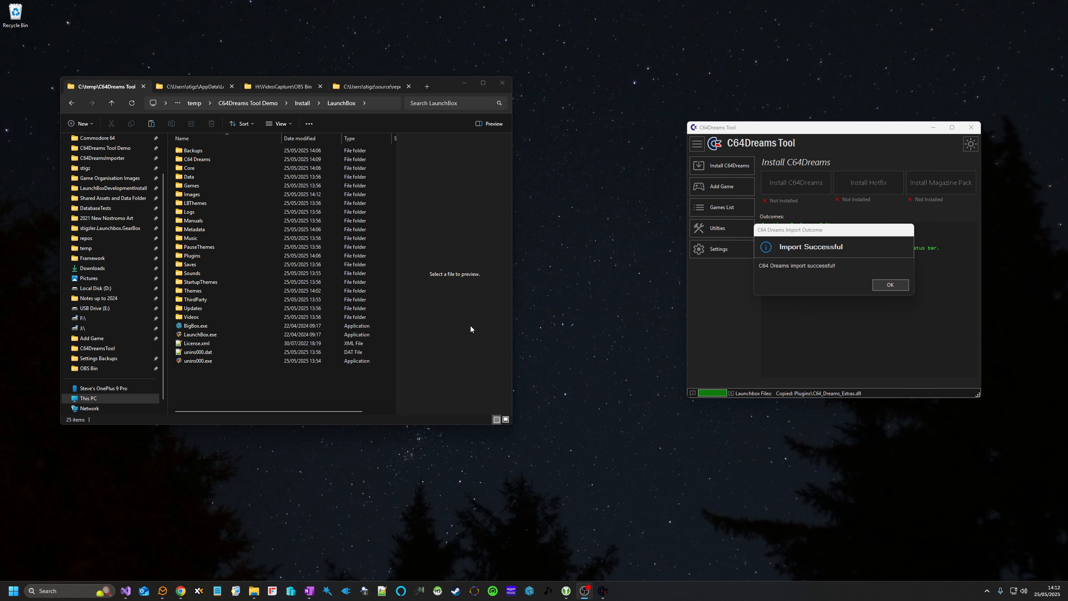
click(904, 286)
drag(872, 131, 823, 122)
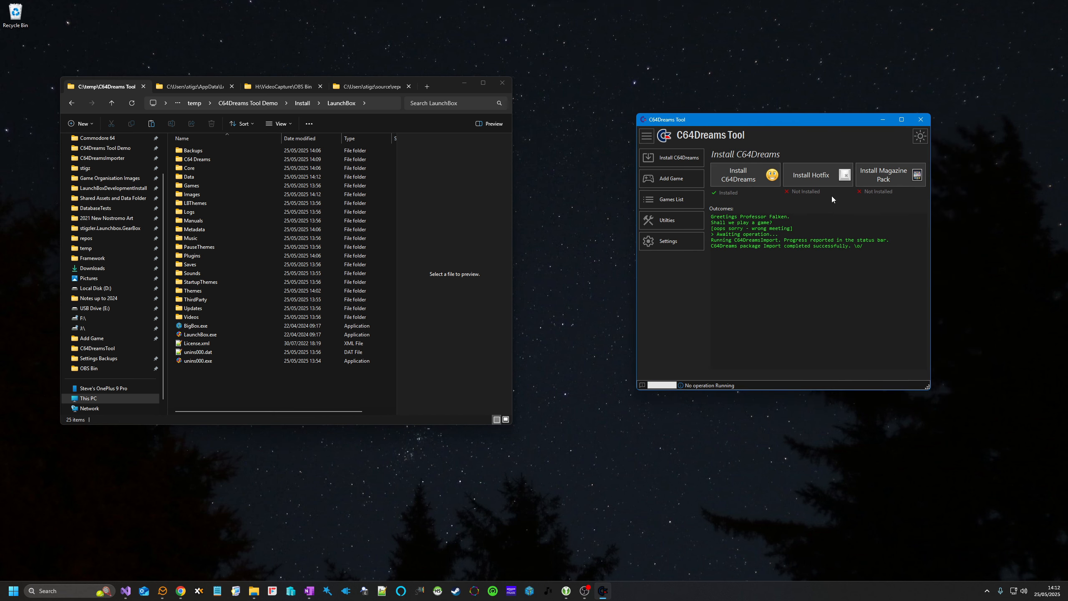
- Install the hotfix from the C64 Dreams v0.60 Hotfix 6-5-2023 folder in c64-dreams-v0.60 and acknowledge the import outcome
click(817, 176)
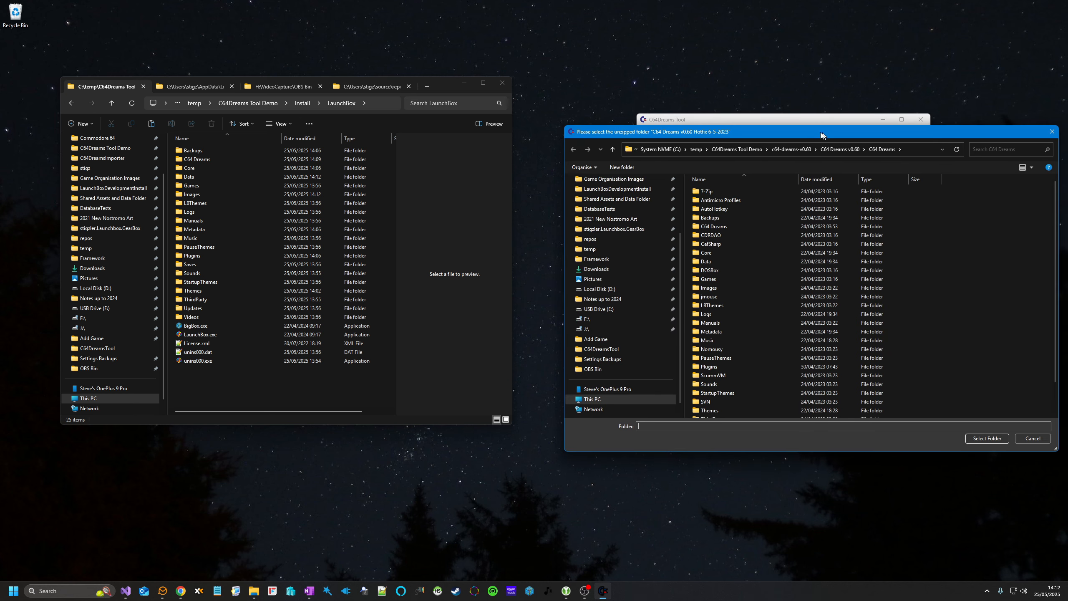
drag(822, 135, 798, 123)
scroll(605, 221, up, 3)
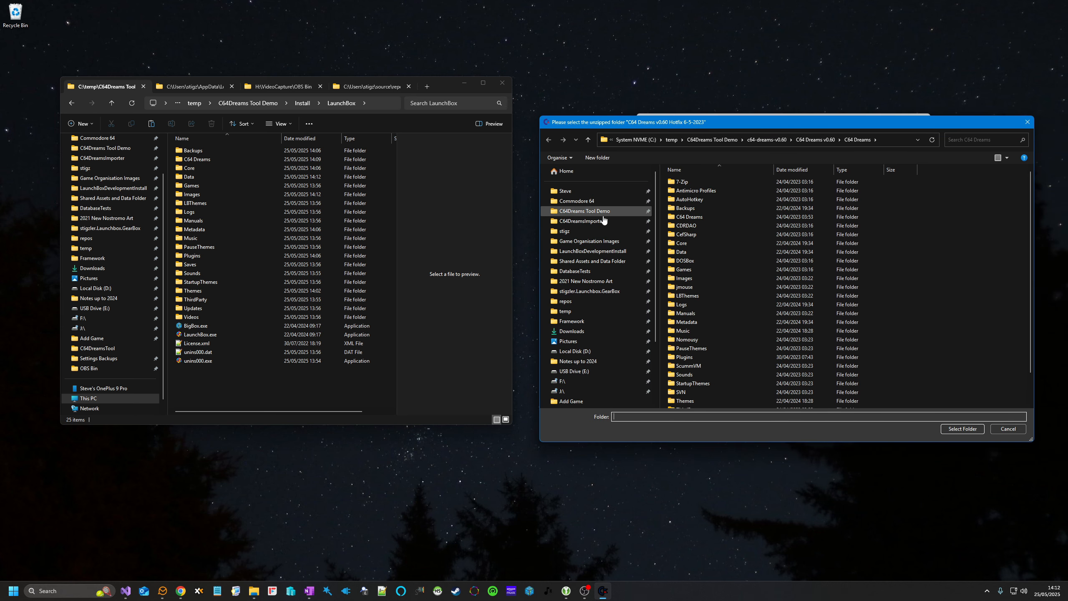
click(594, 213)
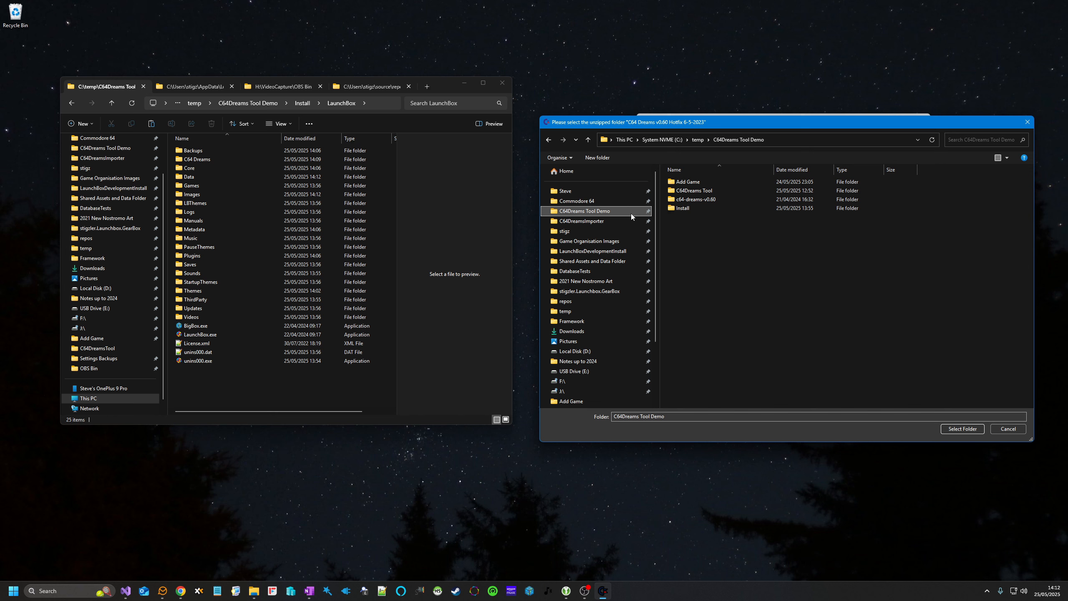
double_click(701, 200)
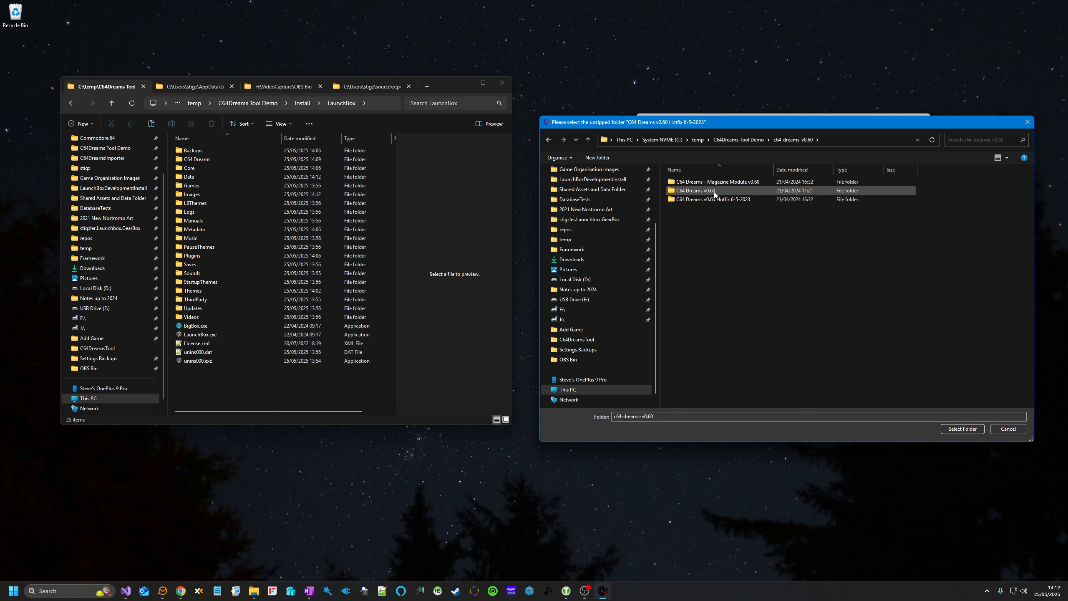
double_click(713, 199)
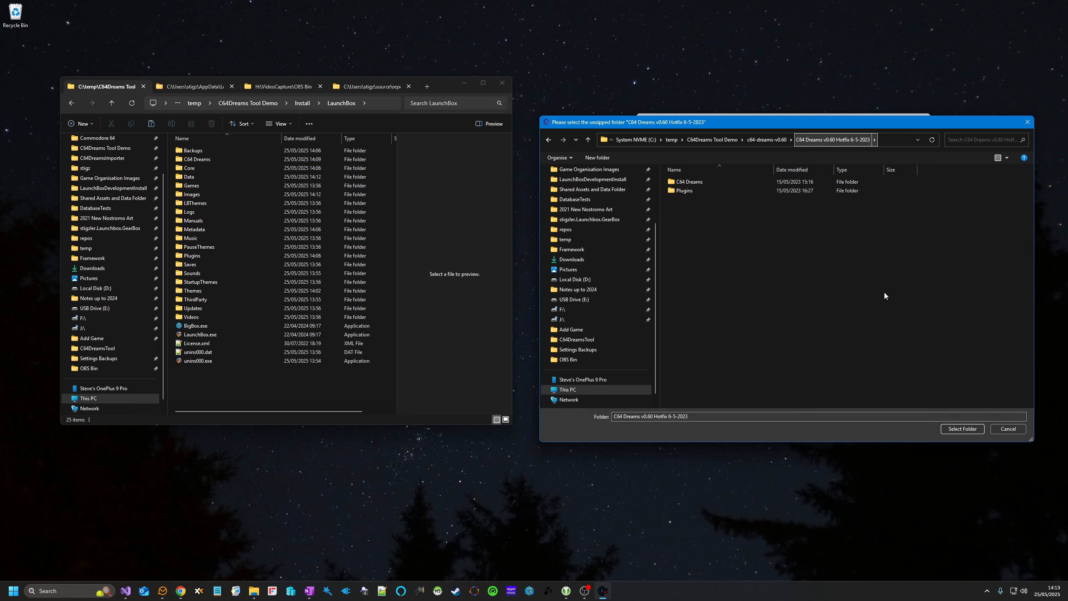
click(962, 429)
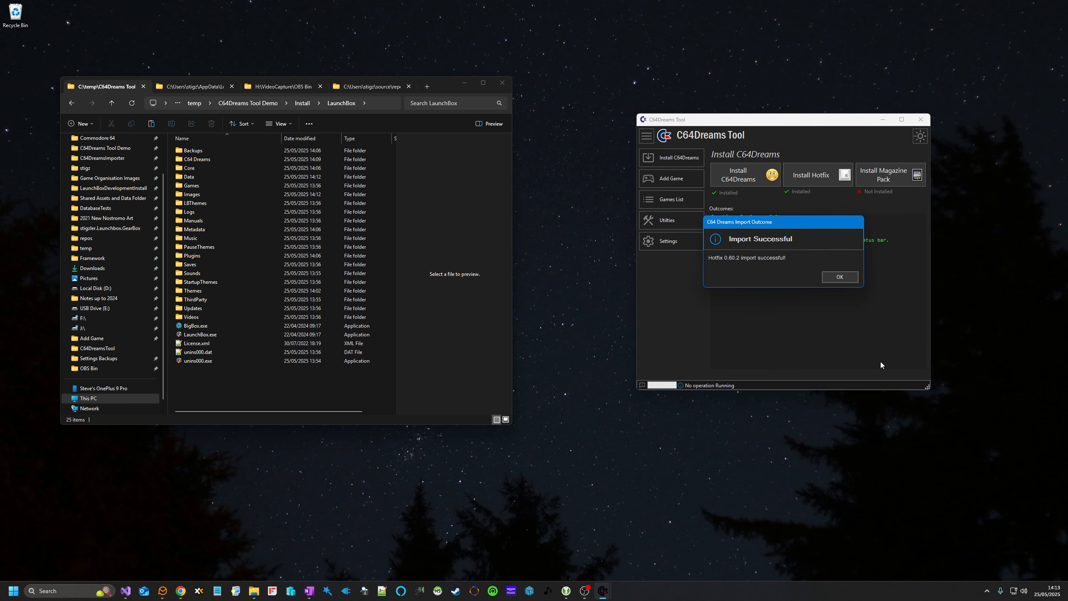
click(840, 277)
- Install the magazine pack from the C64 Dreams - Magazine Module v0.60 folder and acknowledge the import outcome
click(885, 174)
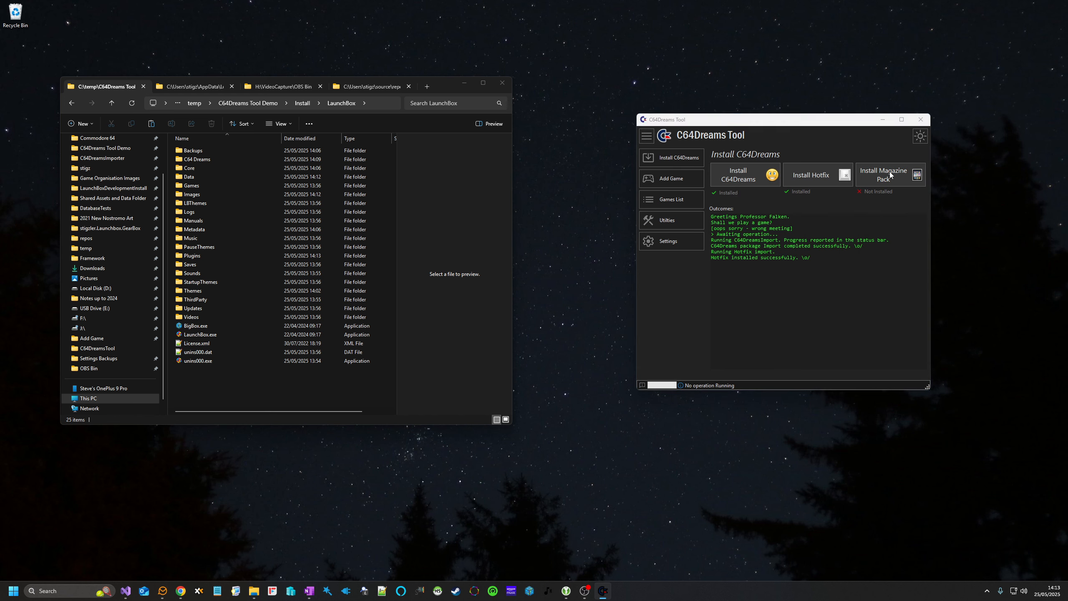
click(758, 141)
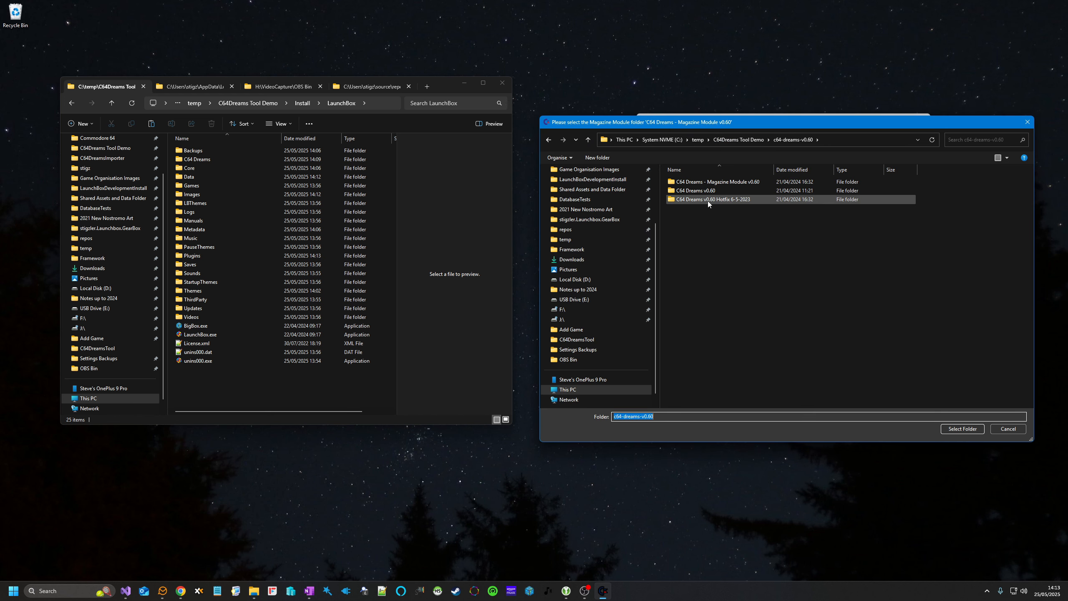
click(713, 184)
double_click(691, 184)
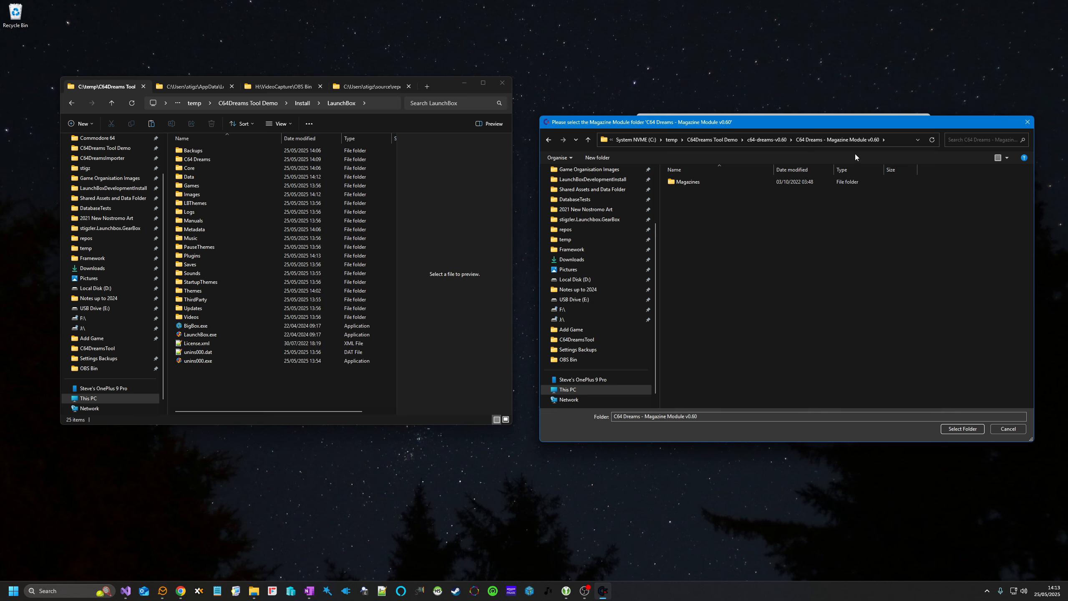
click(962, 429)
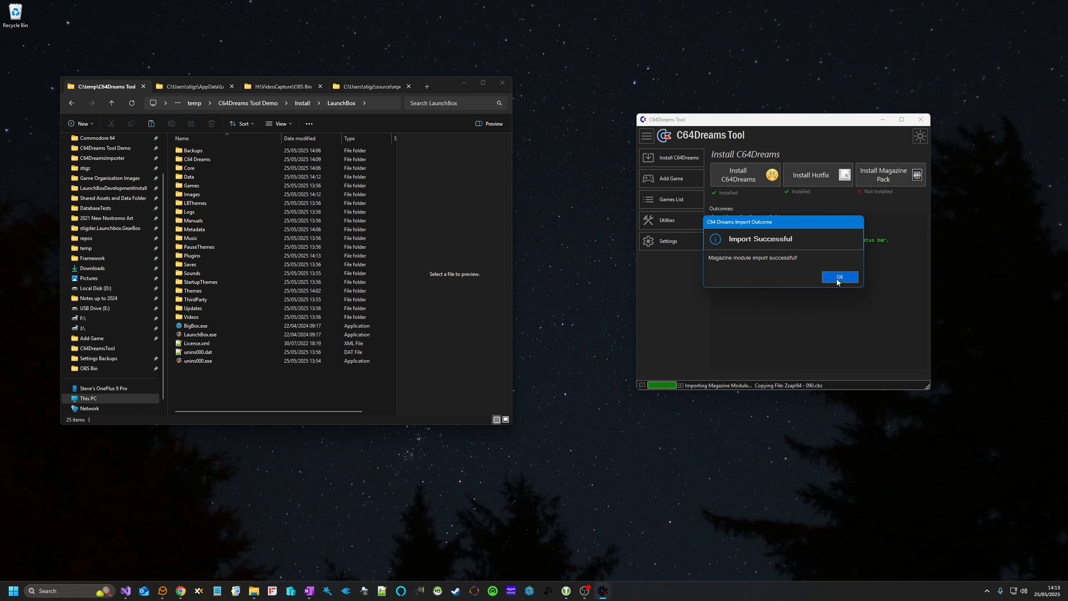
click(838, 278)
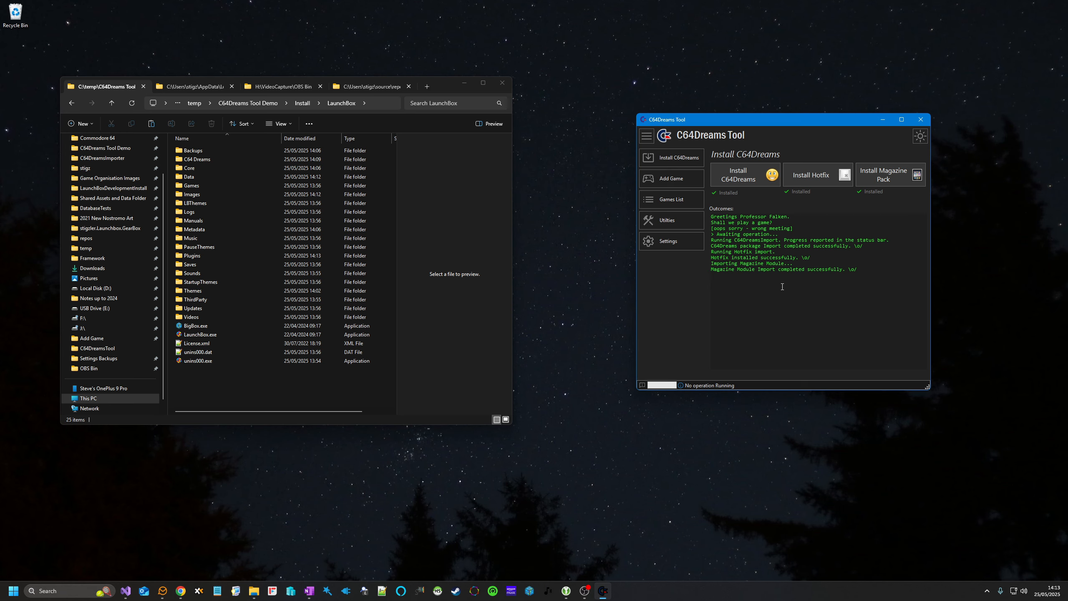
- Load the games list and display the XML data of the A.L.C.O.N. entry
click(672, 199)
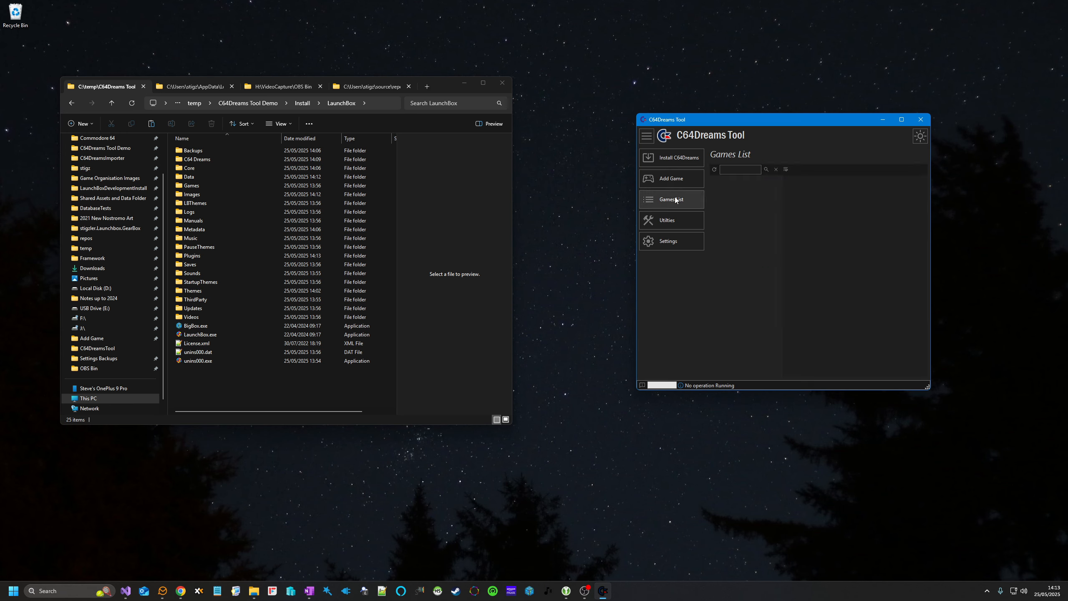
click(716, 170)
drag(748, 219, 725, 335)
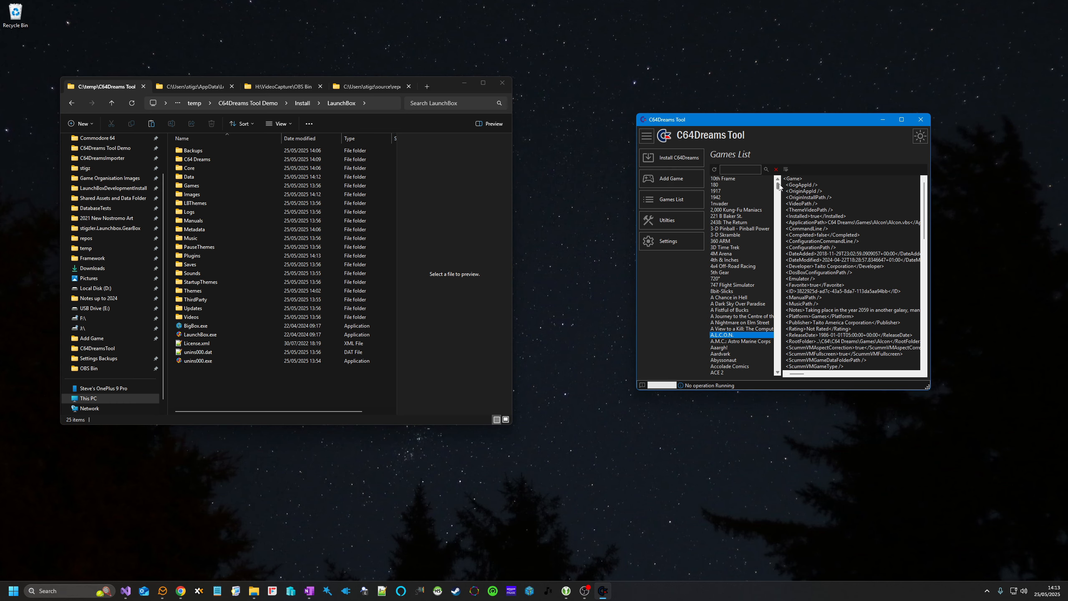
- Browse further down the games list and display the XML data of Lumberjack
drag(778, 186, 778, 286)
click(743, 285)
click(727, 348)
scroll(728, 346, down, 9)
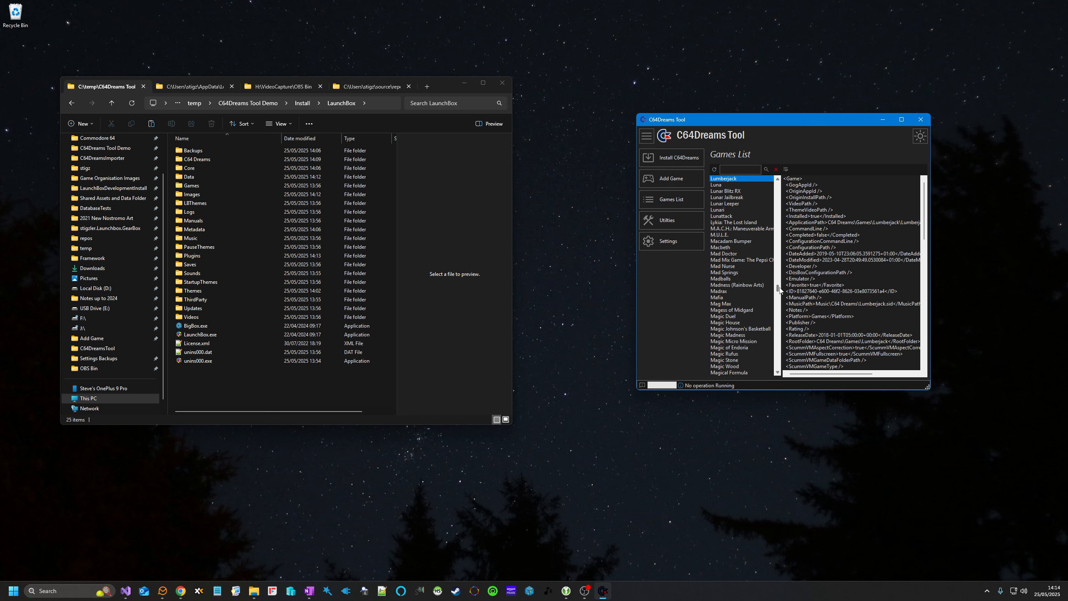
- Return to the start of the games list and search it for "pig"
drag(778, 289, 778, 180)
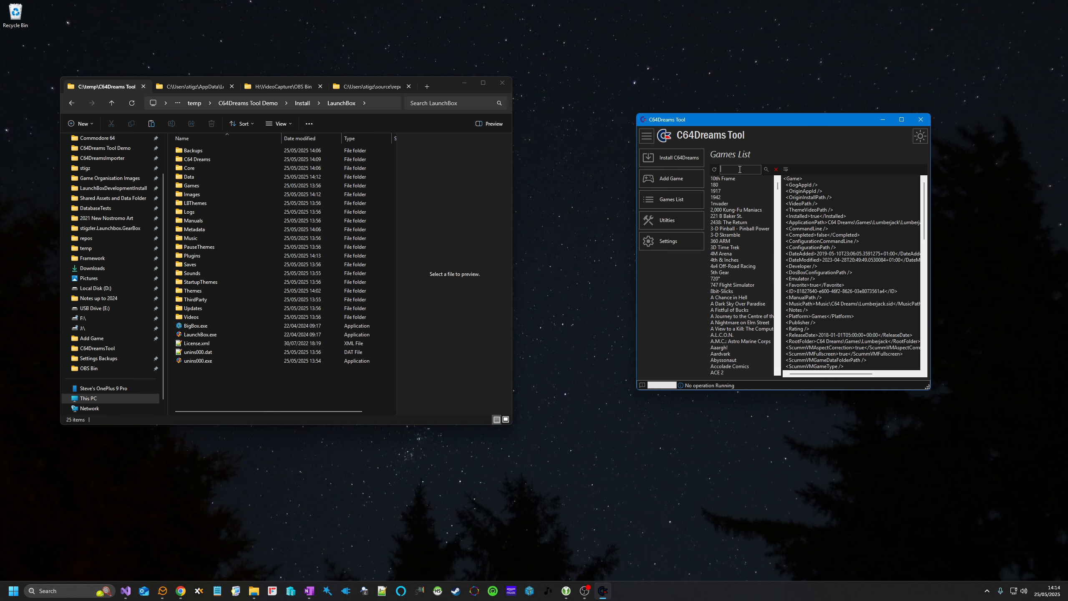
text(pig)
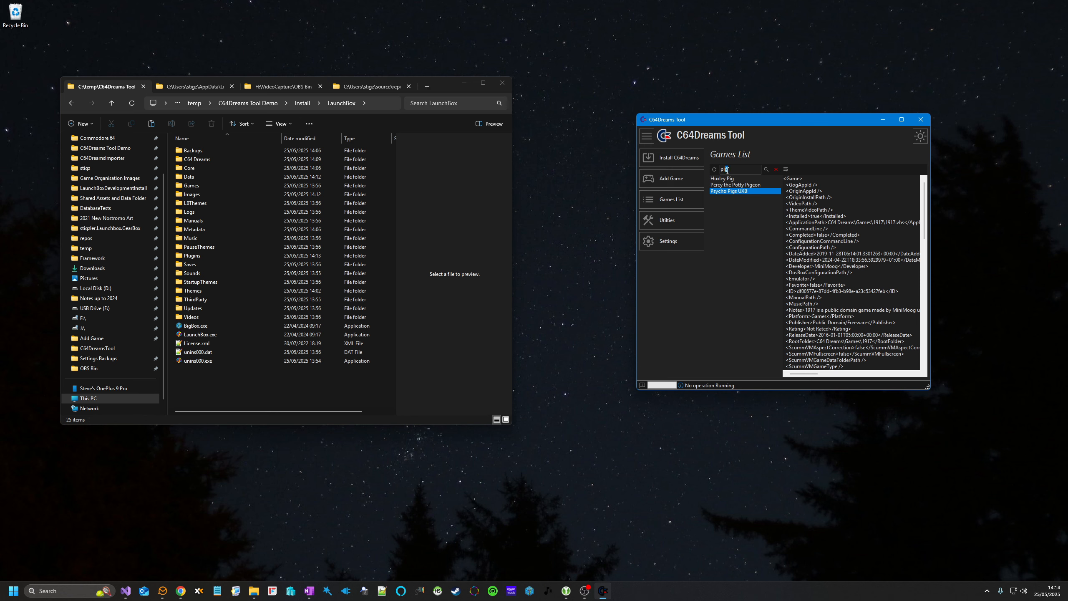
- Clear the games list search and launch the C64 Dreams Configurator from the utilities, moving its window fully into view
click(776, 169)
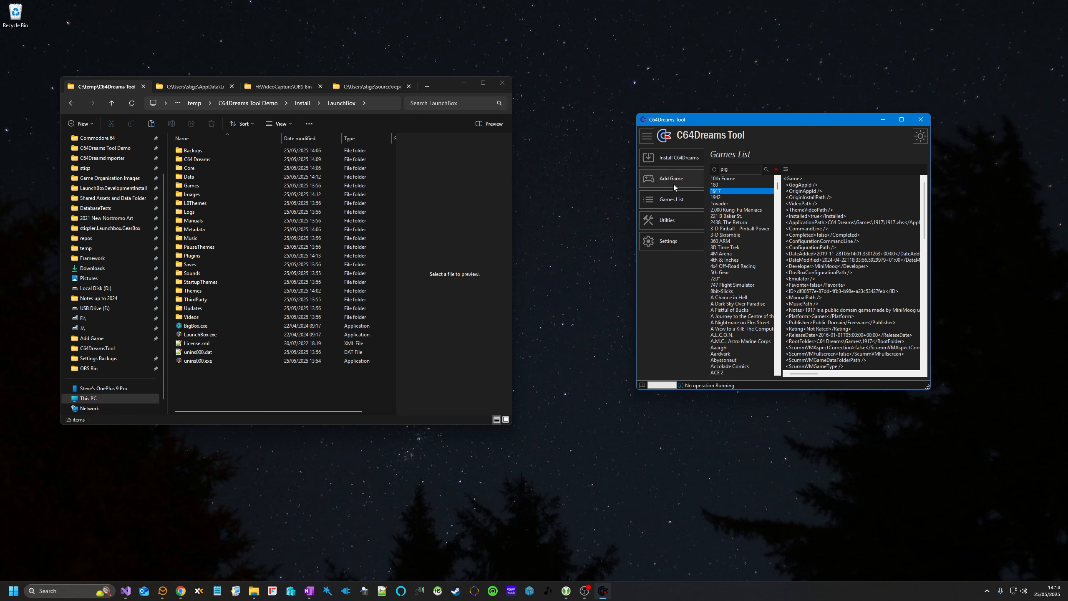
click(675, 222)
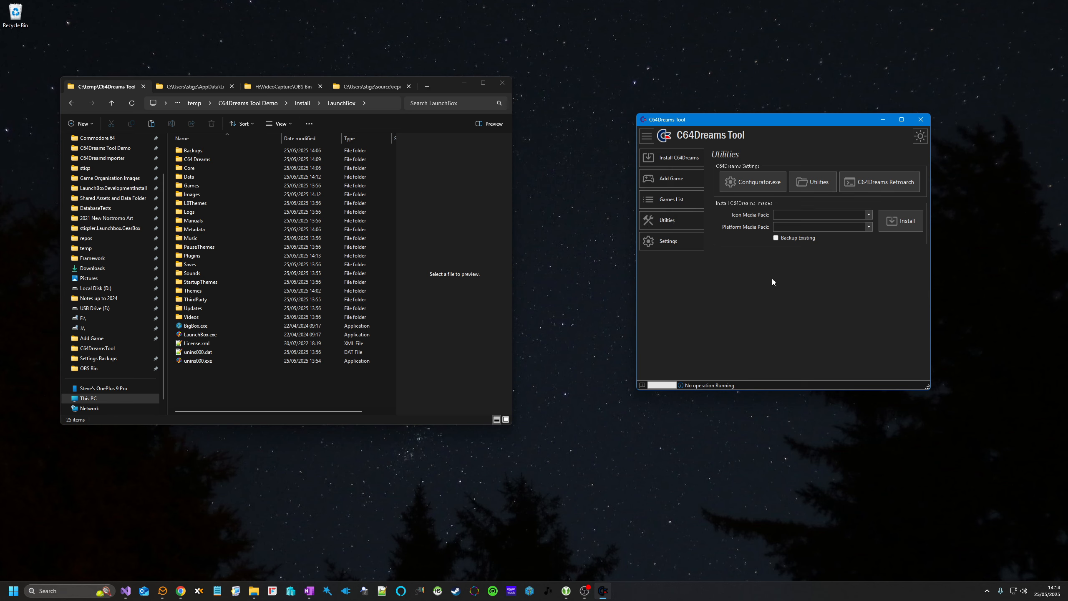
click(743, 185)
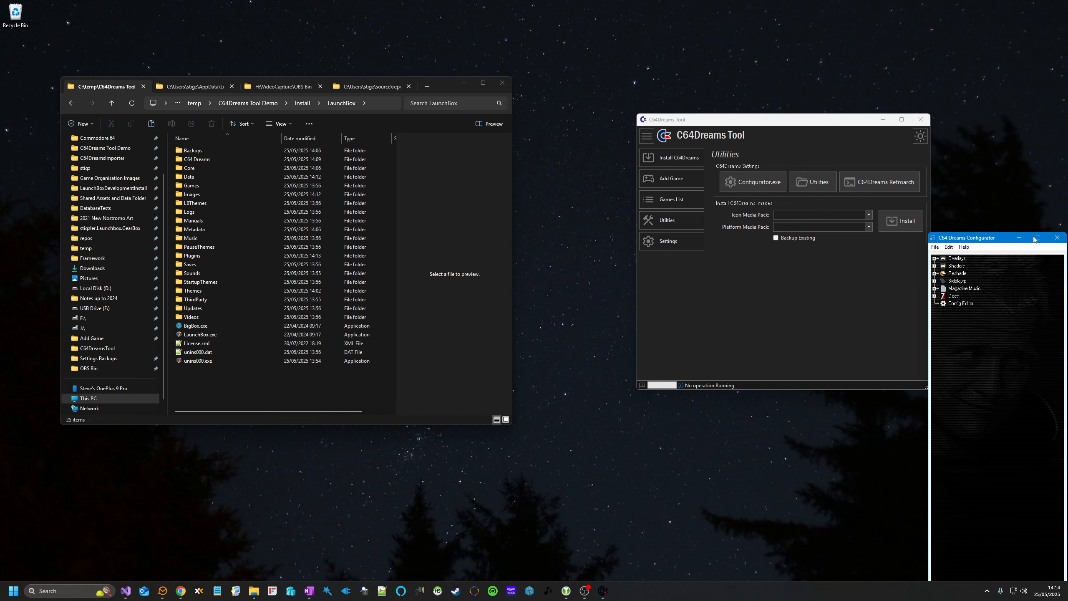
drag(1028, 242, 544, 54)
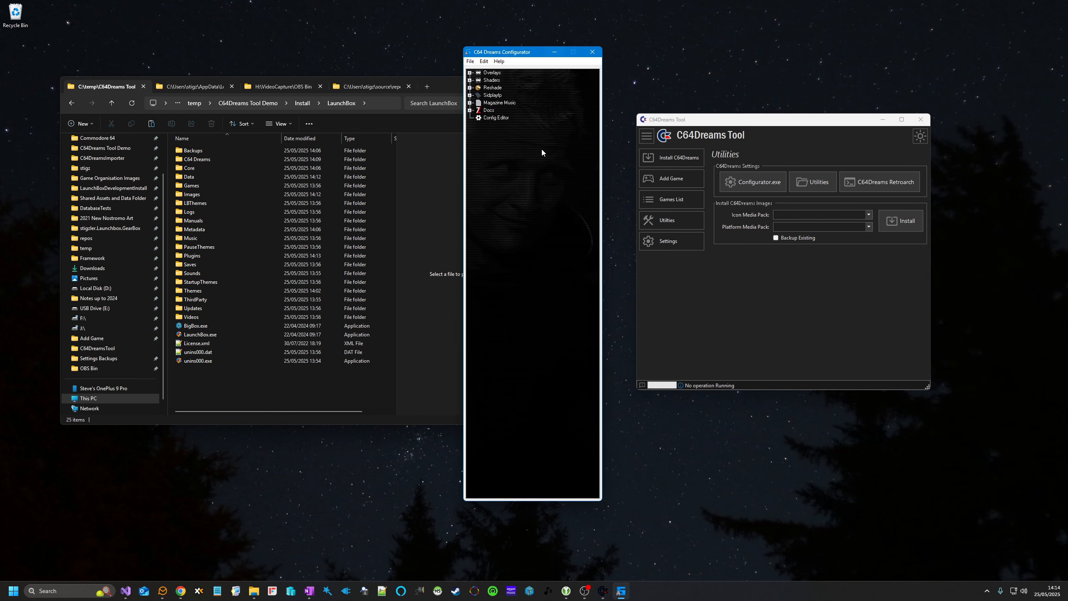
- Open the Config Editor to view VICE x64.cfg, and close both the text editor and the Configurator
click(497, 119)
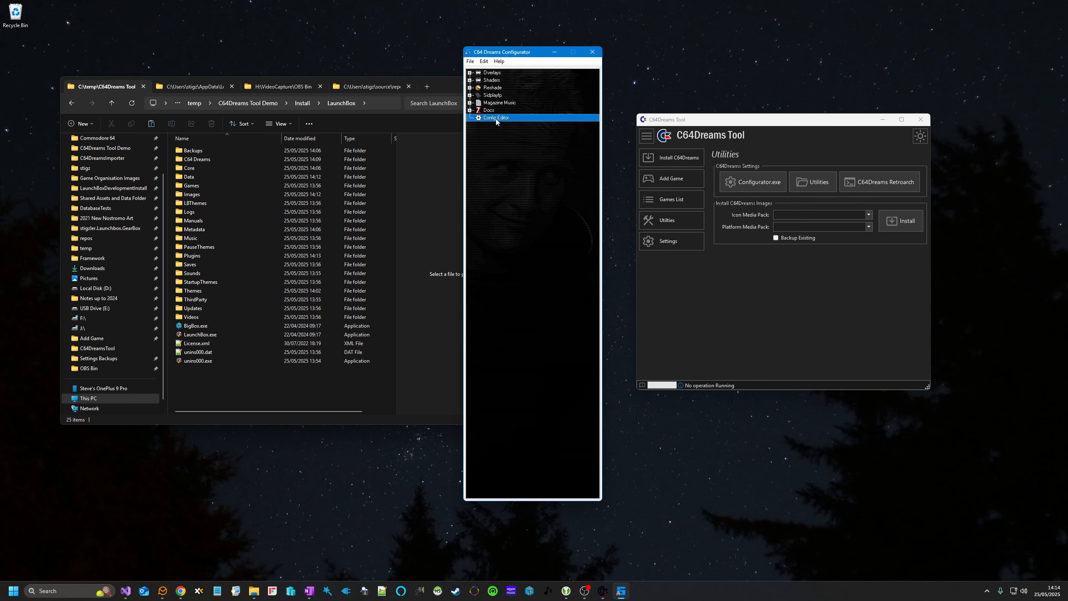
double_click(496, 118)
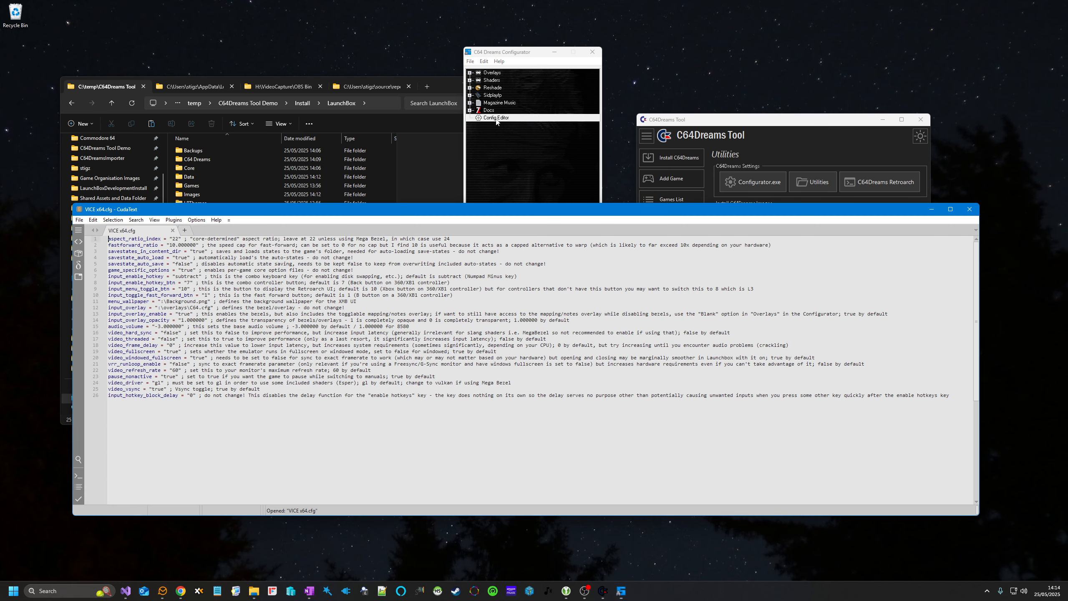
click(973, 214)
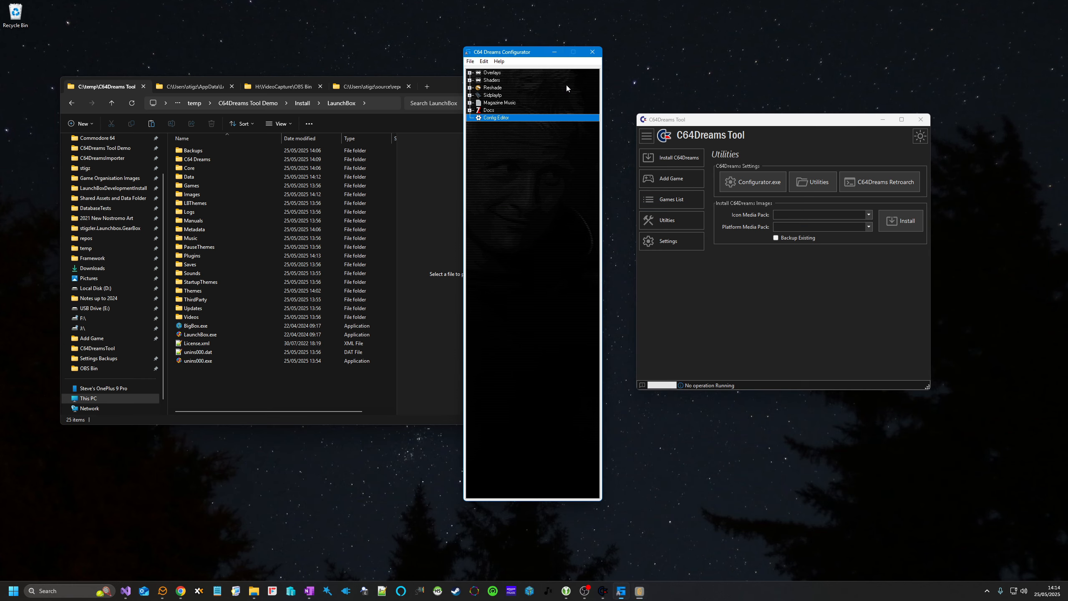
click(593, 52)
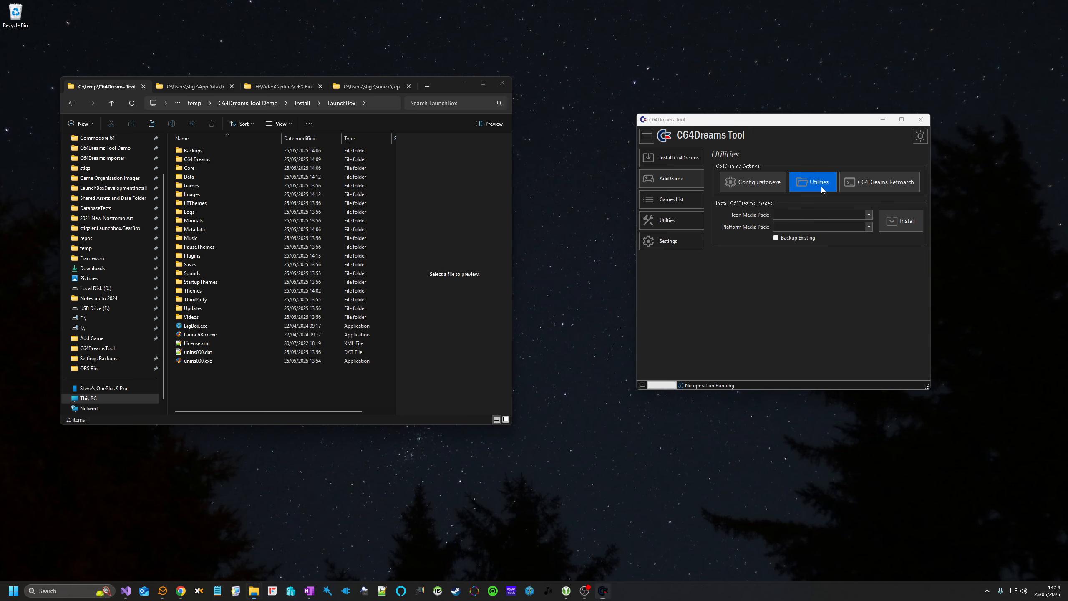
- Bring the opened C64 Dreams Utilities folder window into view to look over its contents, and close it
drag(1067, 86, 564, 53)
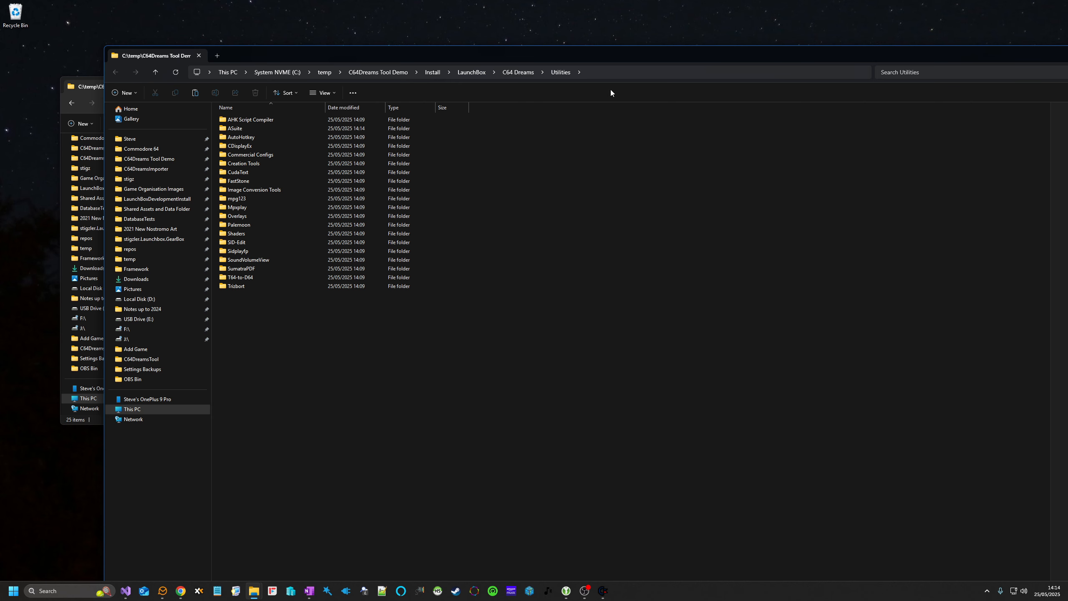
drag(972, 57, 752, 61)
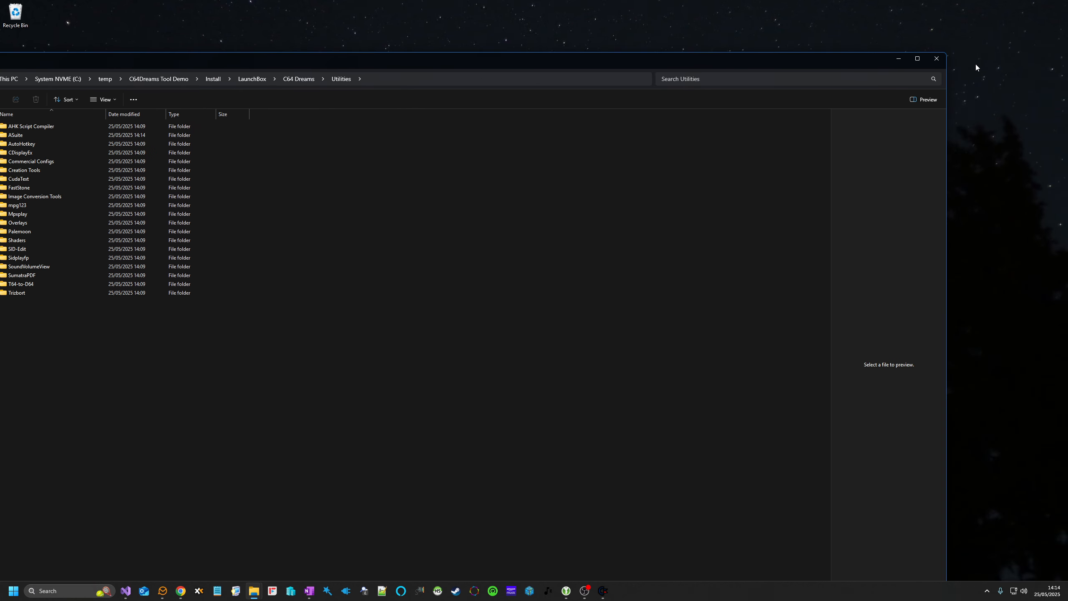
click(943, 59)
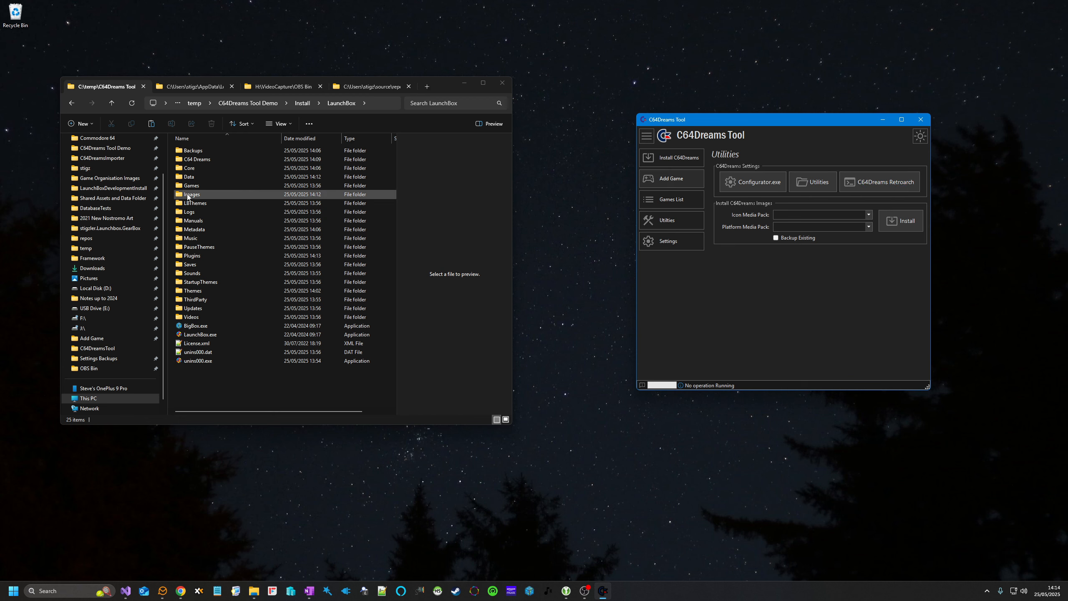
- Look through the Retroarch folder inside C64 Dreams, return to the LaunchBox folder, and launch C64Dreams Retroarch from the utilities
double_click(202, 160)
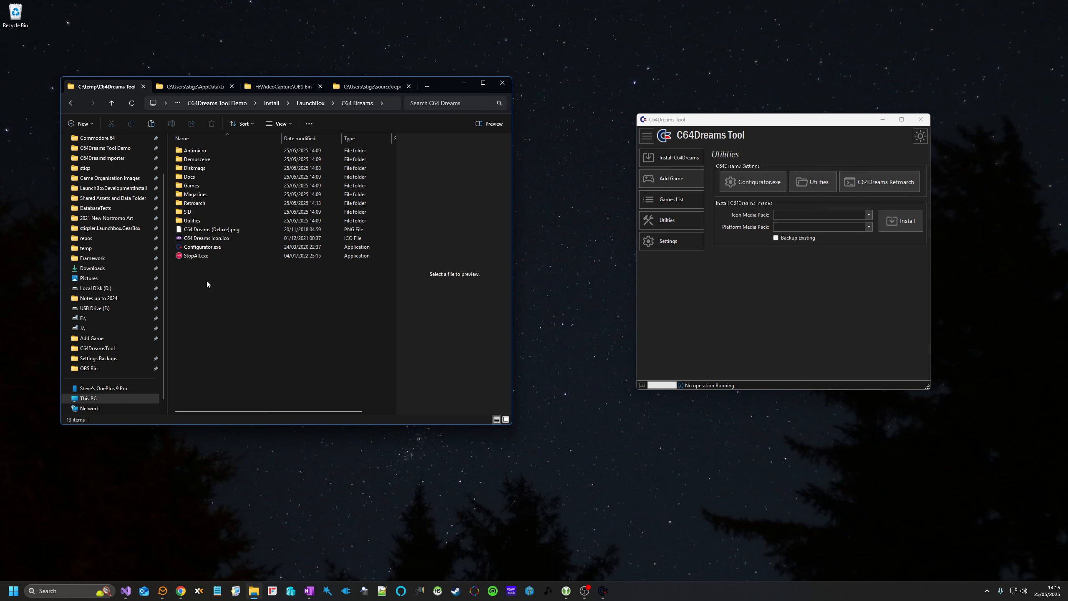
double_click(205, 204)
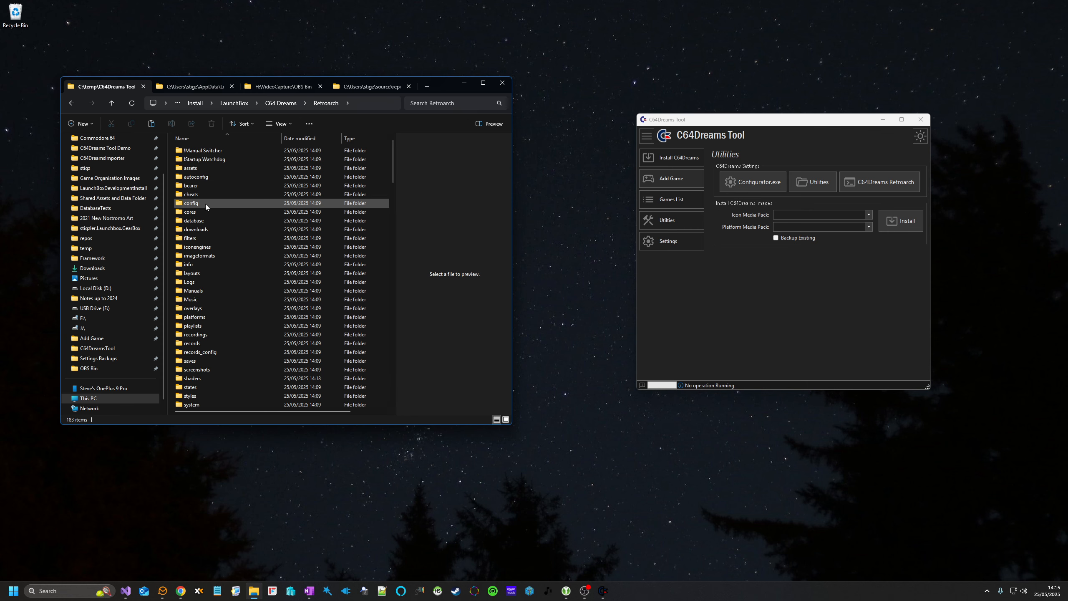
scroll(223, 276, down, 8)
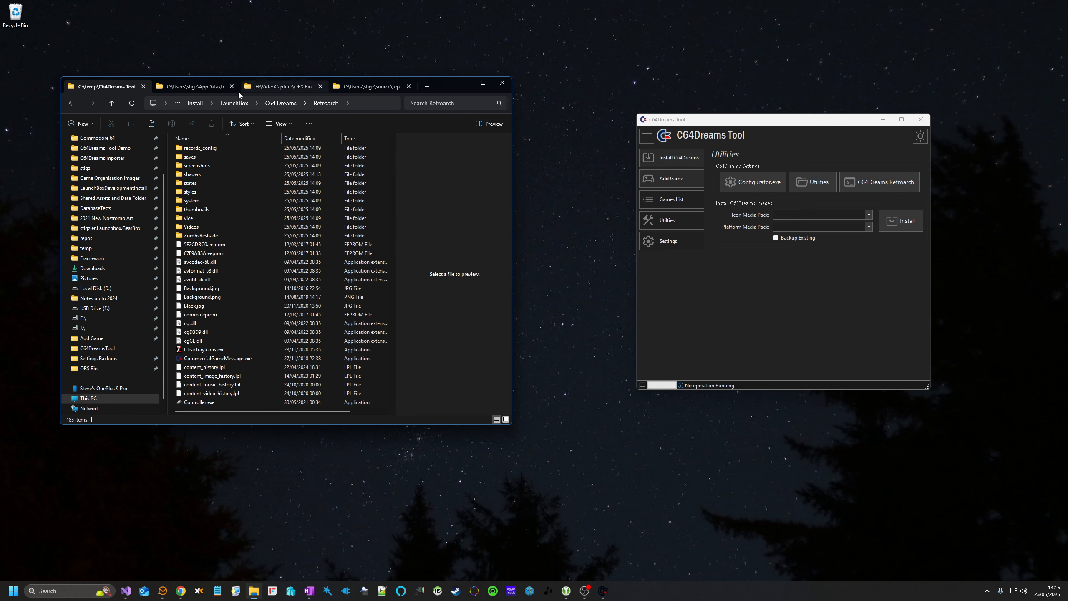
click(234, 103)
click(875, 183)
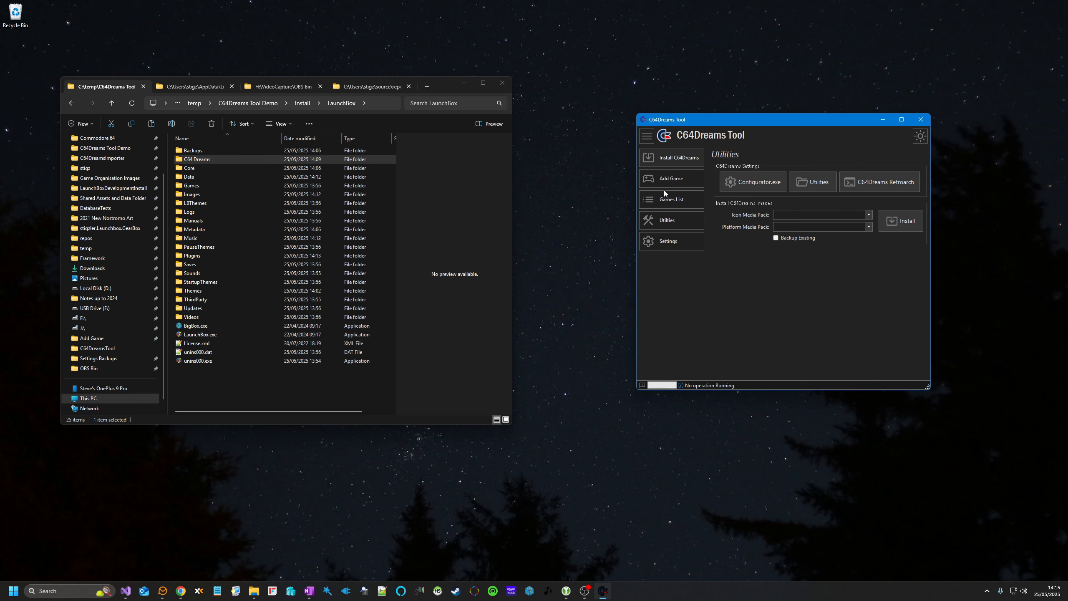
- Open the form for adding a game and set the game name to "A Pigs Quest"
click(669, 180)
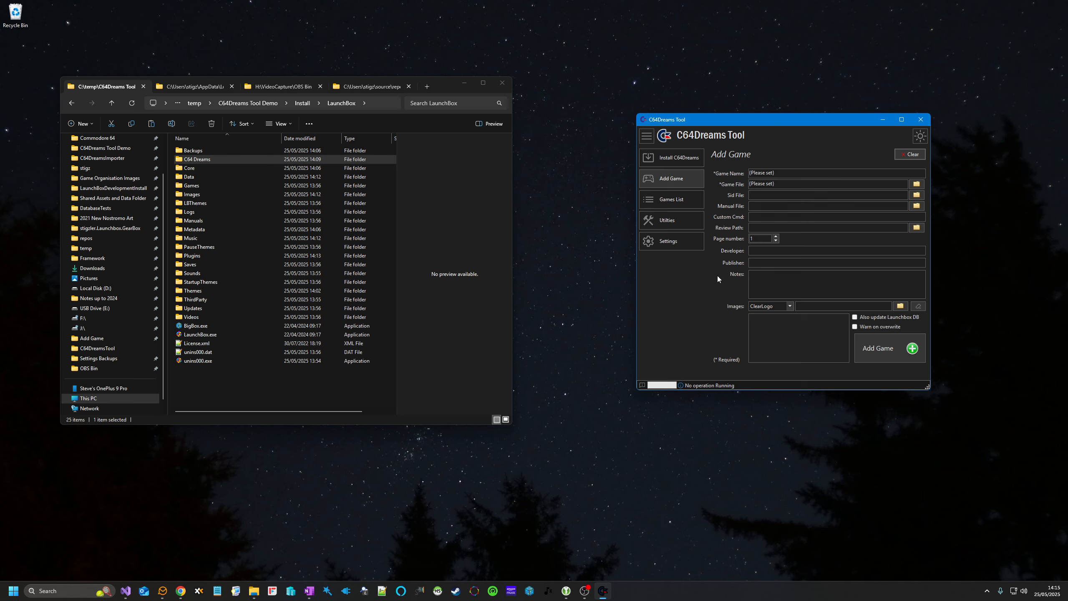
drag(791, 171, 719, 172)
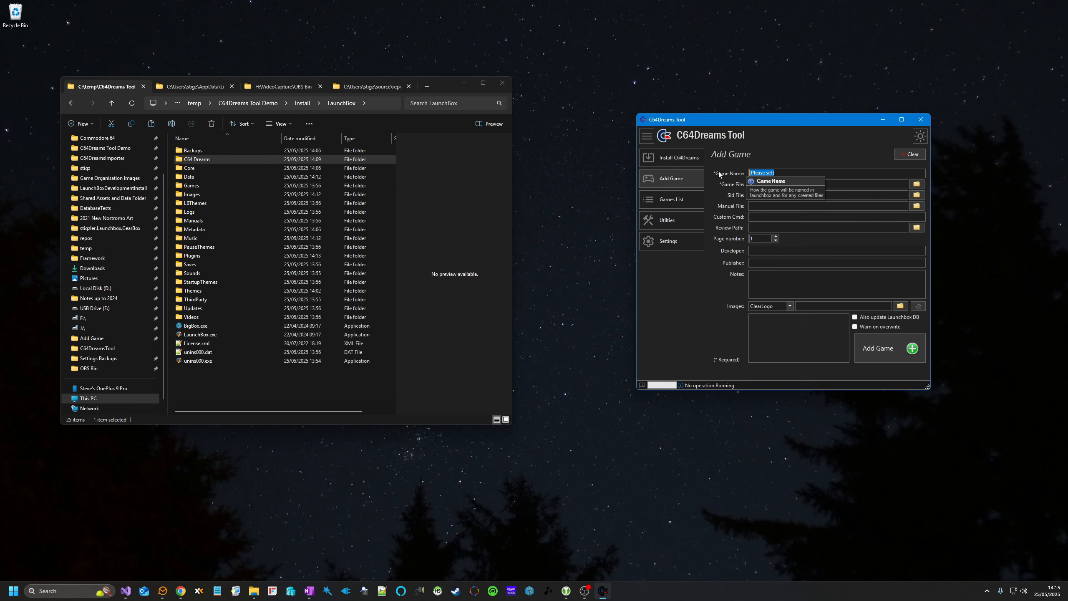
text(P)
text(A)
text( Pig)
text(s Quest)
- Set the game file to A Pig Quest.crt from the Add Game folder in C64Dreams Tool Demo
click(916, 185)
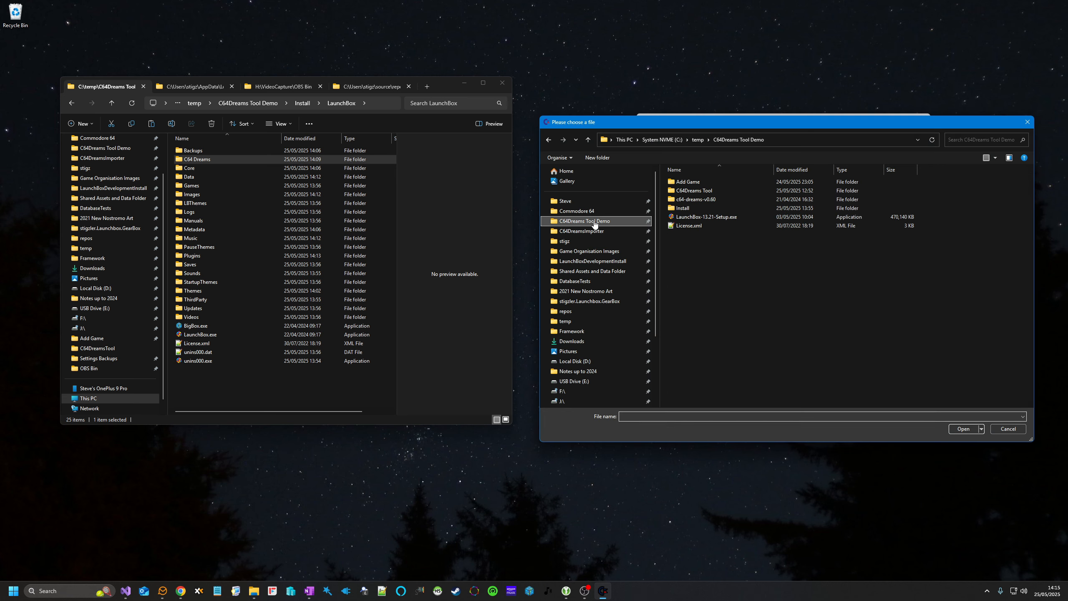
click(594, 223)
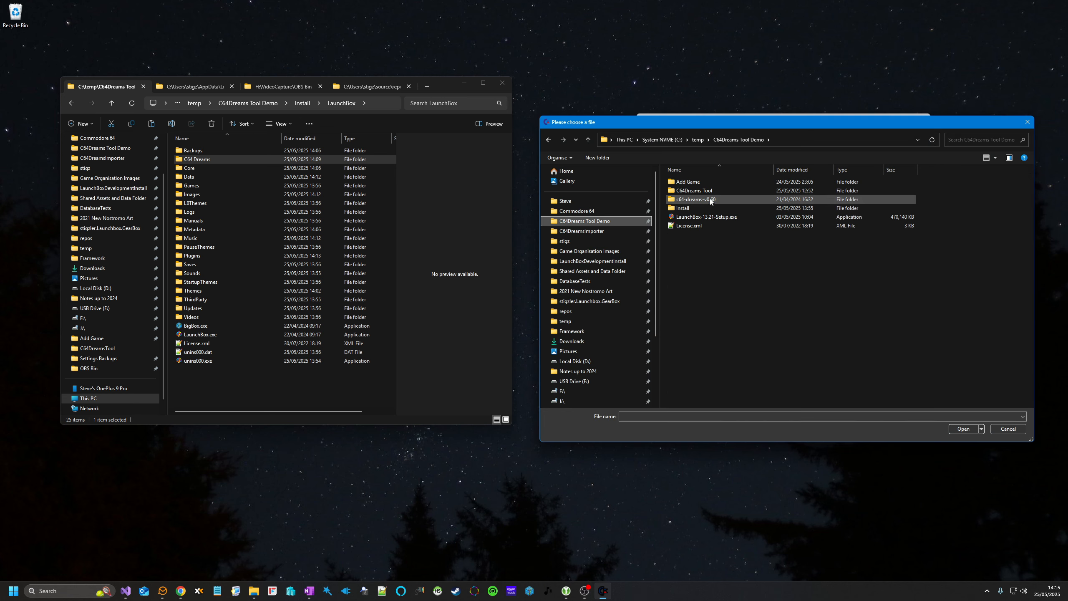
double_click(692, 182)
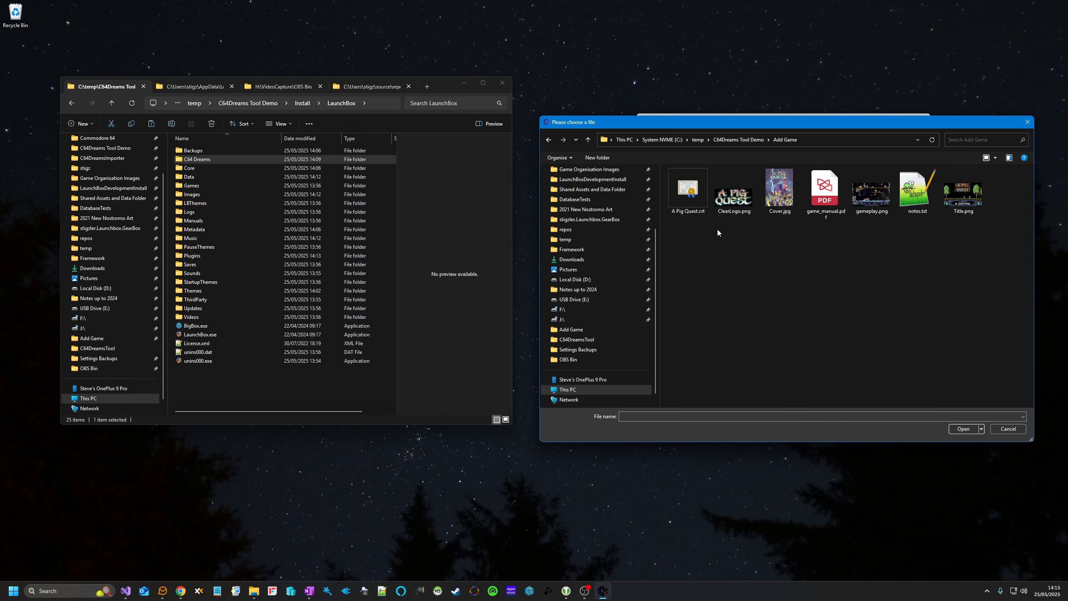
double_click(693, 198)
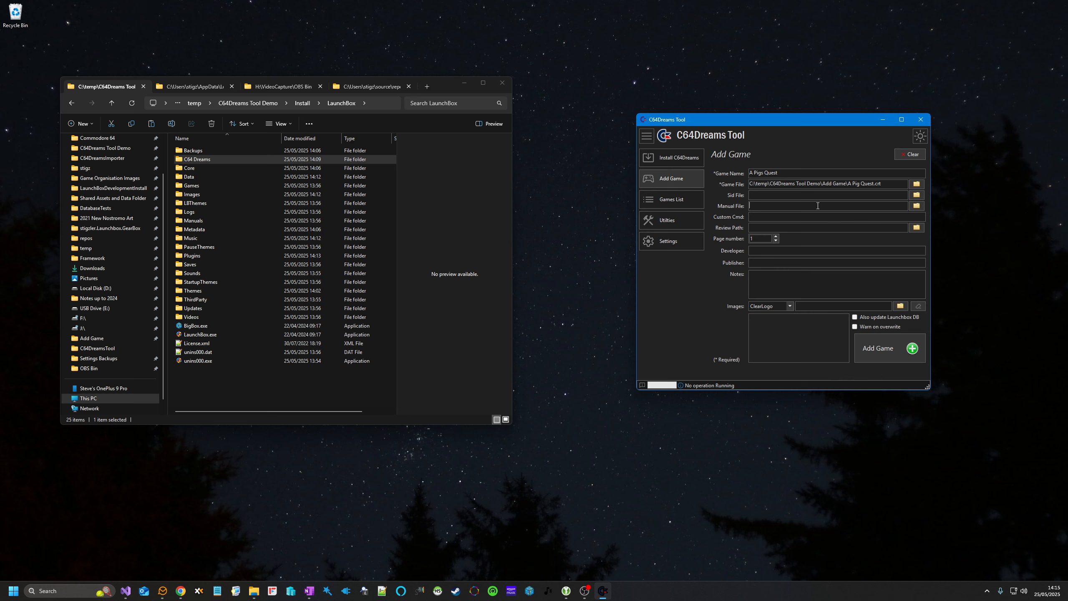
- Set the manual file to game_manual.pdf from the Add Game folder in C64Dreams Tool Demo
click(917, 205)
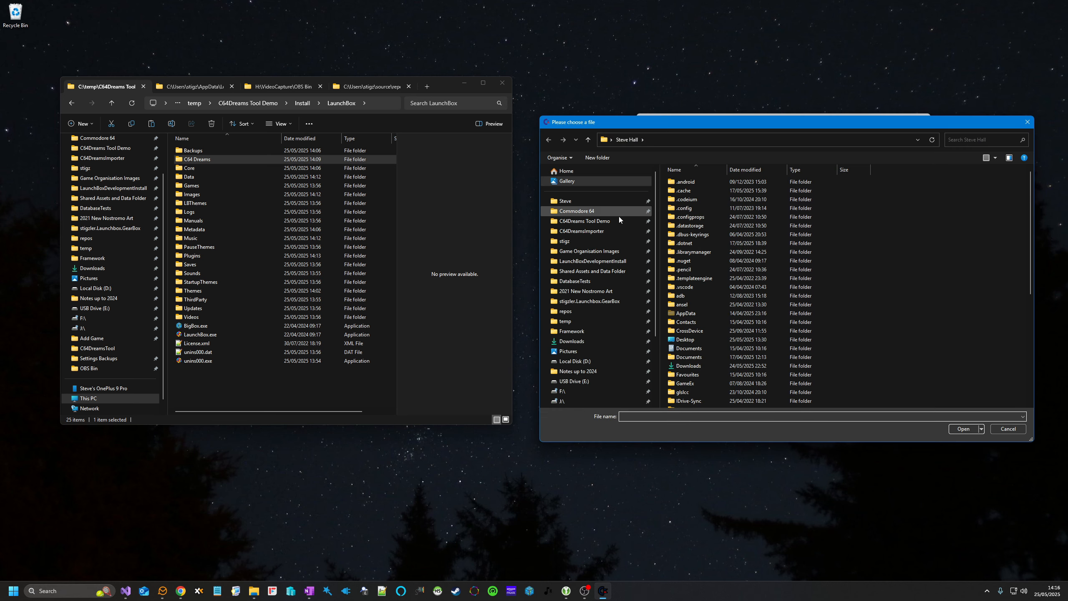
click(602, 221)
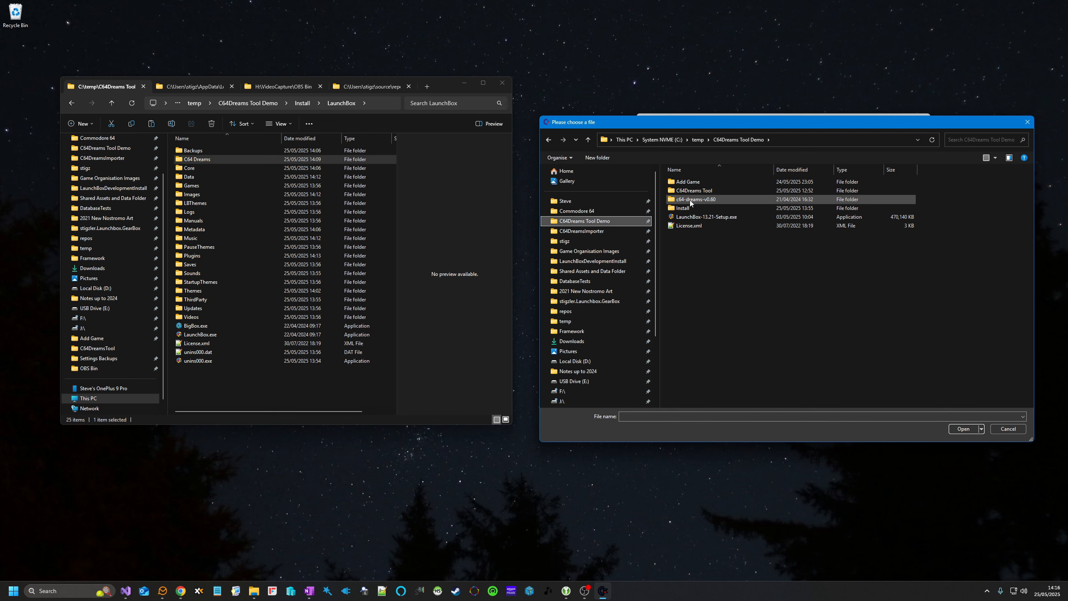
double_click(690, 182)
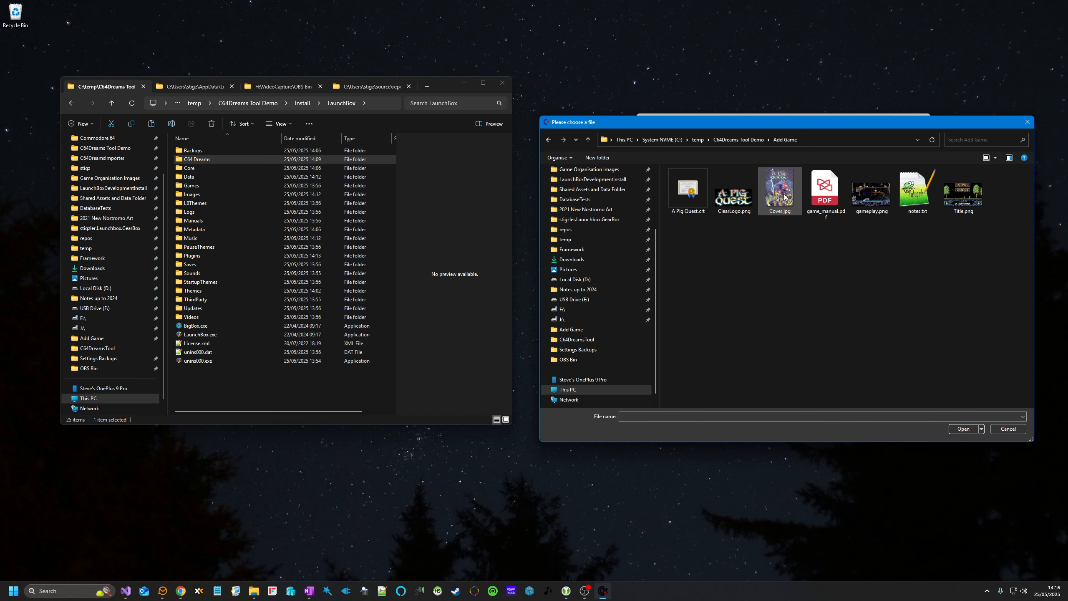
click(820, 197)
double_click(820, 197)
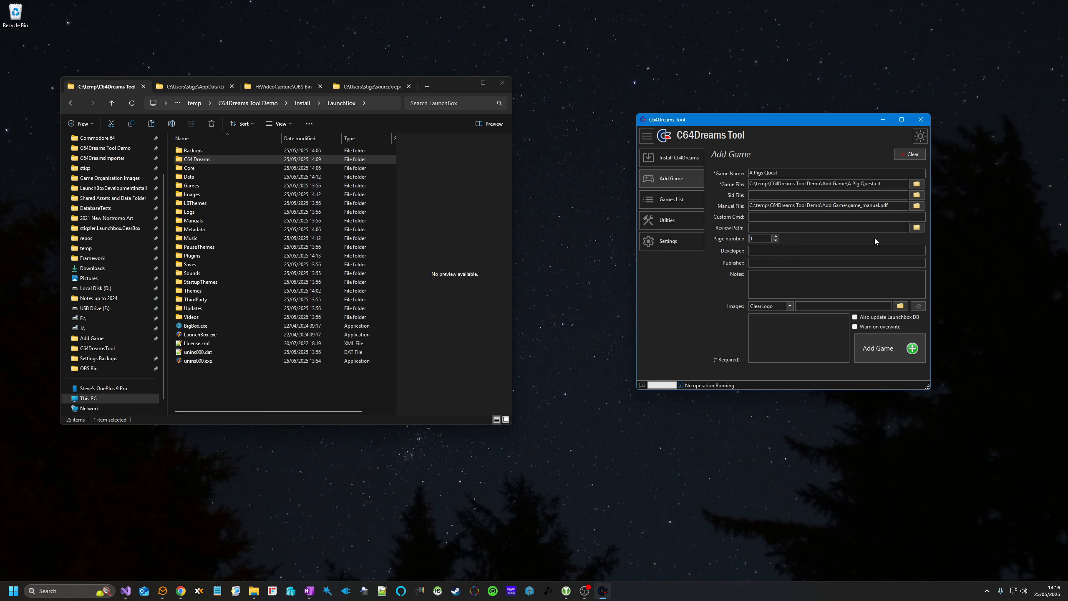
- Set the review path to the Zzap!64 - 012.cbz magazine in the LaunchBox installation's C64 Dreams\Magazines\Zzap!64 folder
click(911, 228)
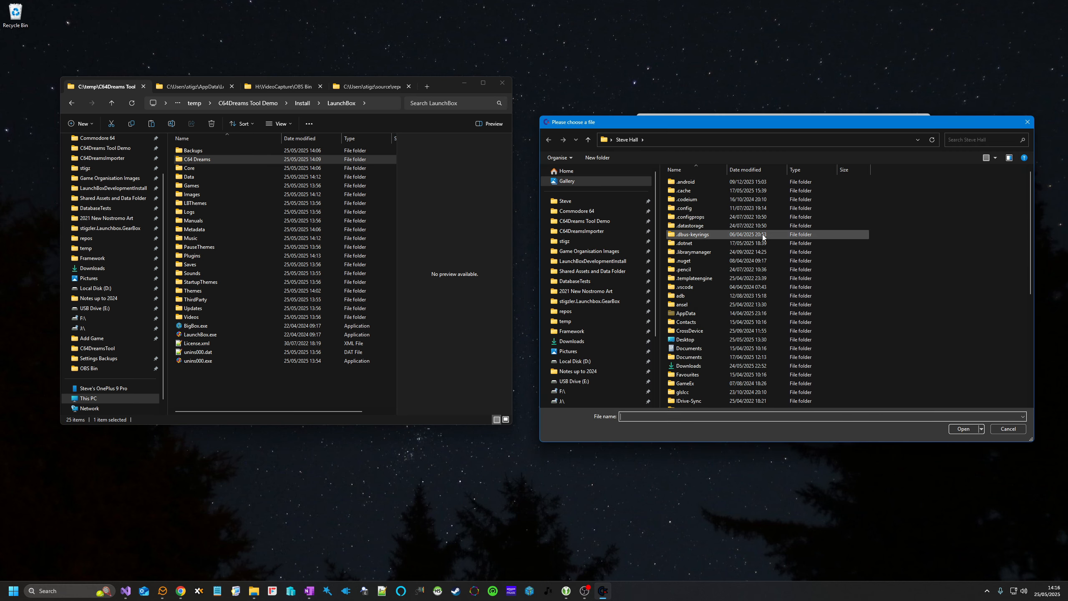
click(949, 221)
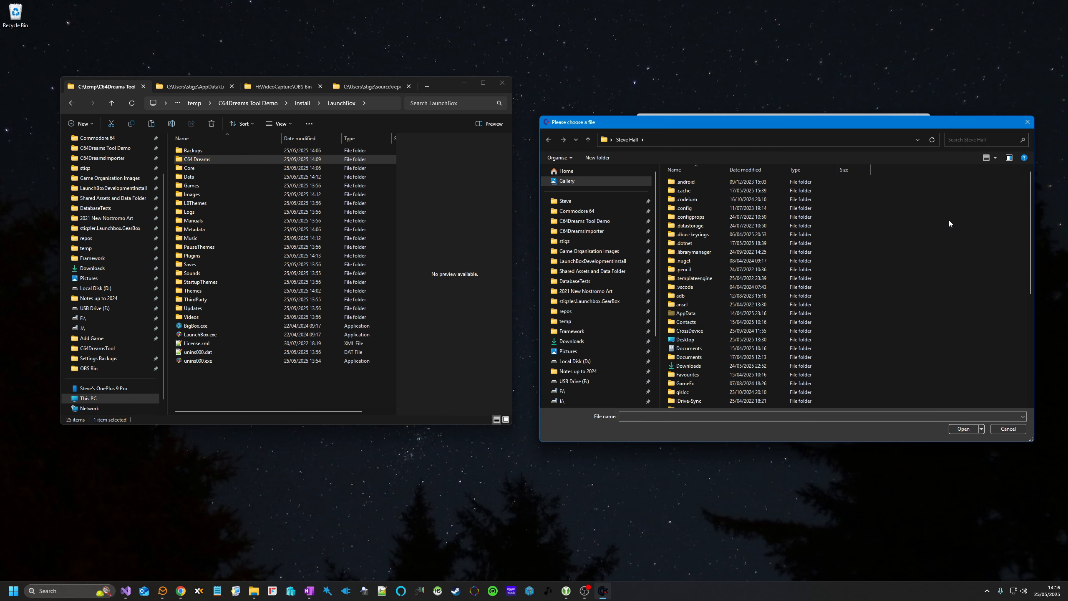
click(639, 220)
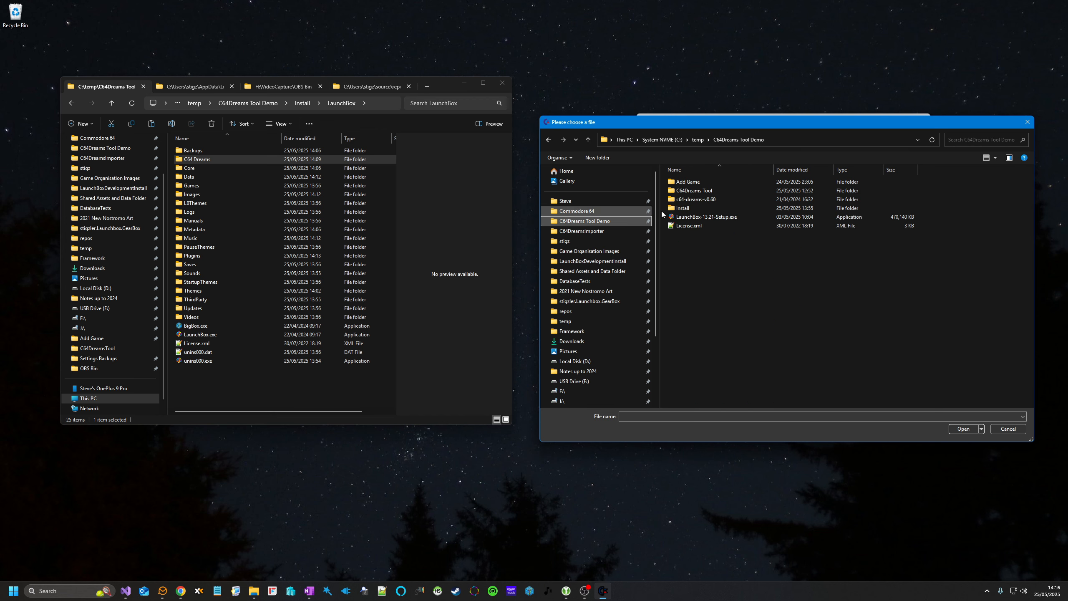
double_click(695, 209)
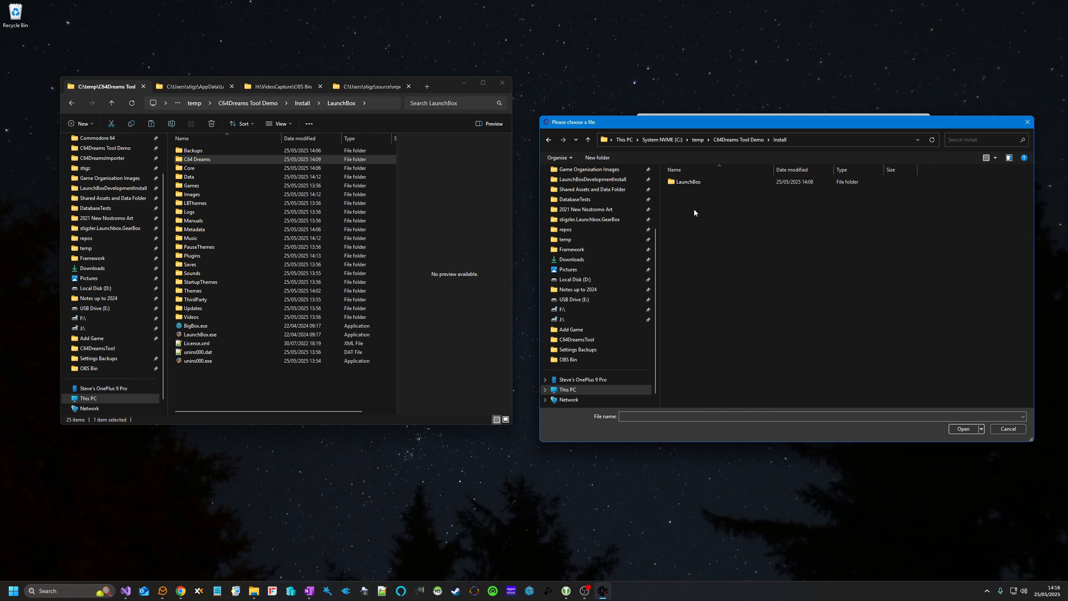
double_click(695, 183)
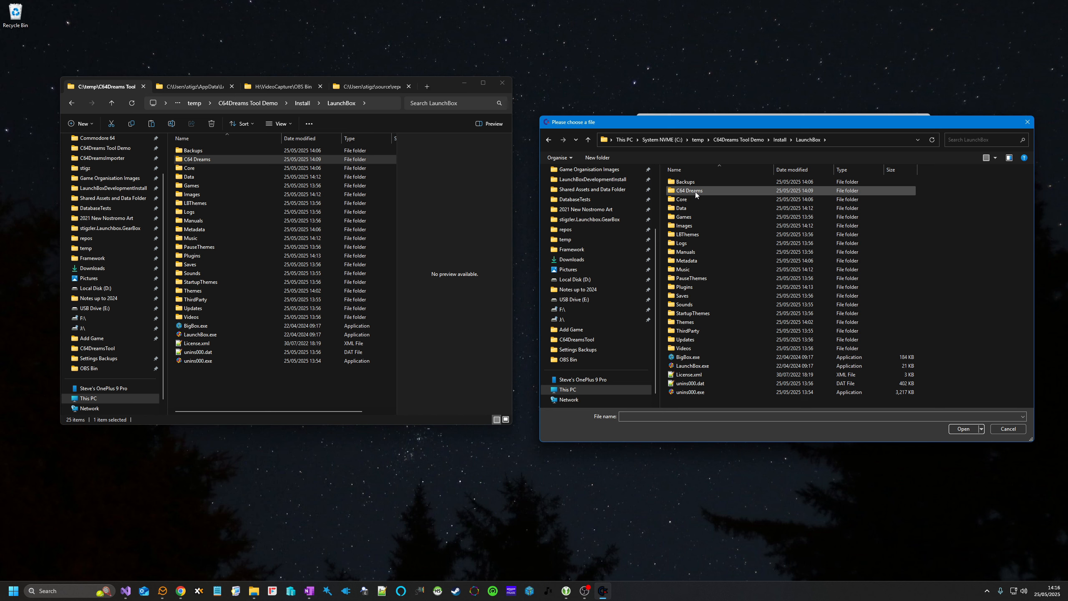
double_click(695, 192)
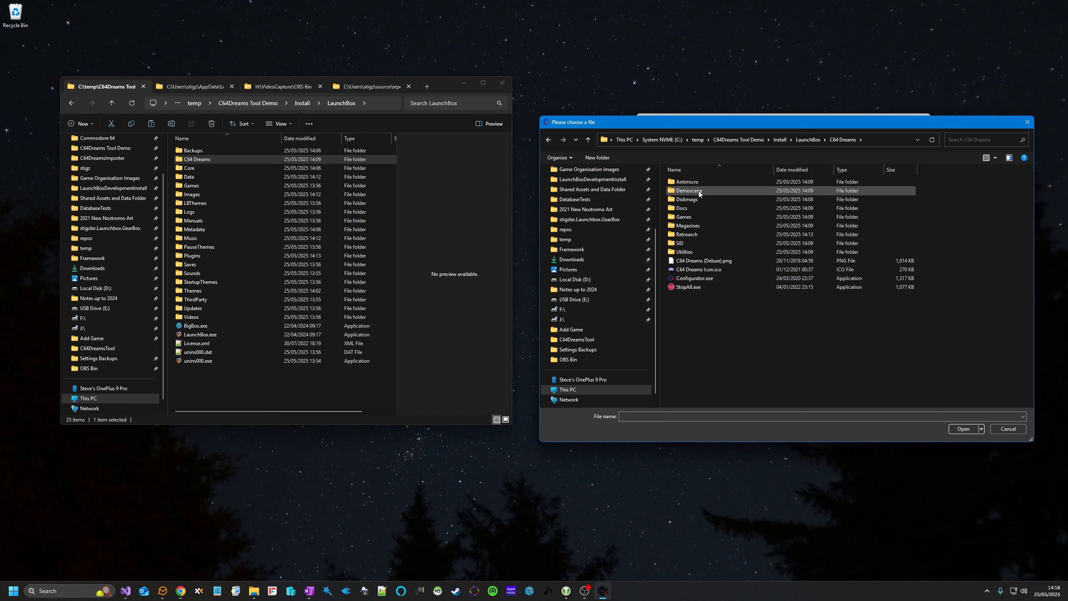
double_click(694, 226)
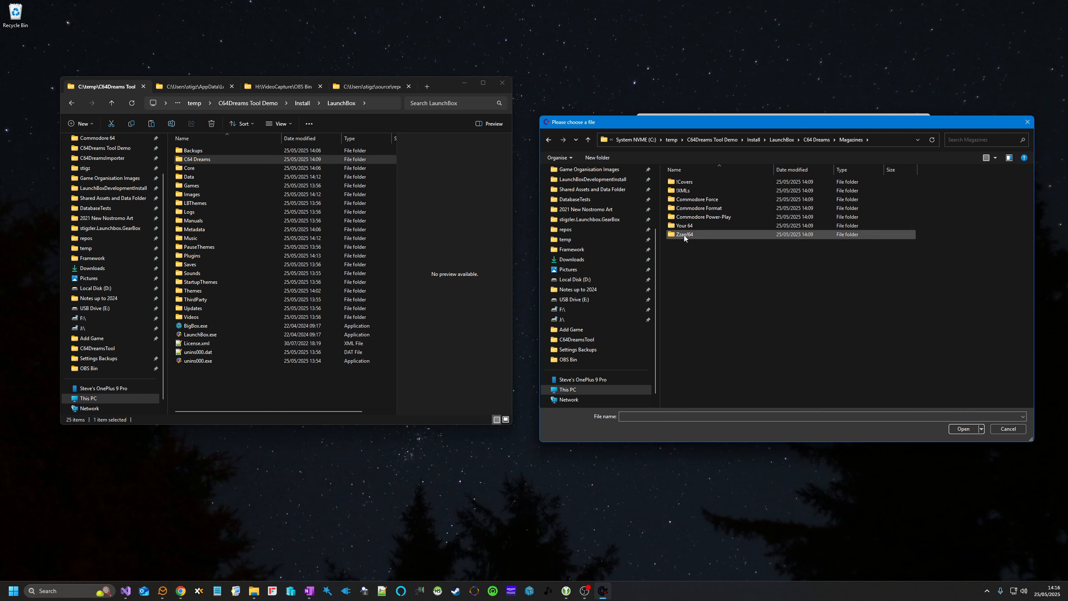
double_click(684, 235)
double_click(702, 287)
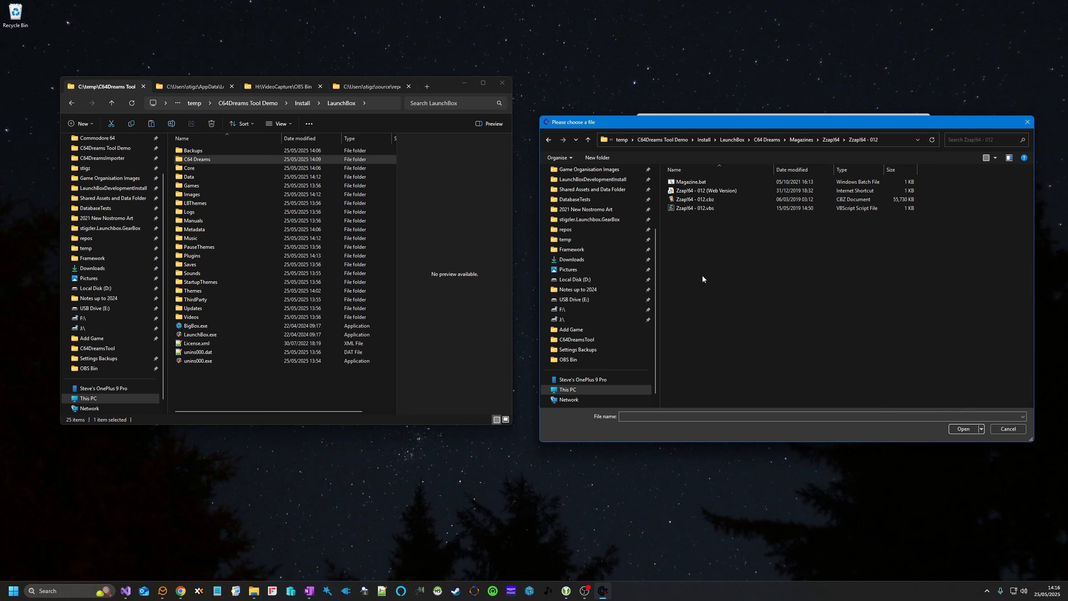
double_click(692, 201)
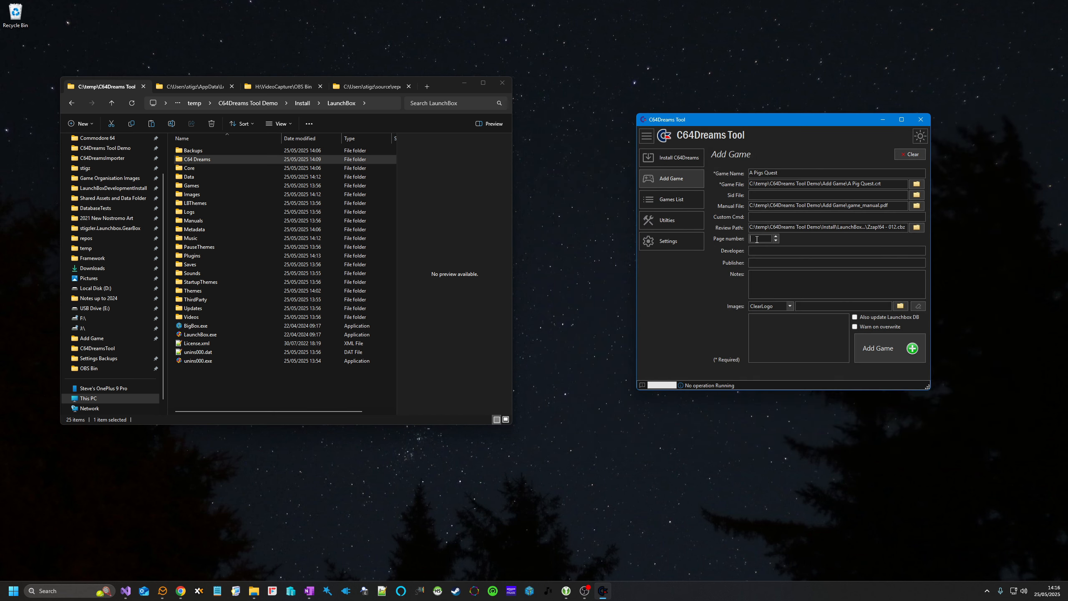
- Enter page number 12, developer "Piggy 18" and publisher "Protovision" for the game, and switch to Chrome
text(12)
text(Pigg)
text(ion)
click(181, 591)
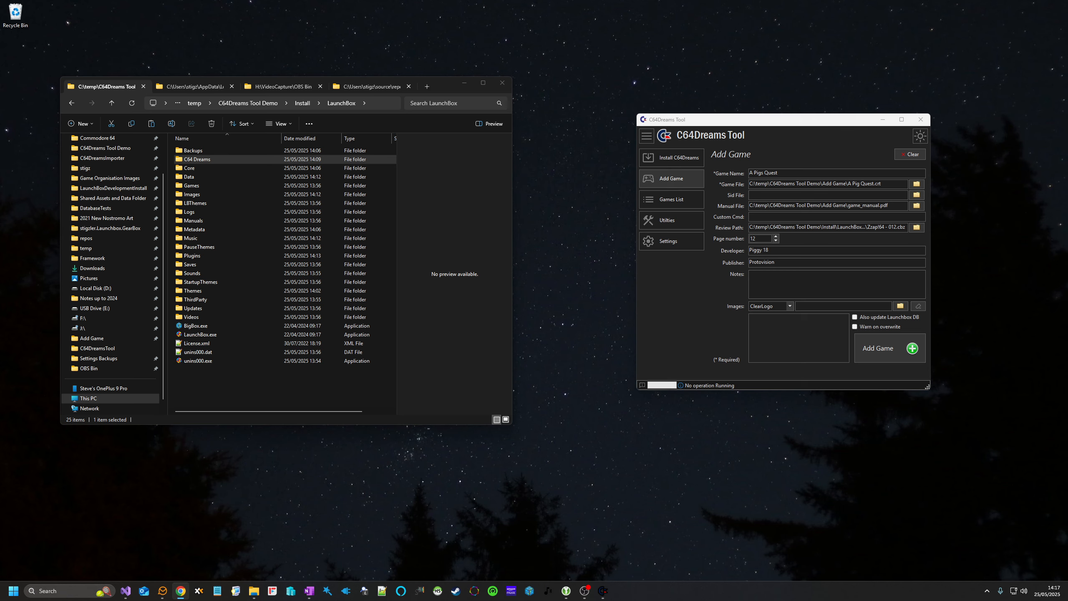
- Enter the game notes beginning "Experience one of the most incredible stories ever told on the Commodore 64: 5 large worlds to explore"
click(789, 275)
text(Experience one of the most incredible stories ever told on the Commodore 64: 5 large worlds to explore, hundreds of enemies and 30+ epic SID tunes that appear dynamically in this action packed platformer with puzzle elements intelligently woven in as the story unfolds.)
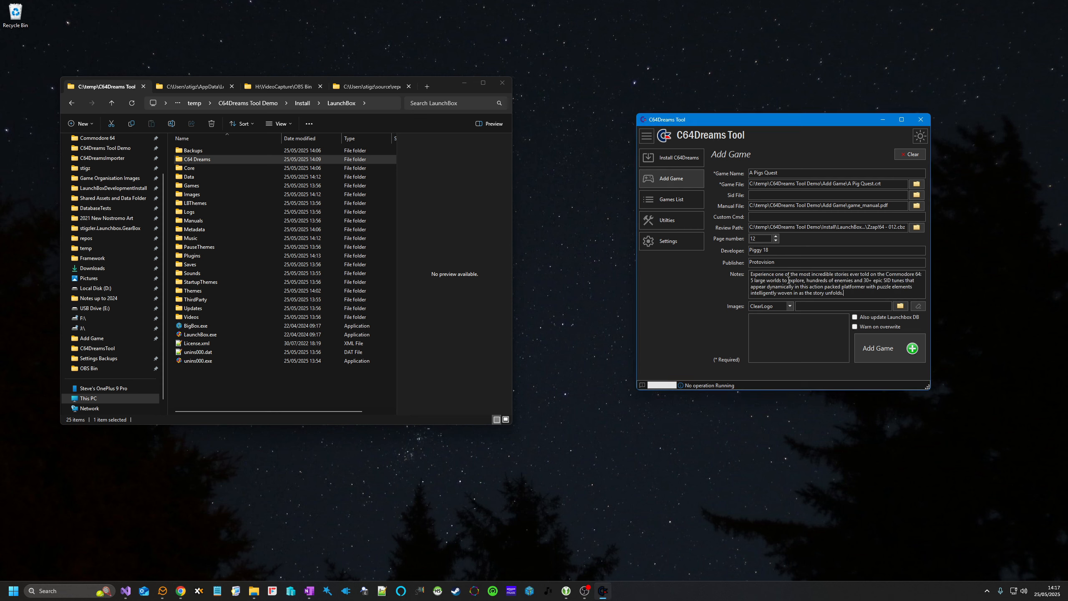
- Set the game's ClearLogo image to ClearLogo.png from the Add Game folder in C64Dreams Tool Demo
click(786, 307)
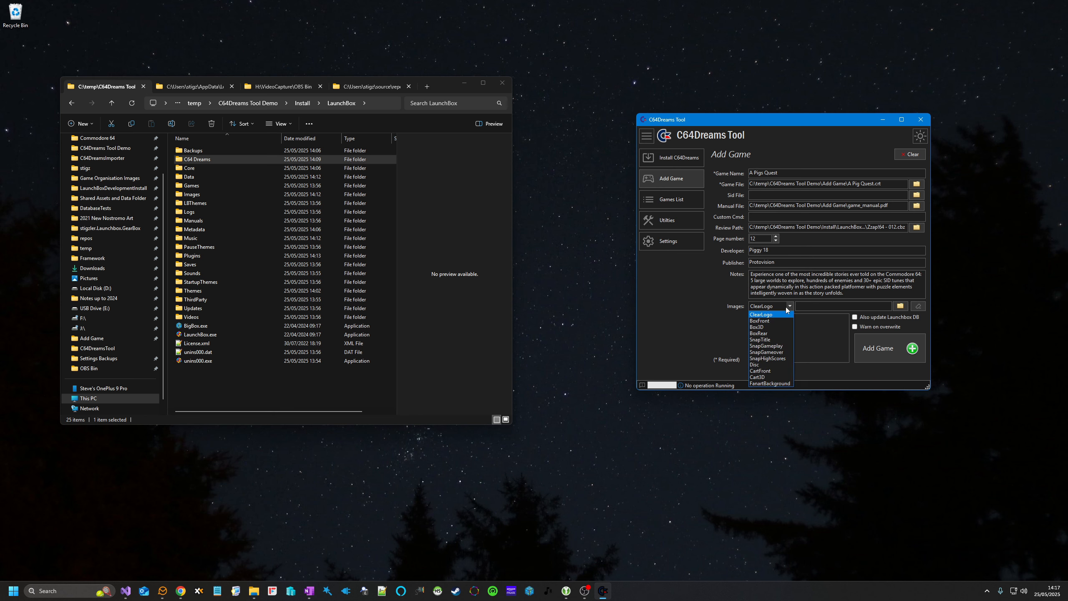
click(778, 315)
click(897, 305)
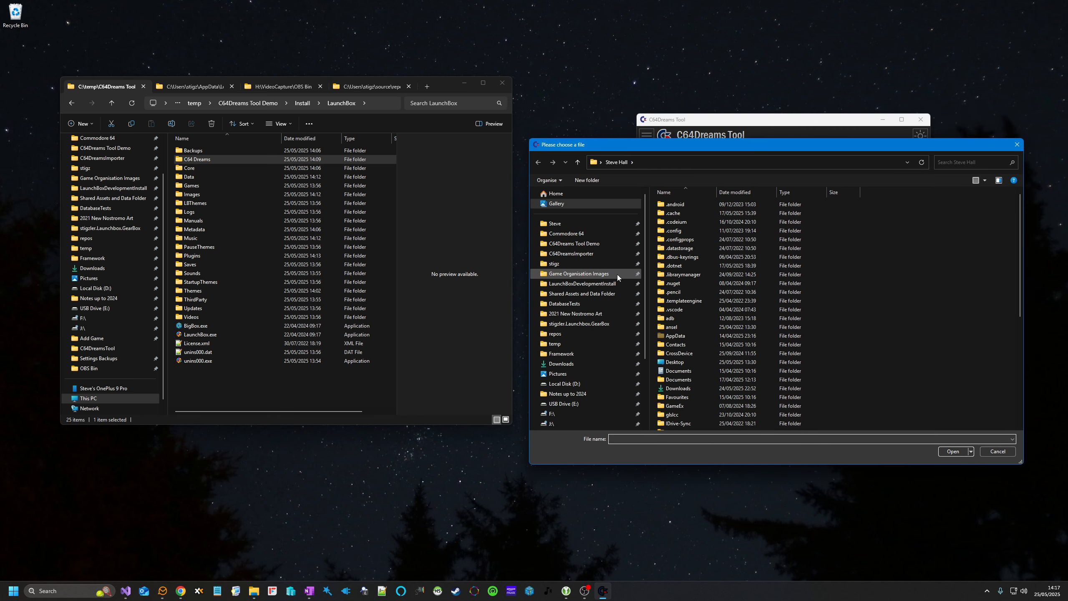
click(581, 248)
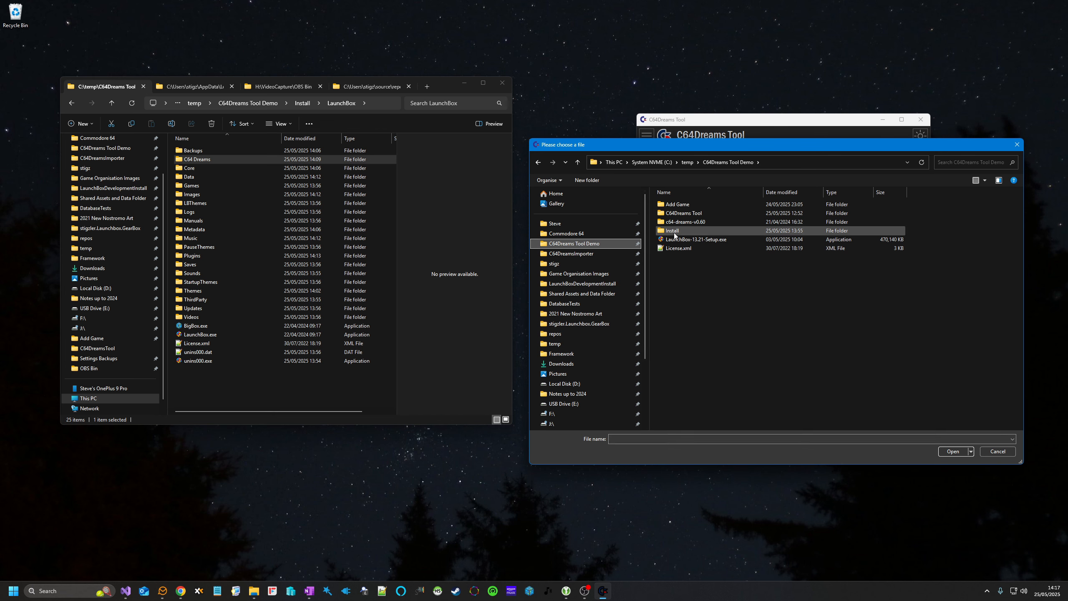
double_click(678, 204)
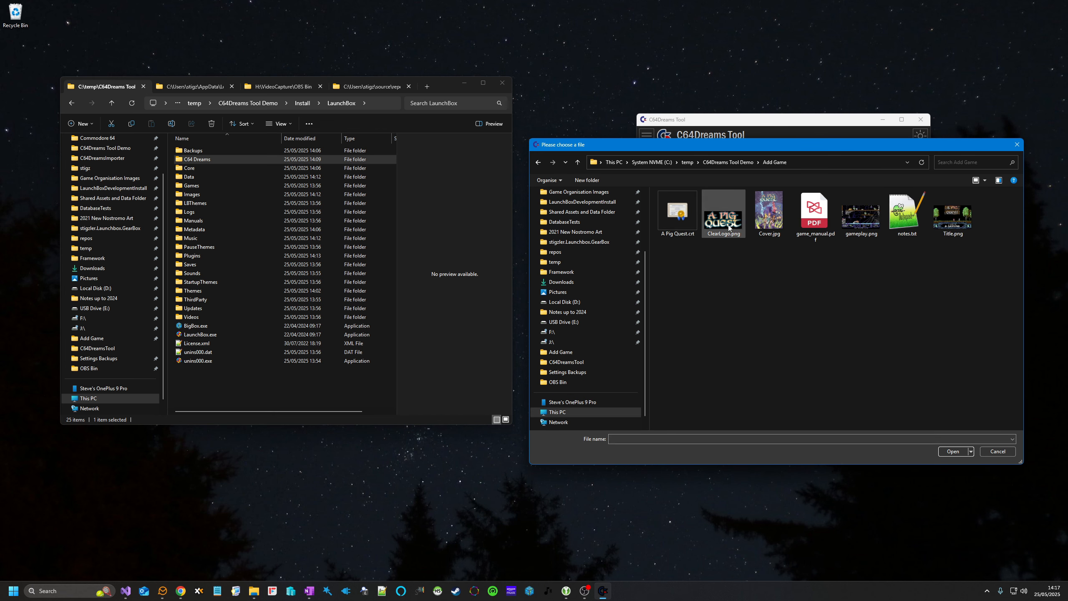
double_click(723, 217)
- Set the game's BoxFront image to Cover.jpg from the Add Game folder in C64Dreams Tool Demo
click(787, 306)
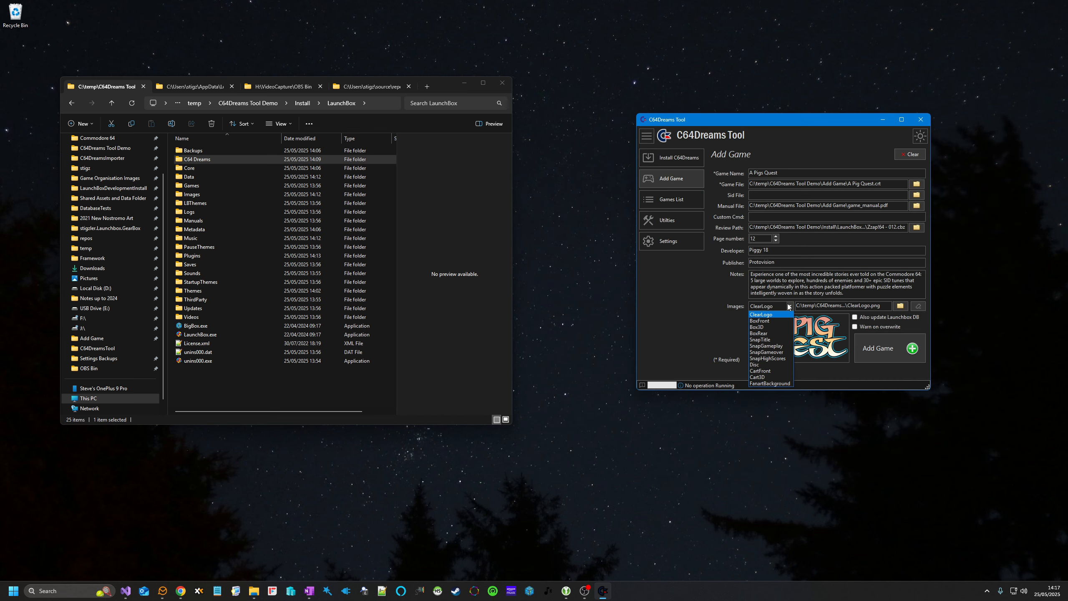
click(773, 321)
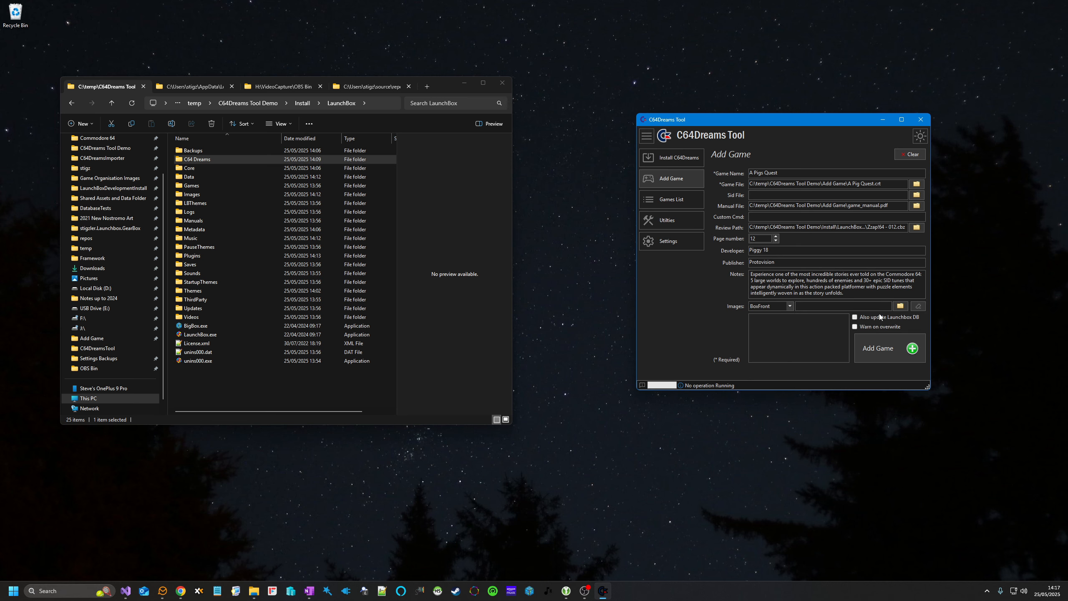
click(894, 306)
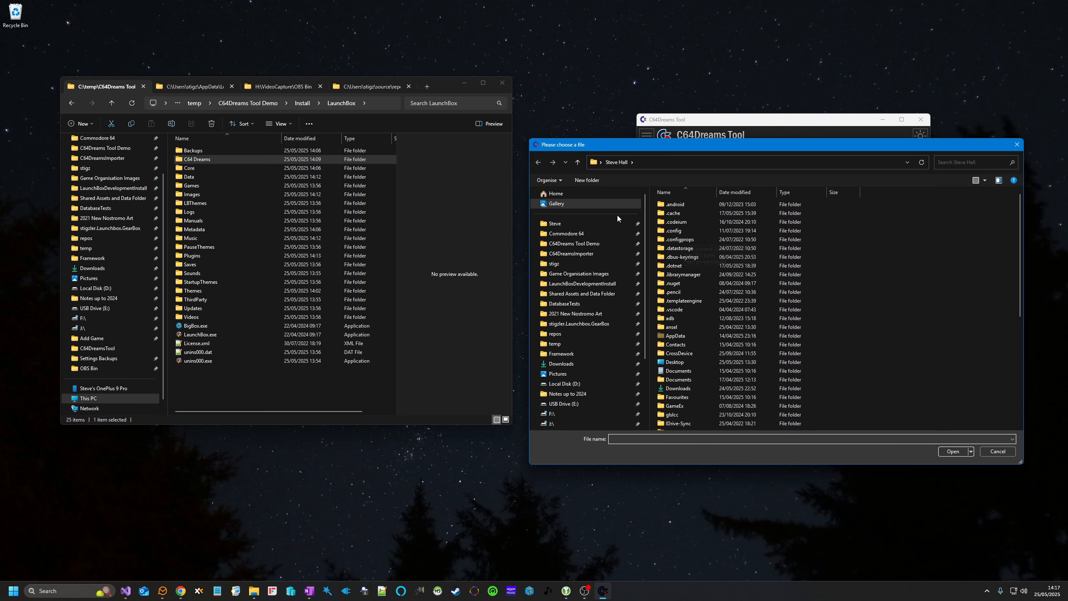
click(571, 243)
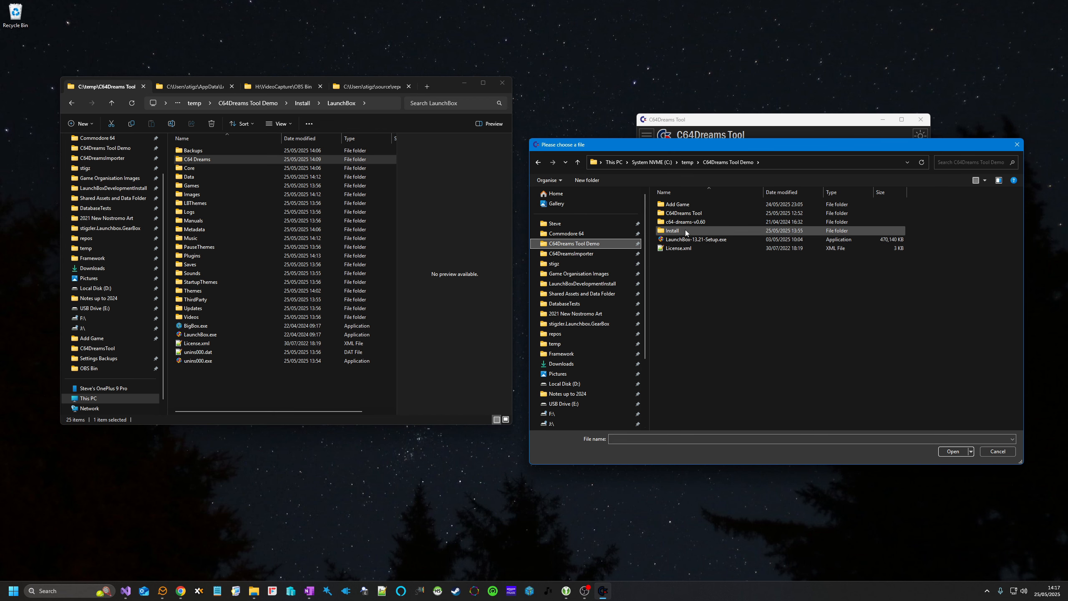
double_click(679, 209)
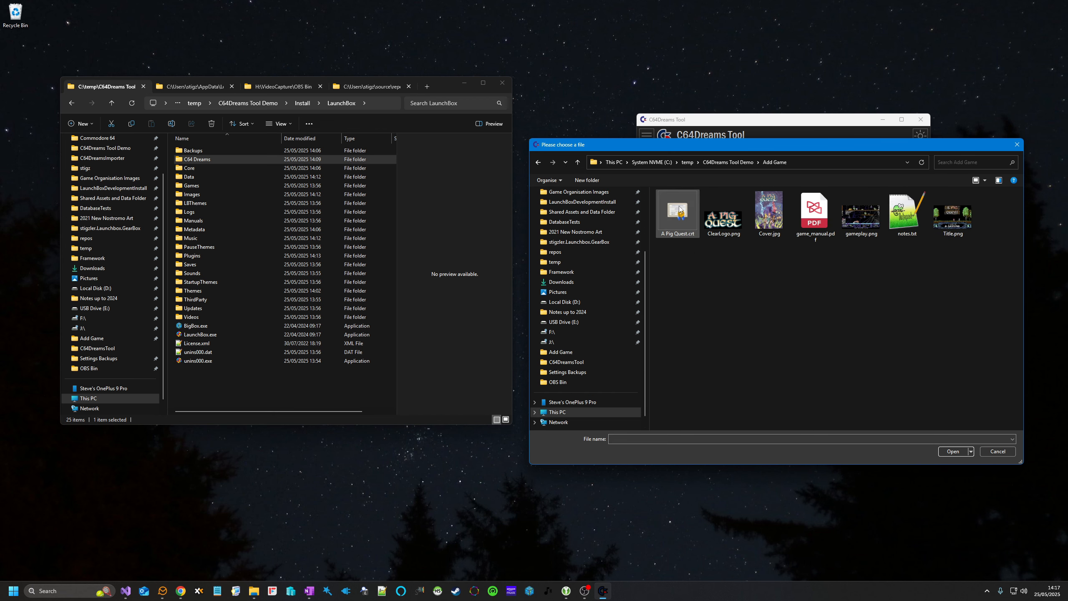
click(773, 222)
double_click(773, 222)
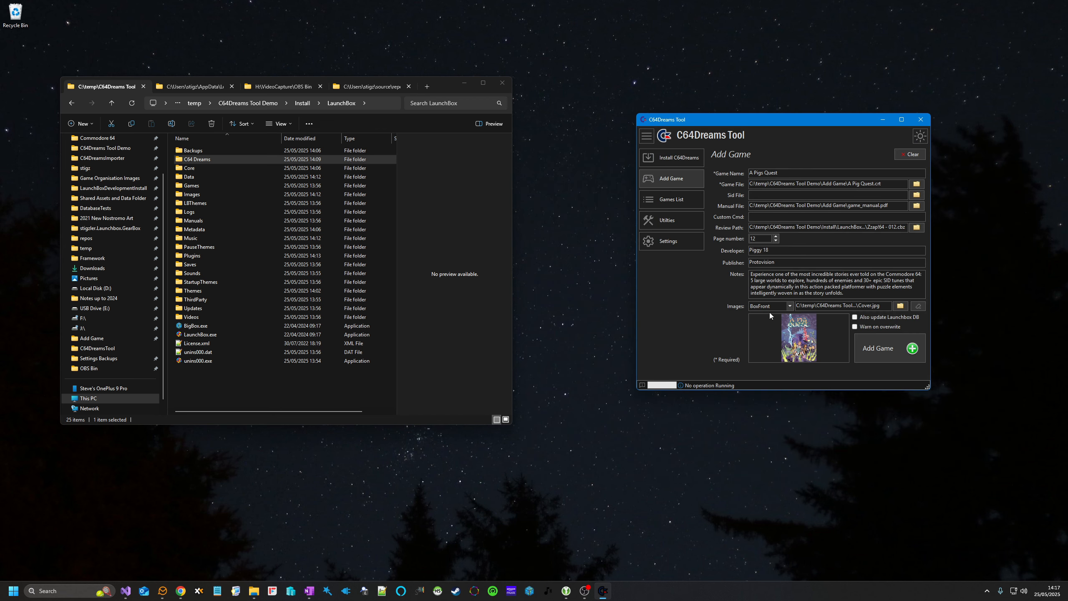
- Set the game's SnapTitle image to Title.png from the Add Game folder in C64Dreams Tool Demo
click(765, 305)
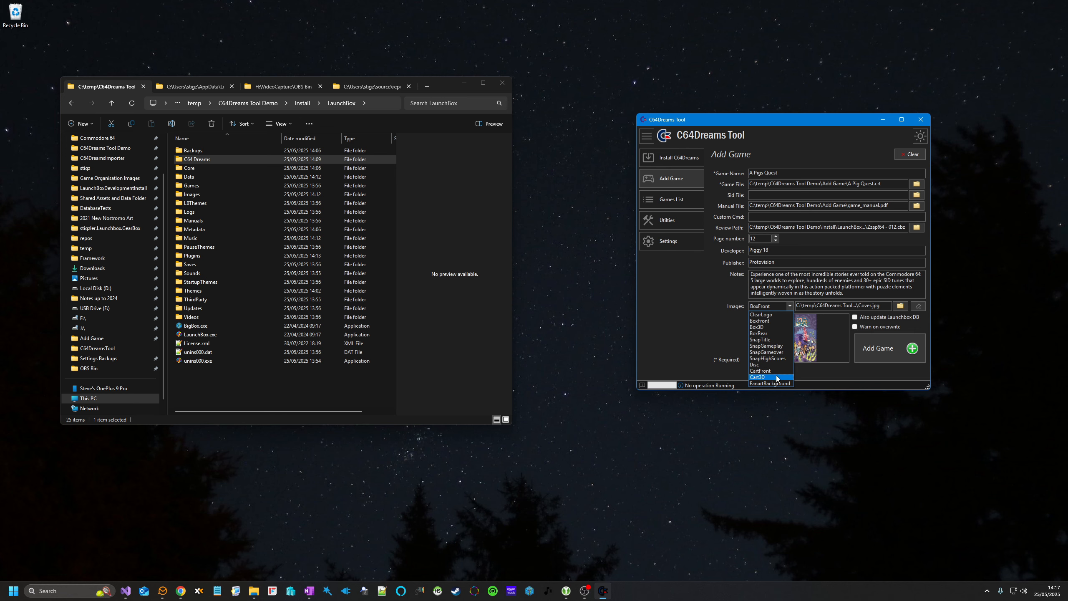
click(767, 340)
click(901, 306)
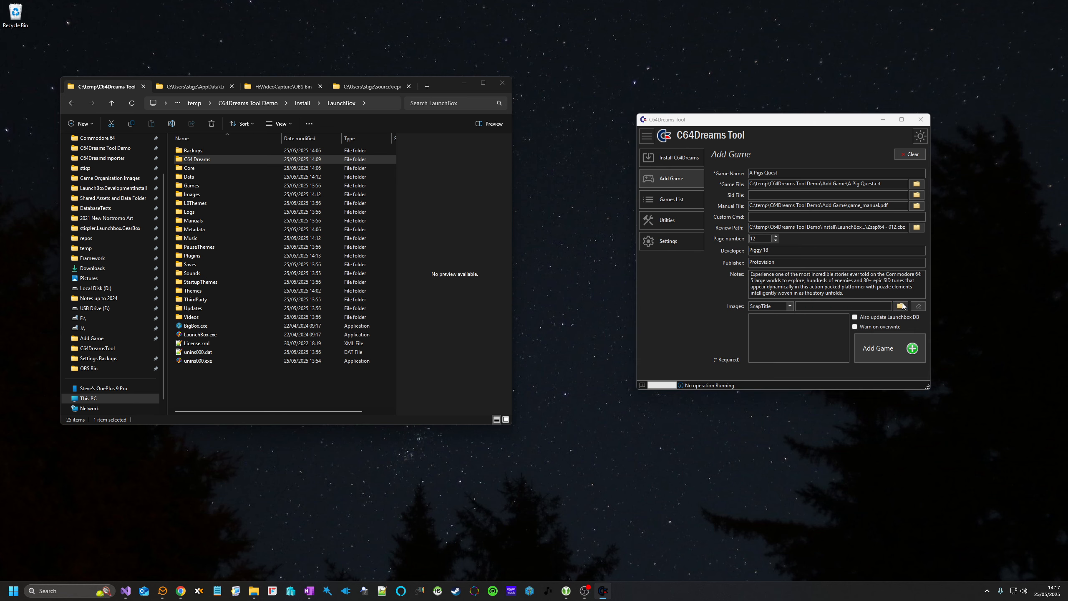
click(587, 246)
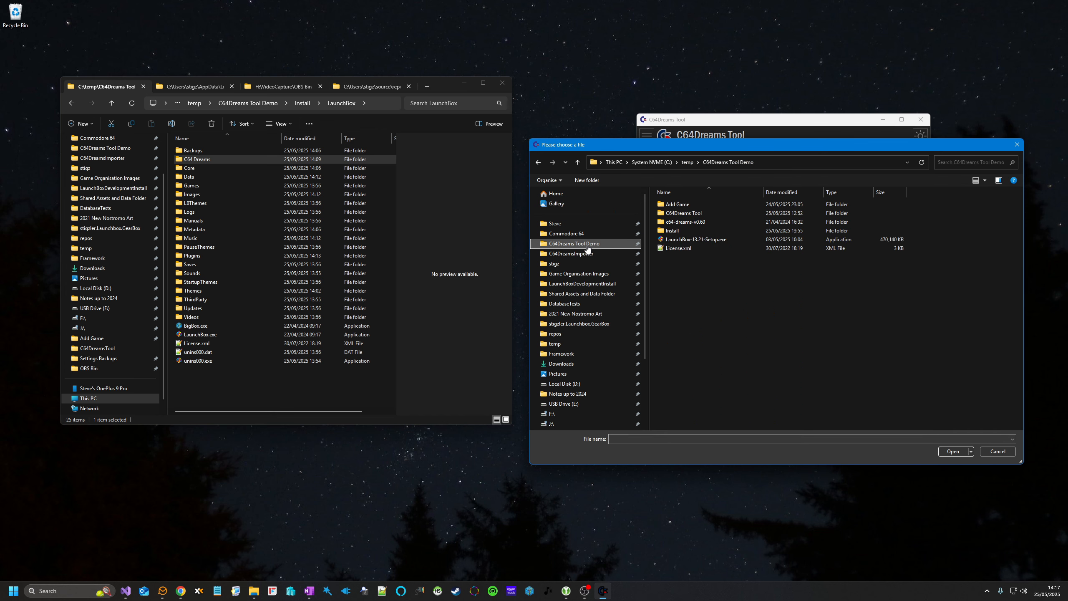
double_click(693, 204)
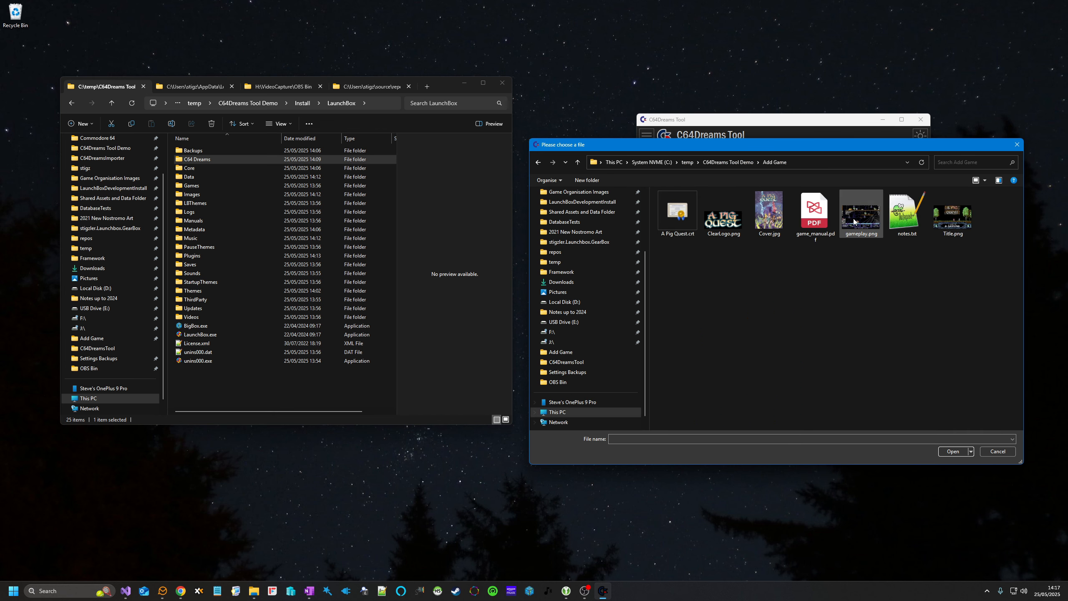
double_click(946, 220)
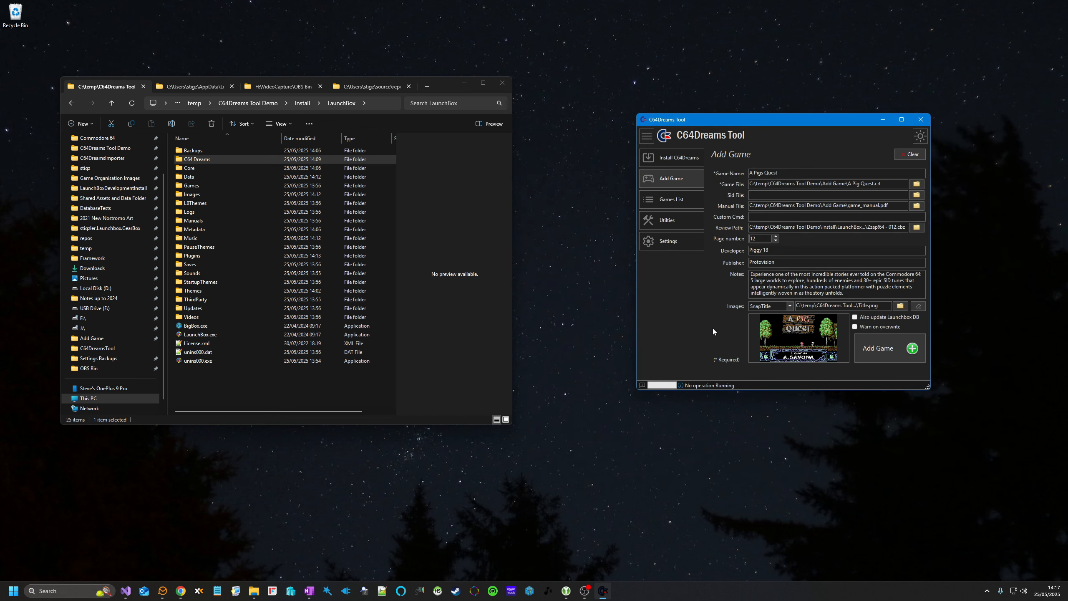
- Add the game with the LaunchBox database update and the overwrite warning both enabled, and dismiss the completion message
click(861, 318)
mouse_move(876, 317)
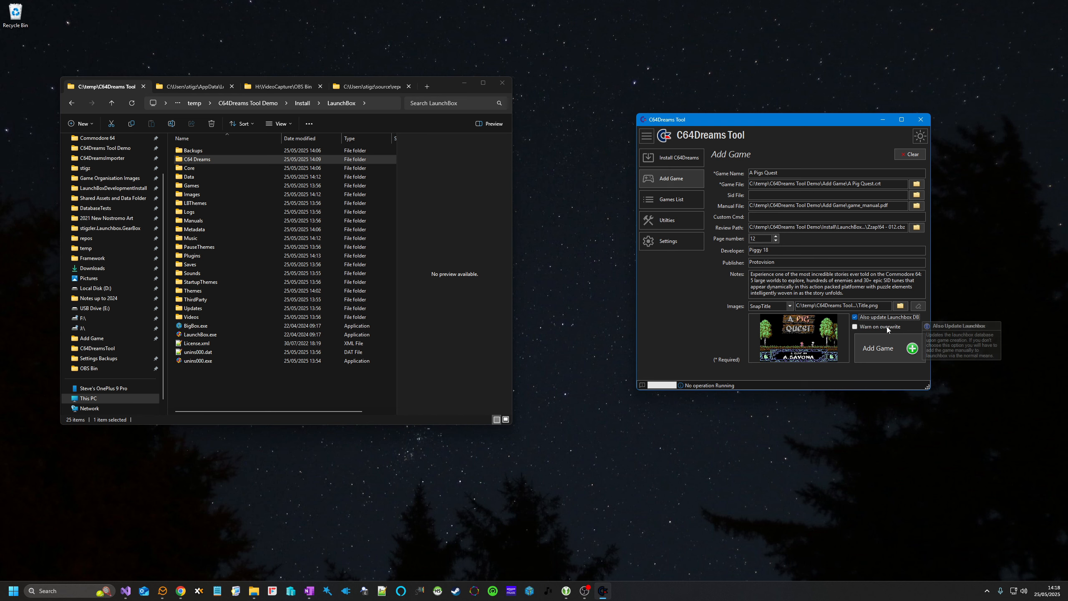
click(886, 326)
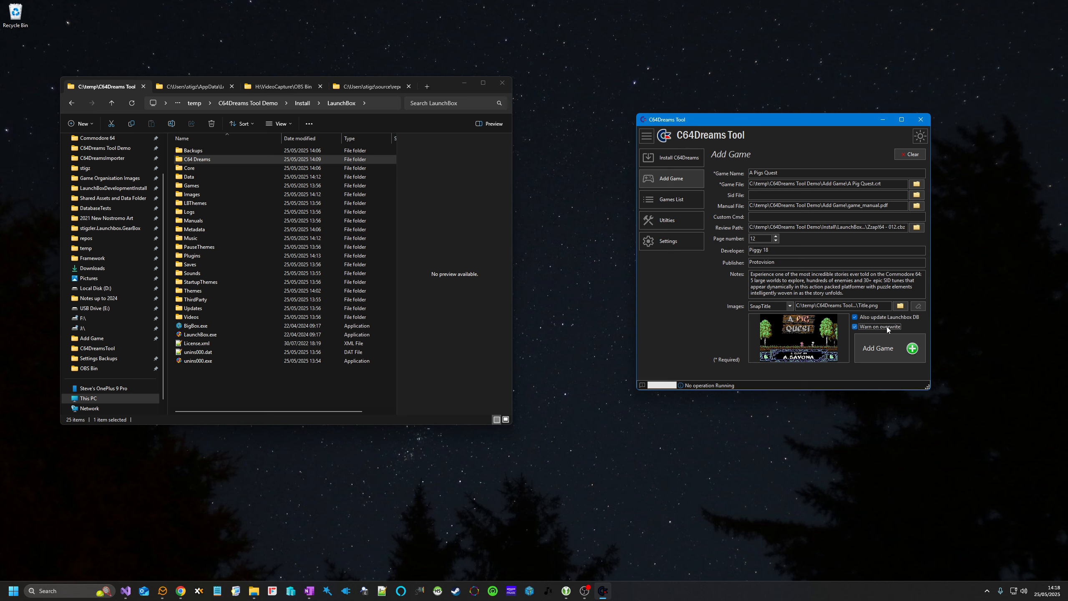
mouse_move(868, 329)
click(876, 349)
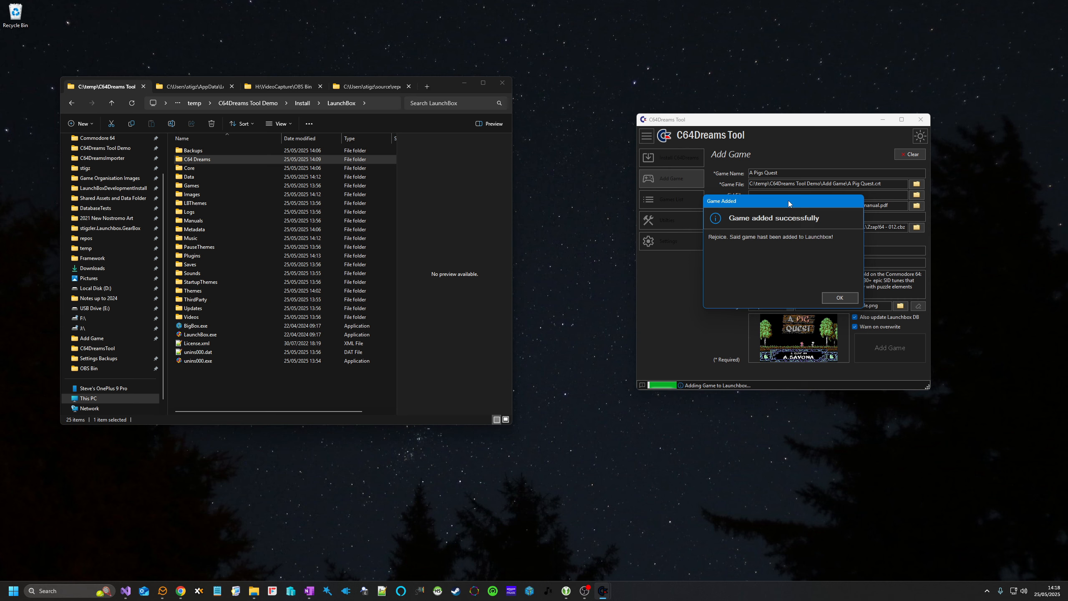
drag(788, 200, 802, 212)
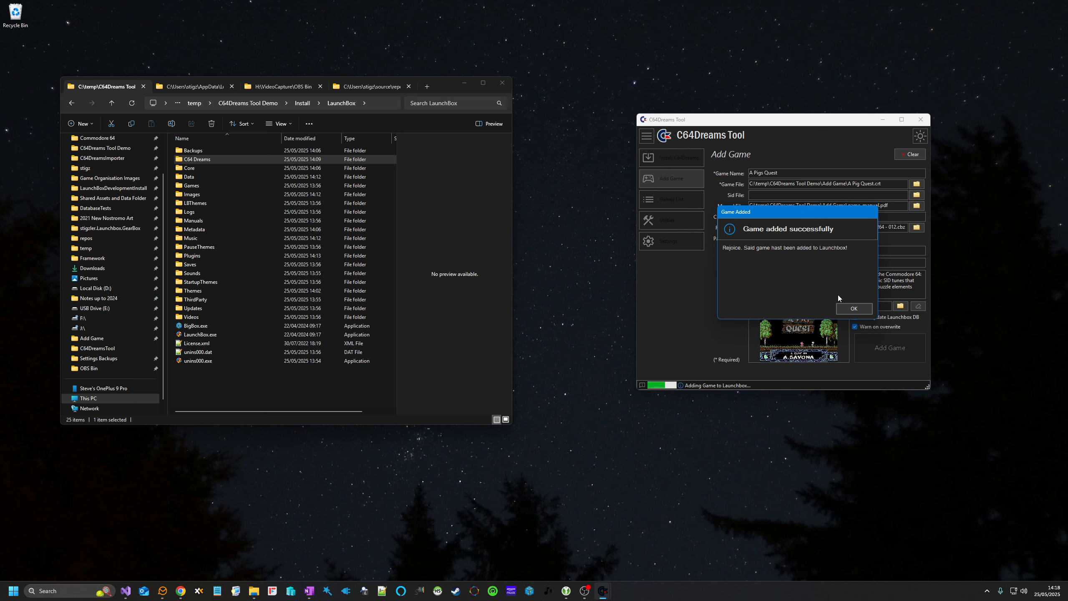
click(854, 308)
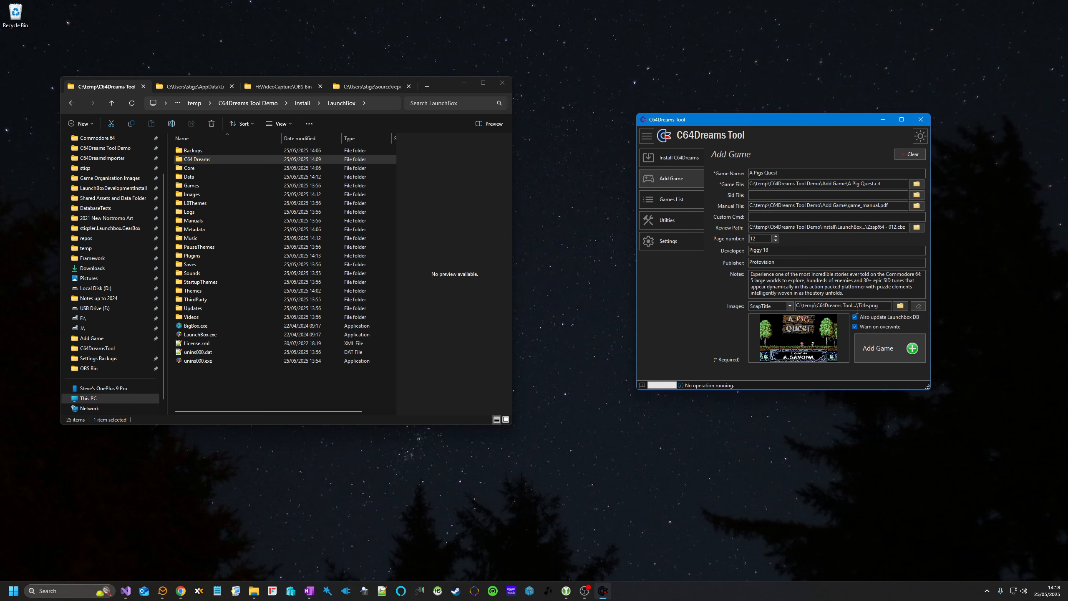
- Search the games list for "pig" and view the A Pigs Quest entry's data
click(681, 195)
click(713, 170)
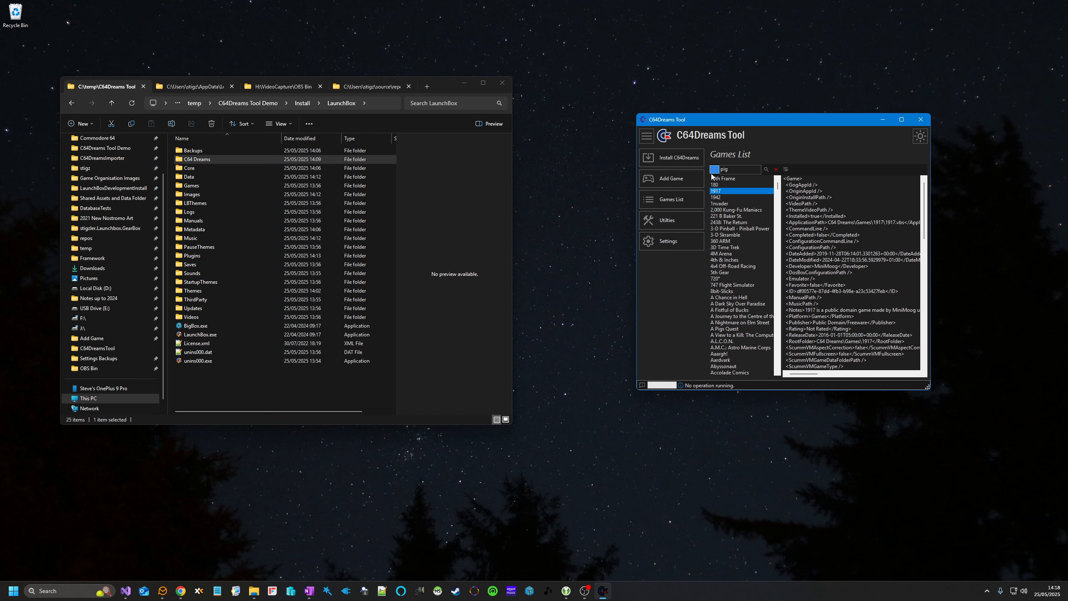
click(766, 170)
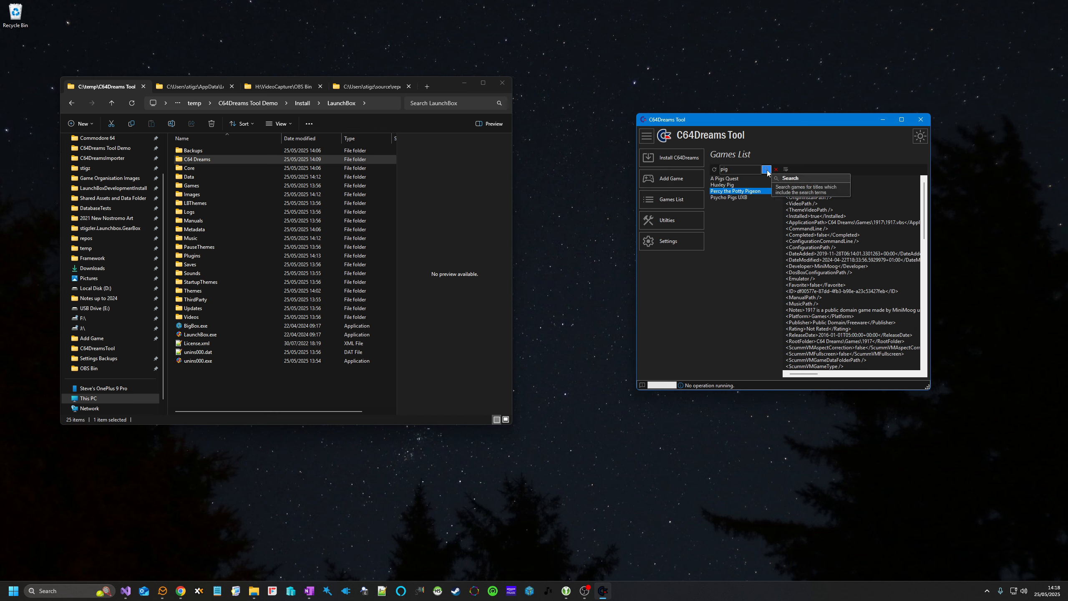
click(734, 179)
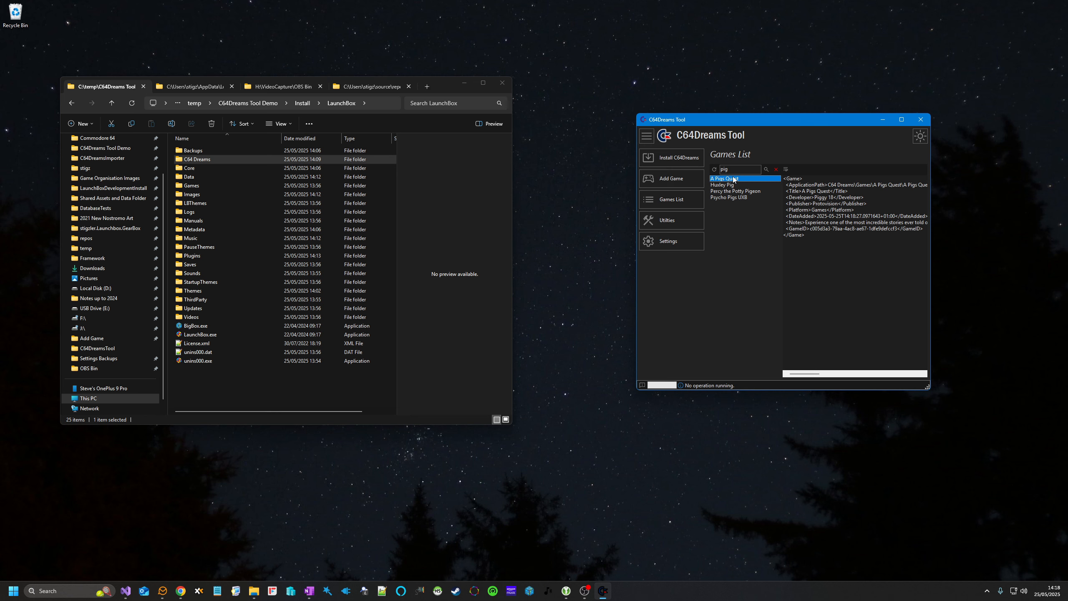
- Return to the Install C64Dreams page and launch LaunchBox.exe from the LaunchBox installation folder
click(674, 158)
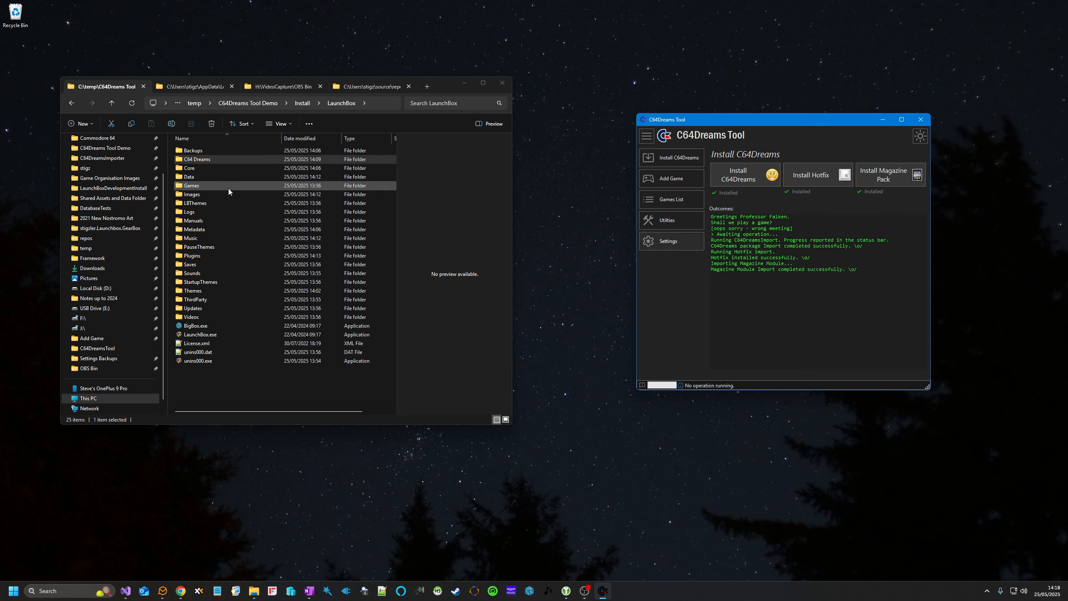
click(196, 337)
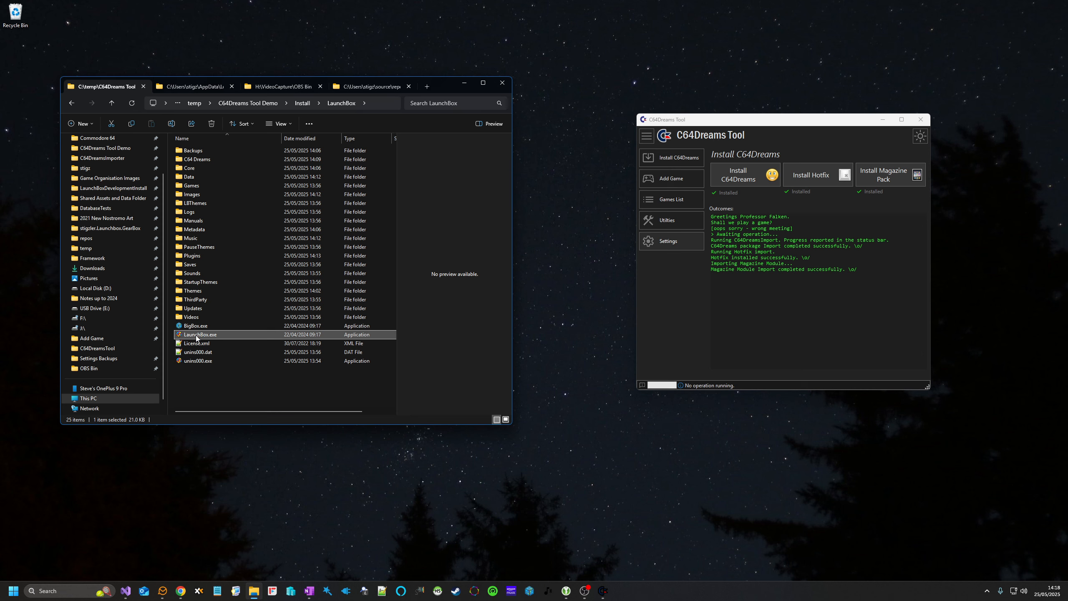
double_click(196, 336)
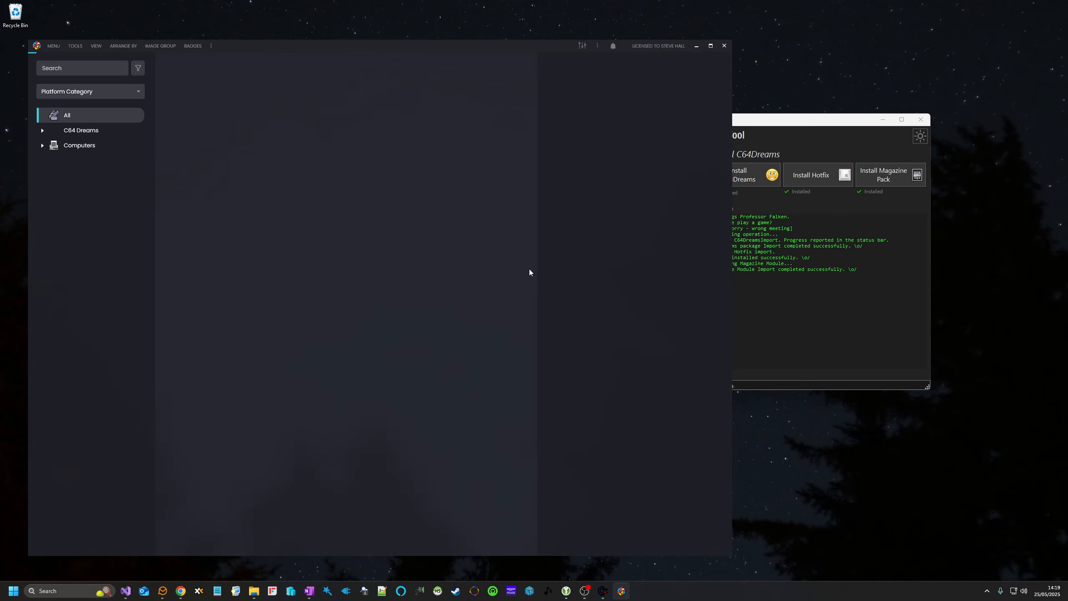
- Expand the C64 Dreams category in LaunchBox and browse its Games platform
click(80, 131)
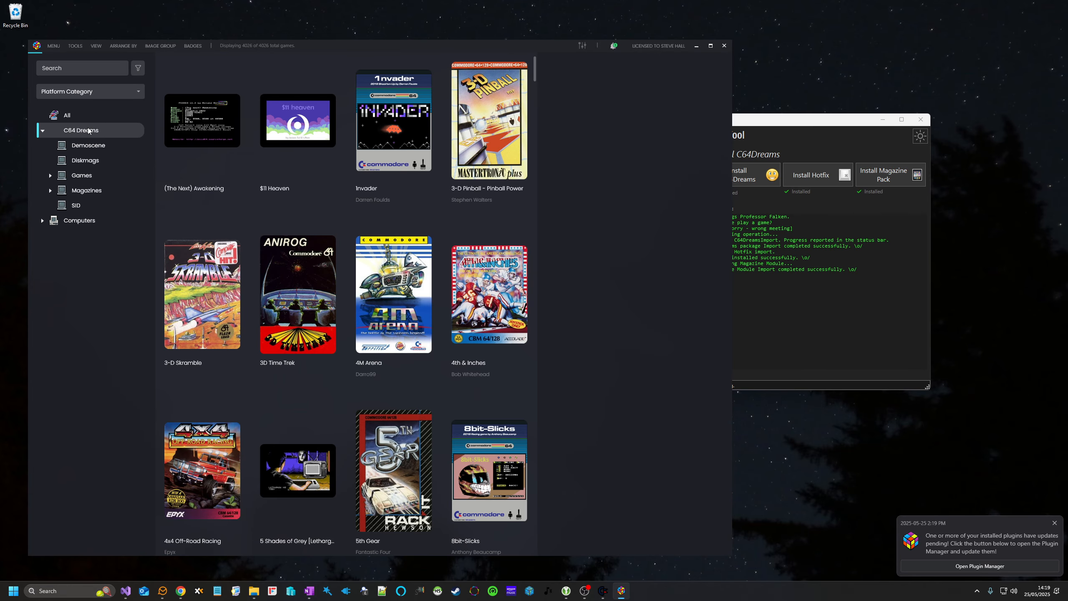
click(80, 178)
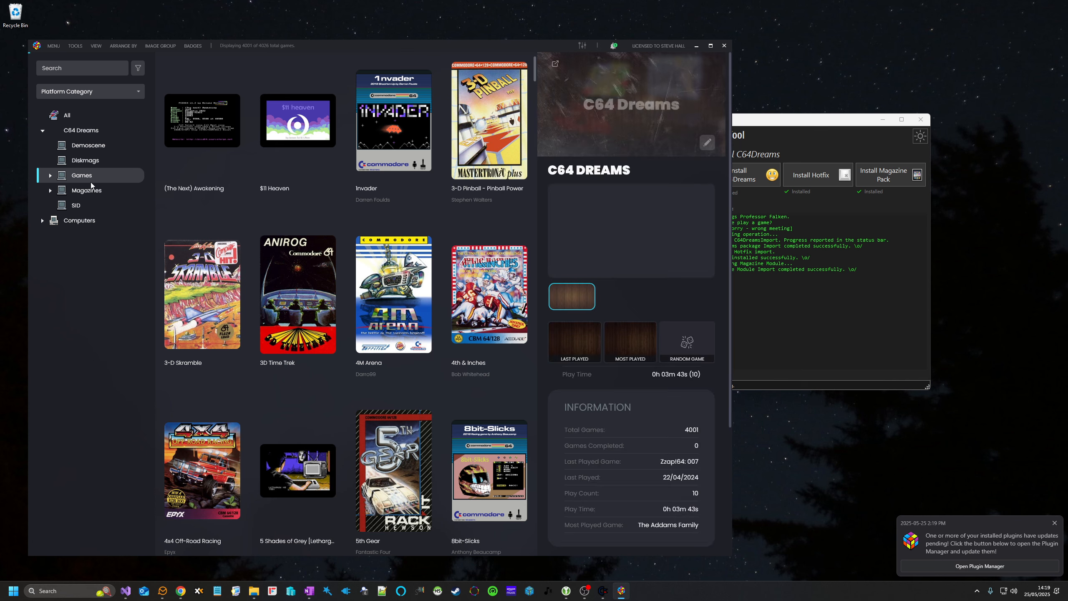
scroll(372, 288, down, 5)
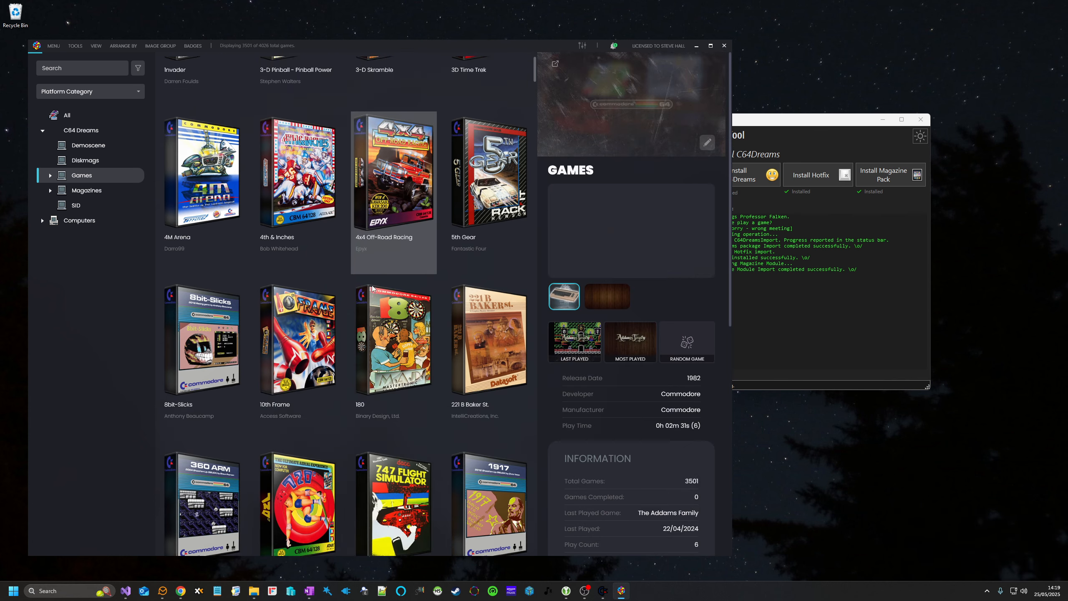
scroll(371, 286, up, 4)
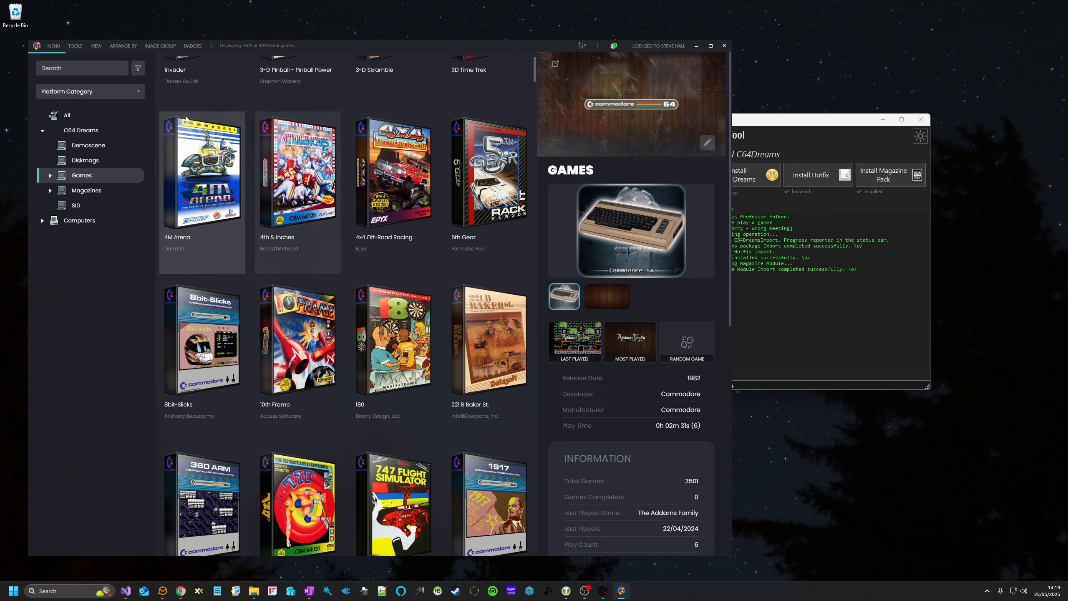
- Search the Games platform for "pigs" and change the search to "pig quest"
click(96, 68)
text(pigs)
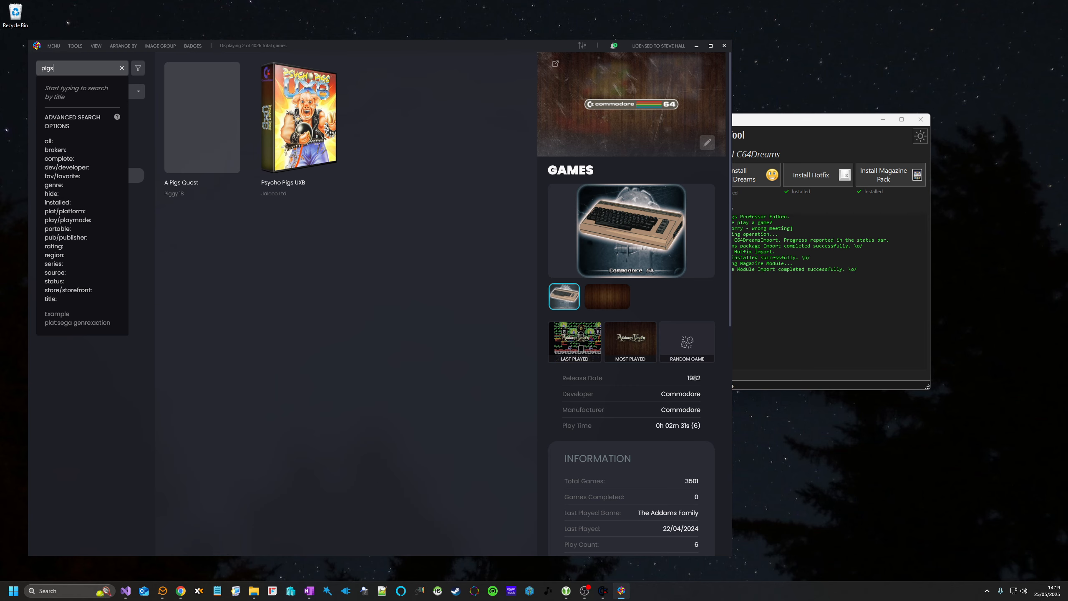
key(BackSpace)
text(quest)
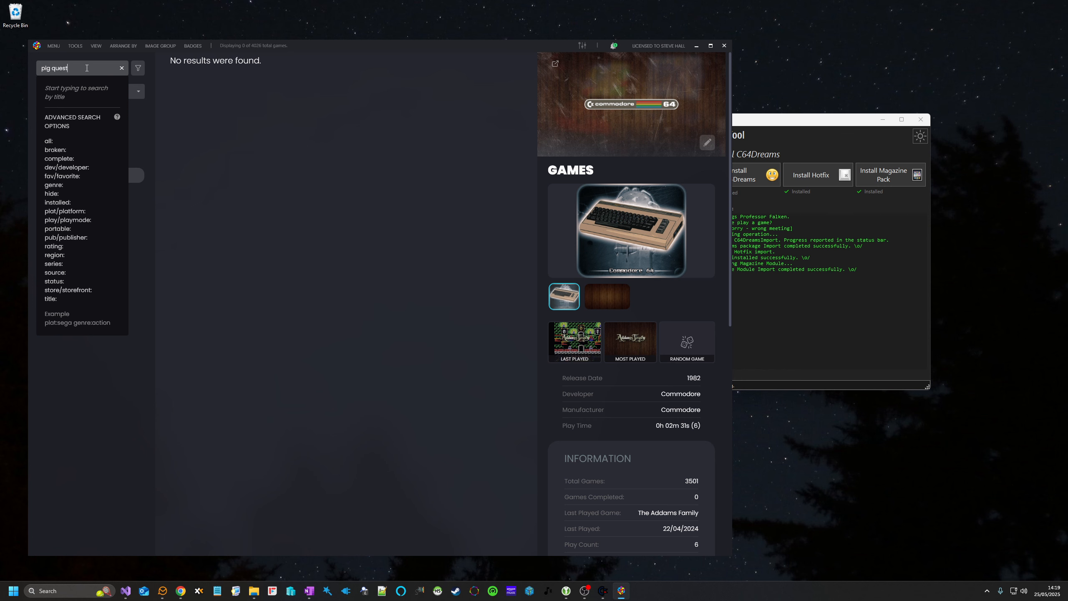
click(176, 289)
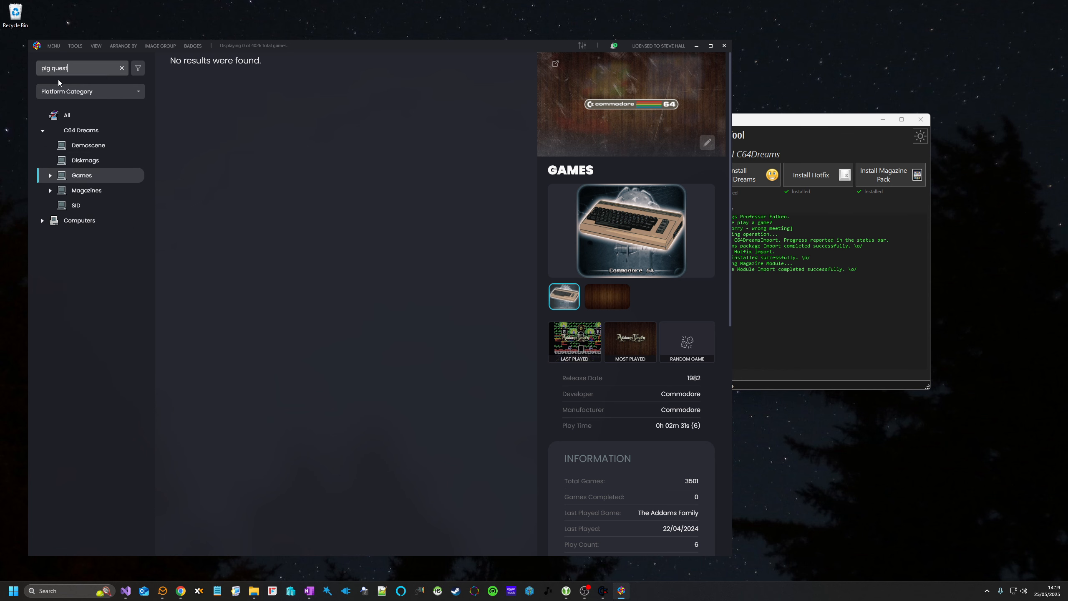
- Shorten the LaunchBox search text to "pig" to look for A Pigs Quest
click(75, 69)
key(BackSpace)
key(BackSpace)
key(BackSpace)
key(BackSpace)
key(BackSpace)
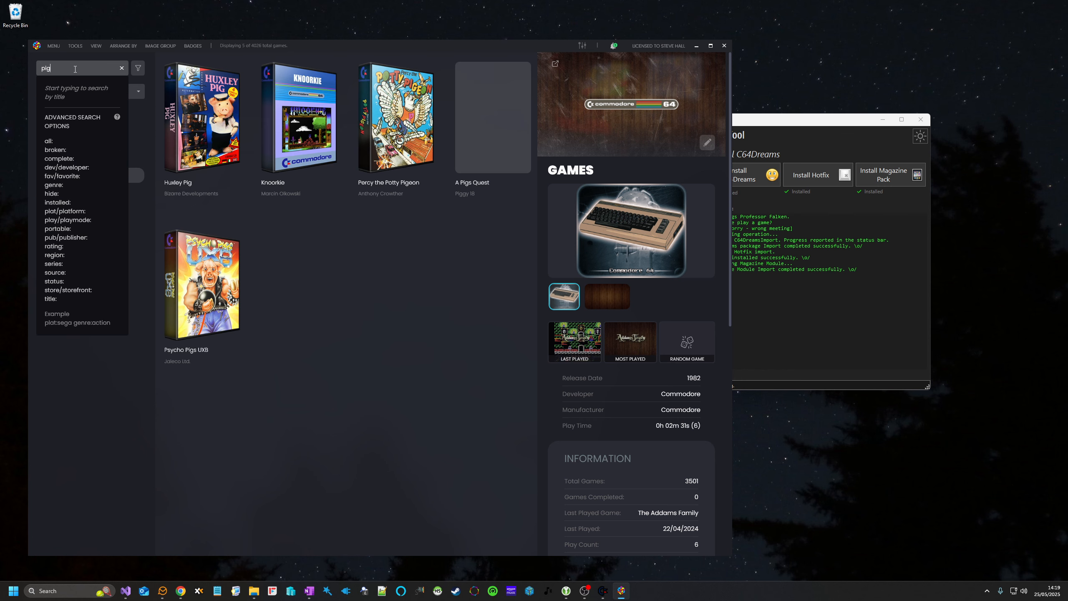
- Expand the C64 Dreams category in LaunchBox to view its platforms, and close LaunchBox
click(342, 232)
double_click(76, 132)
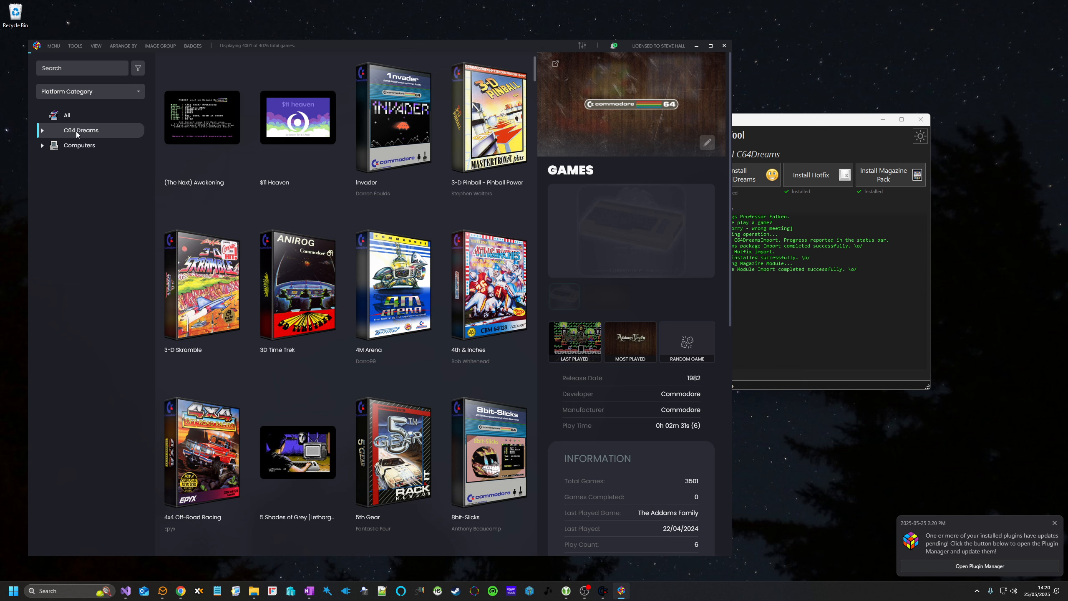
click(42, 130)
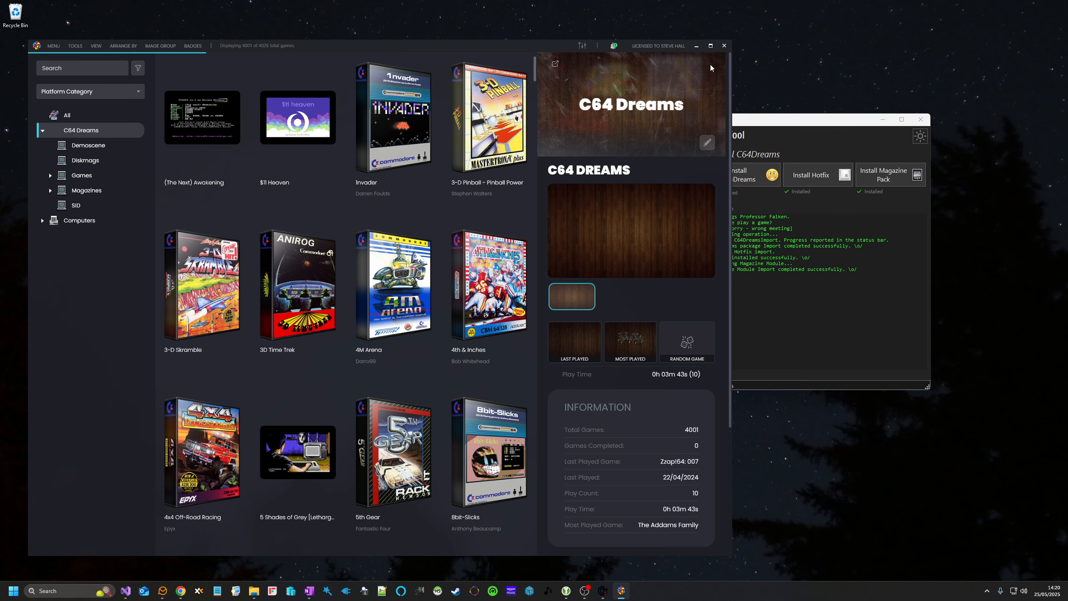
click(724, 46)
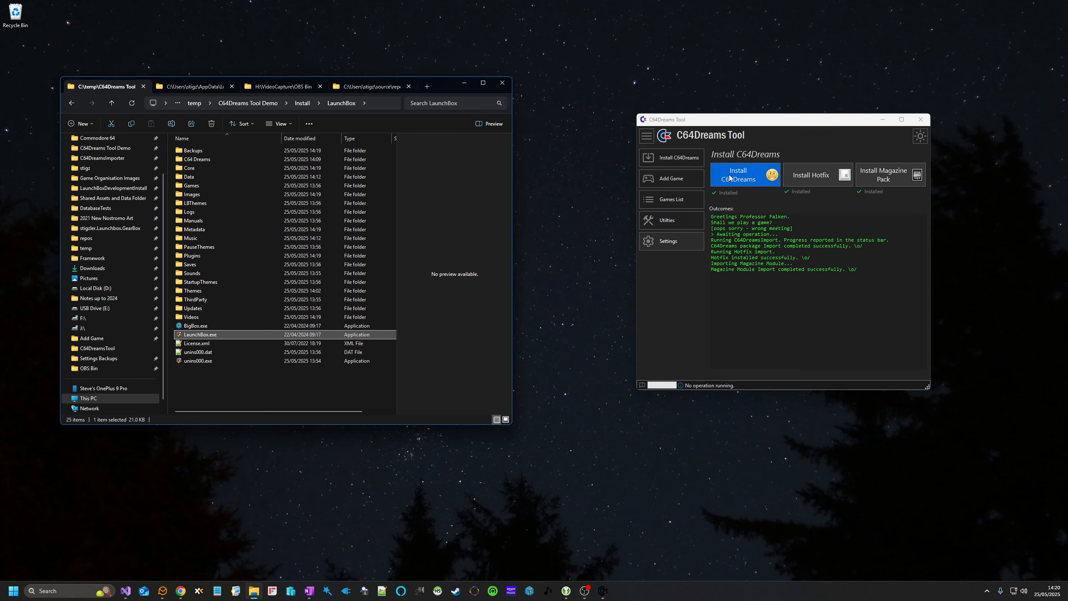
- Show the Utilities page in C64Dreams Tool, relaunch LaunchBox.exe and open the LaunchBox Themes and Media Manager
click(670, 218)
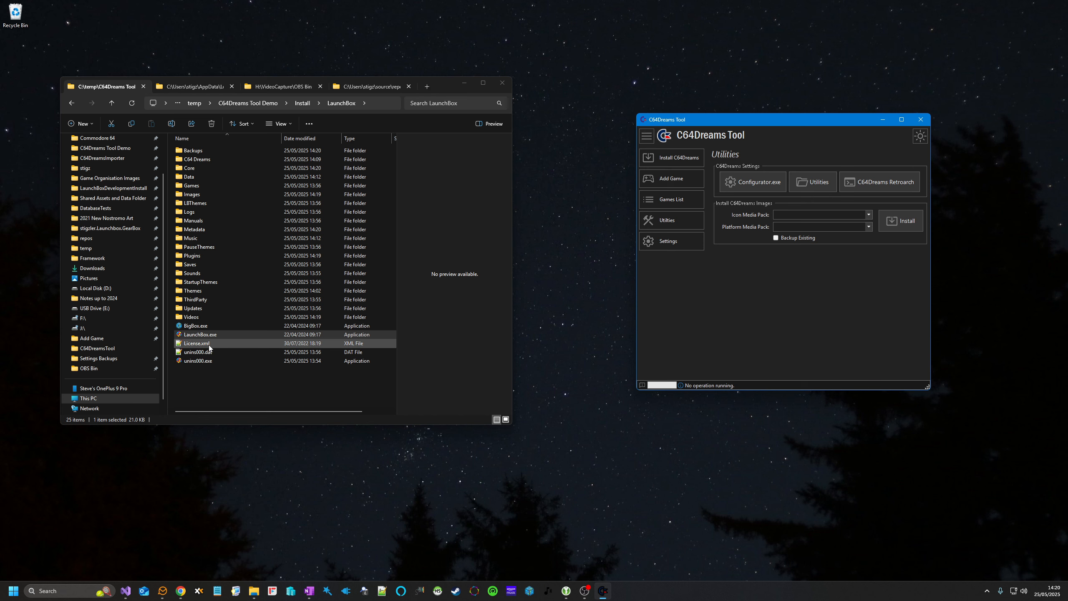
double_click(213, 335)
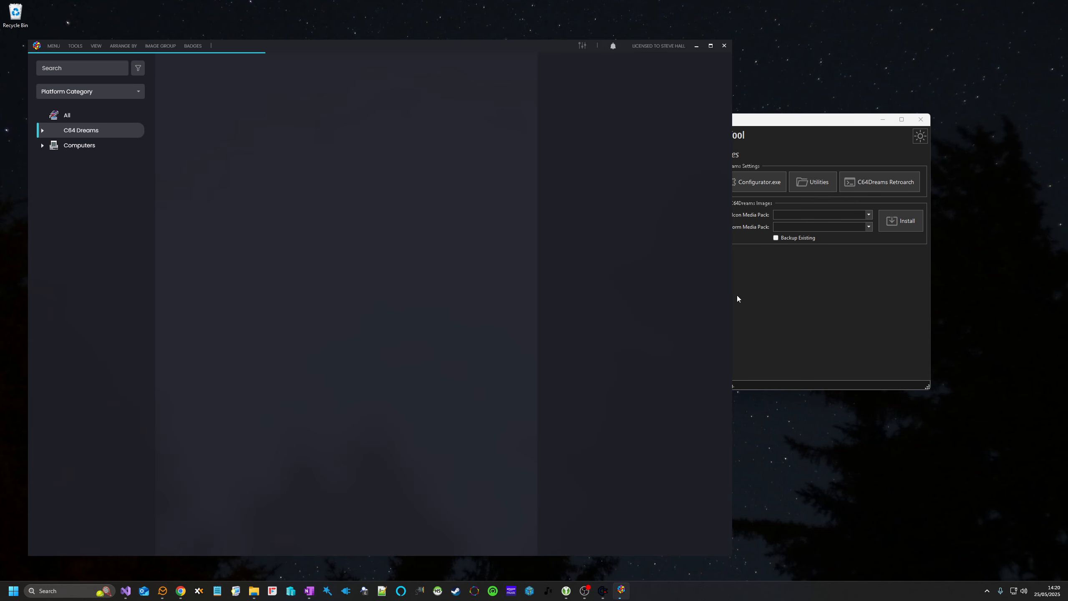
click(75, 46)
click(77, 49)
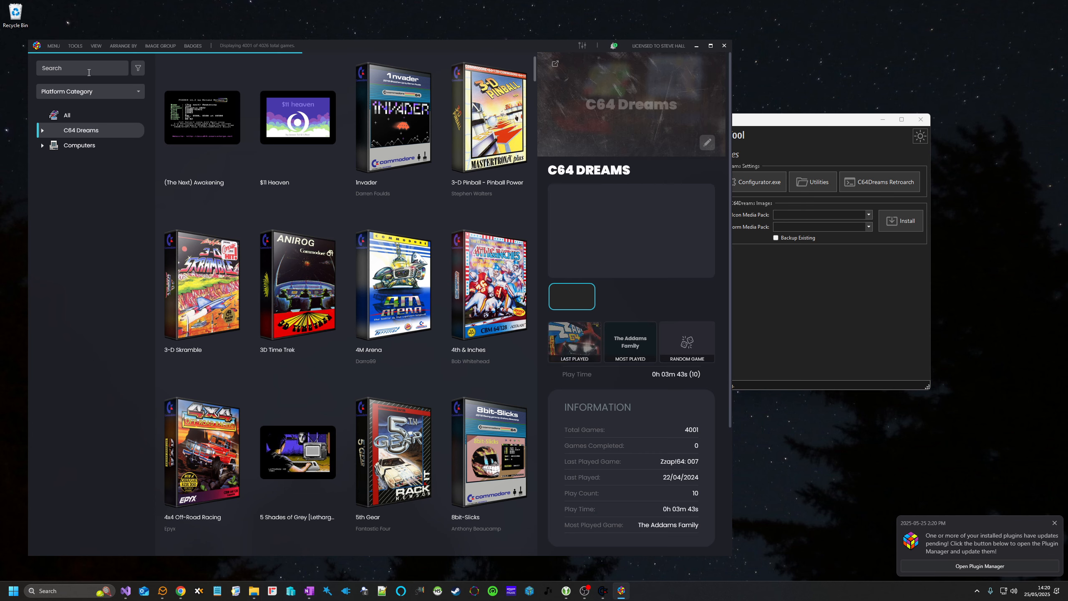
click(76, 46)
mouse_move(114, 70)
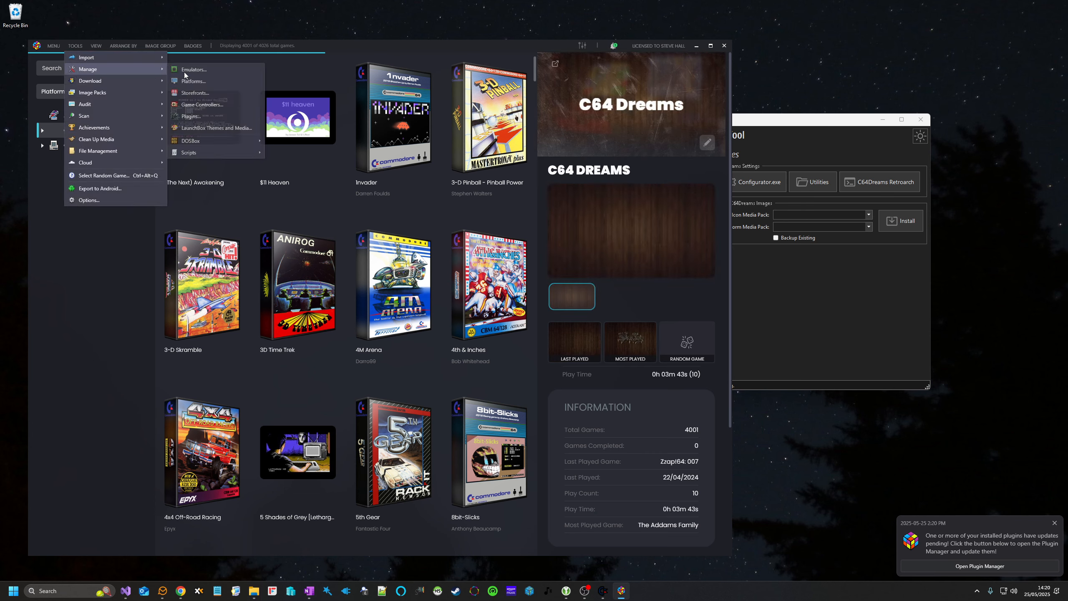
click(212, 129)
drag(416, 167, 432, 146)
- Filter the media manager to Platform Icons and apply Nostalgic Platform Icons to LaunchBox and Big Box
click(177, 161)
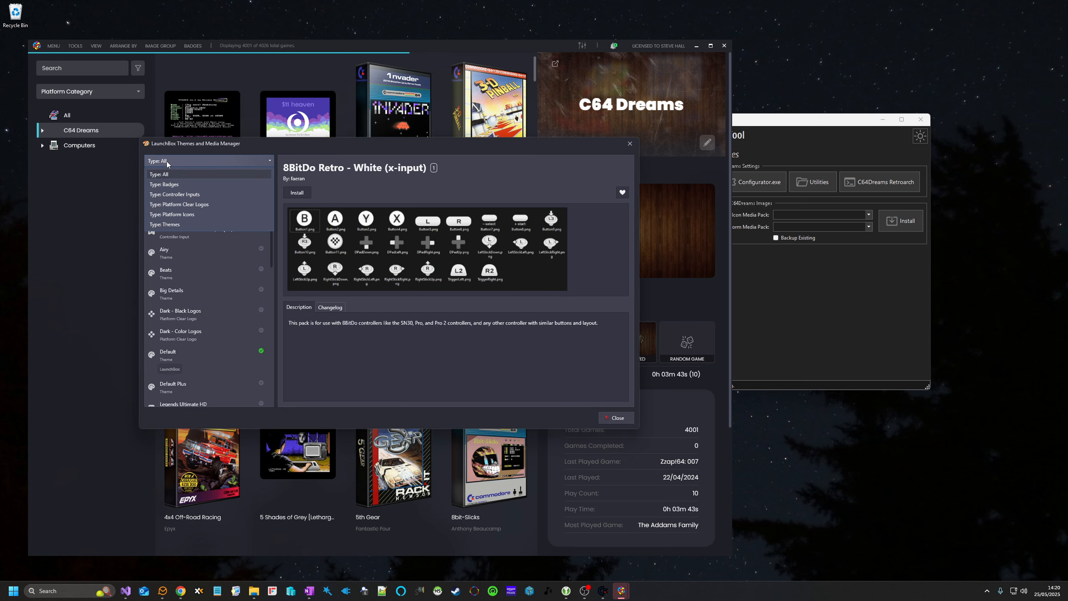
click(195, 215)
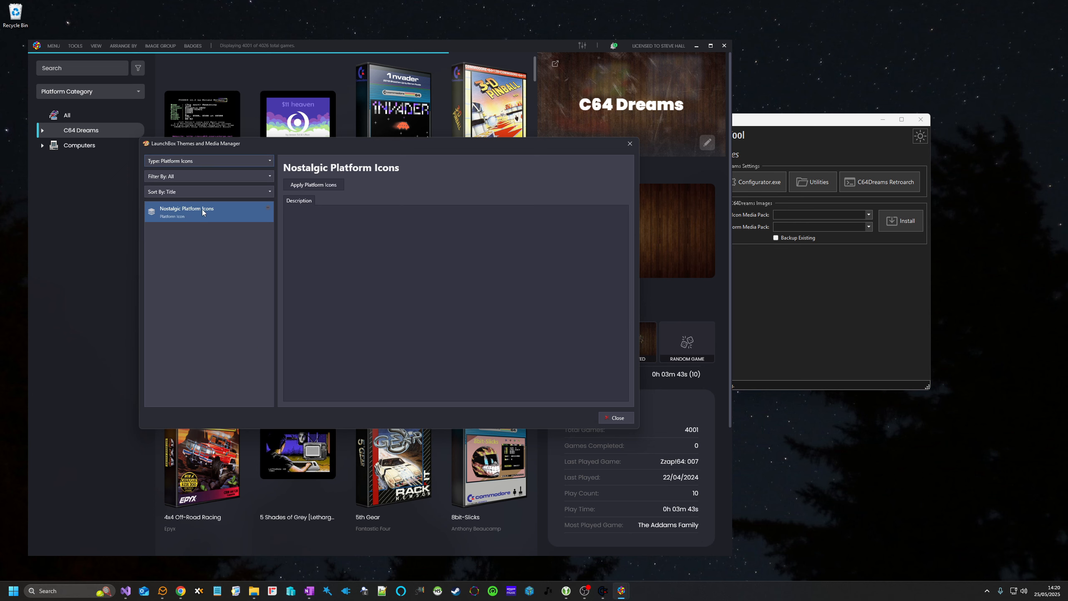
click(336, 183)
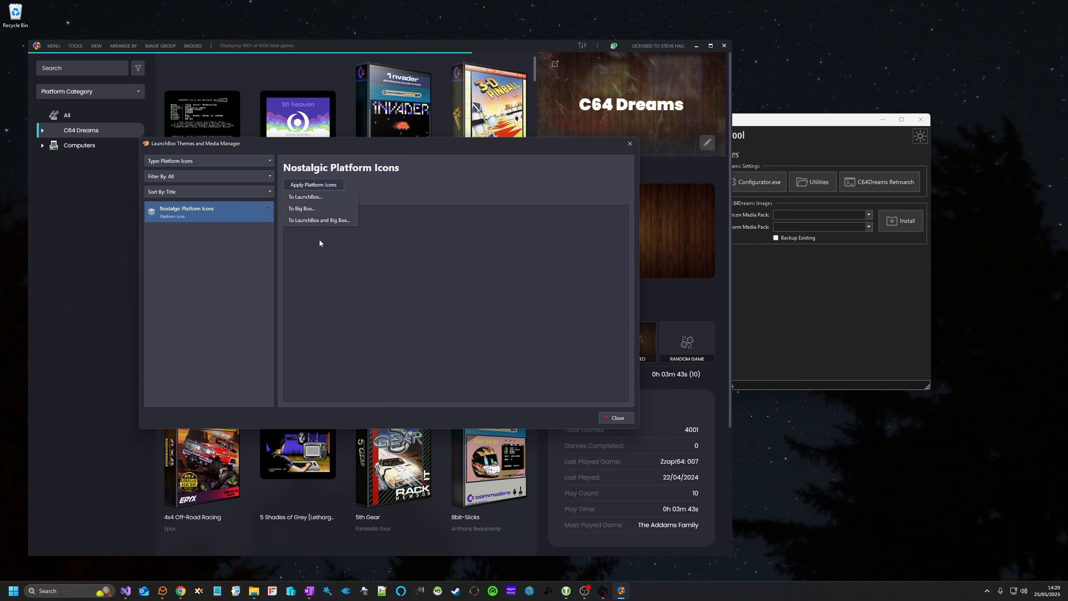
click(319, 221)
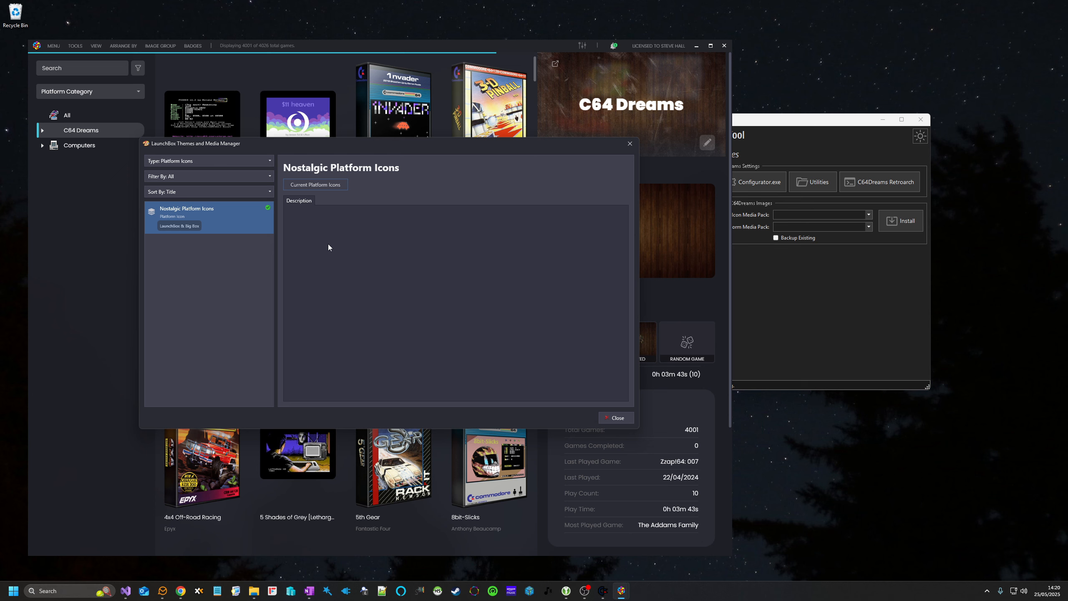
- Install the Light - Color Logos pack from the Platform Clear Logos type and apply it to LaunchBox and Big Box
click(205, 158)
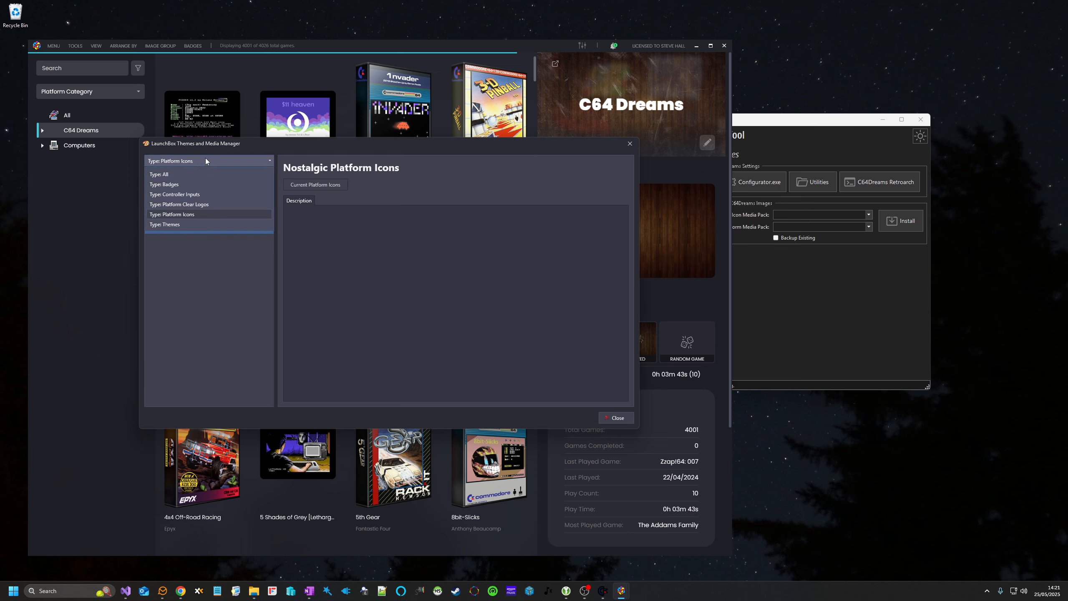
click(195, 206)
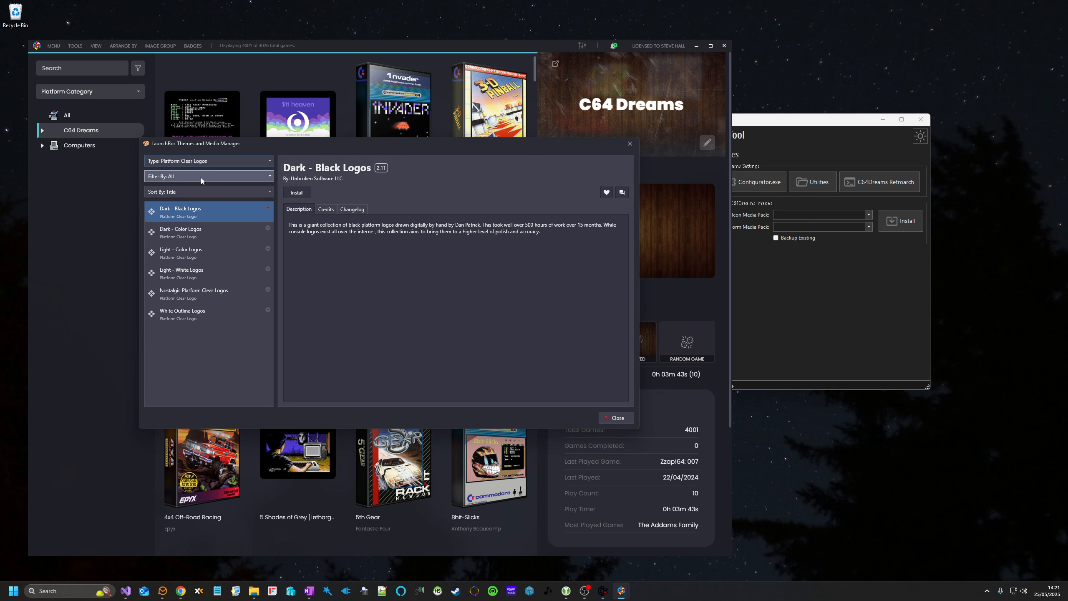
click(206, 247)
click(205, 272)
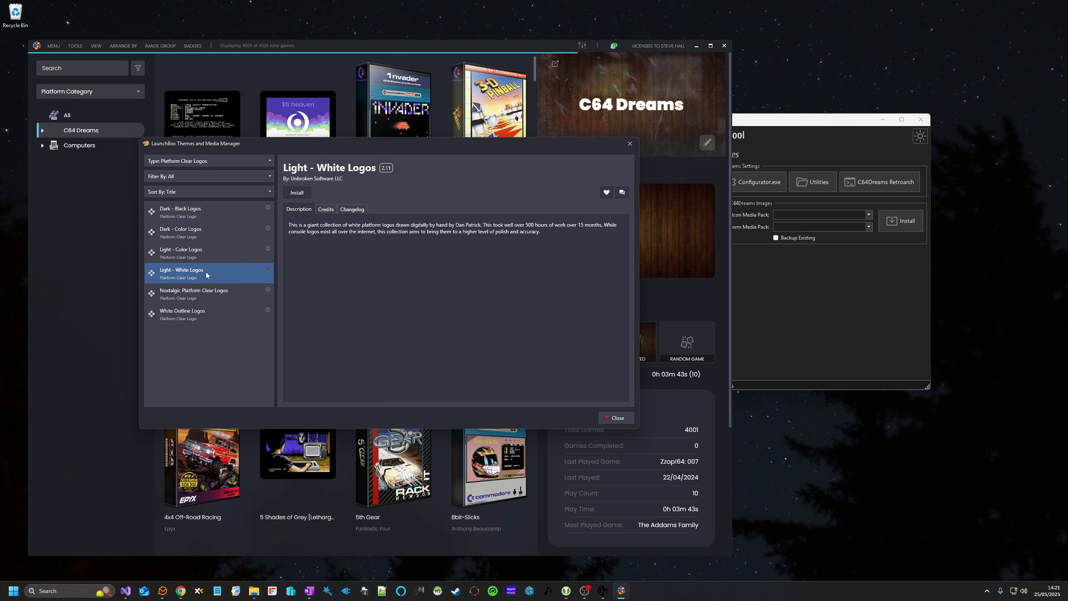
click(212, 256)
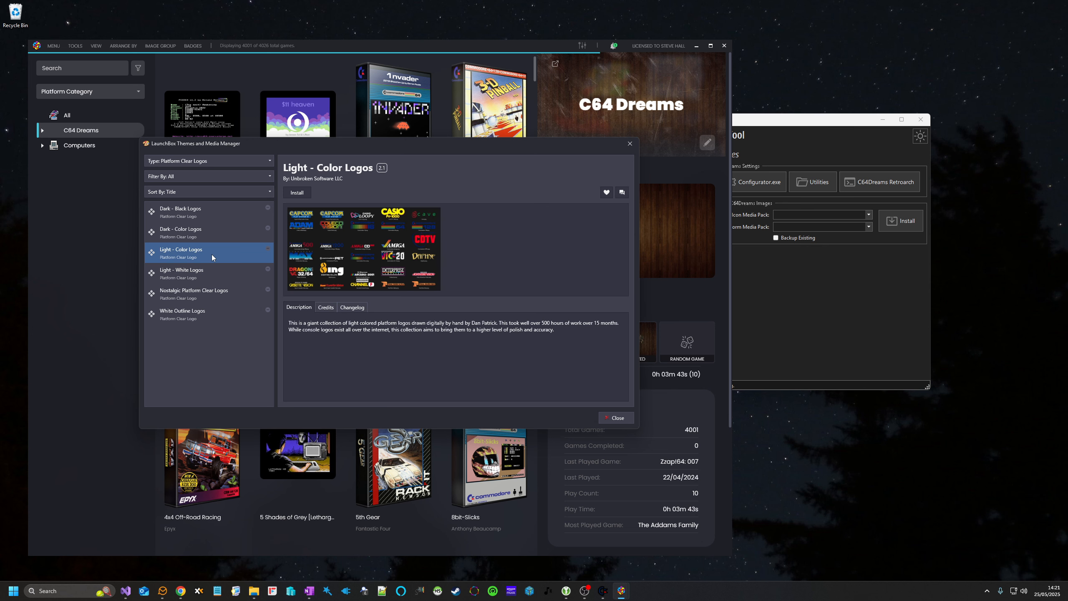
click(296, 194)
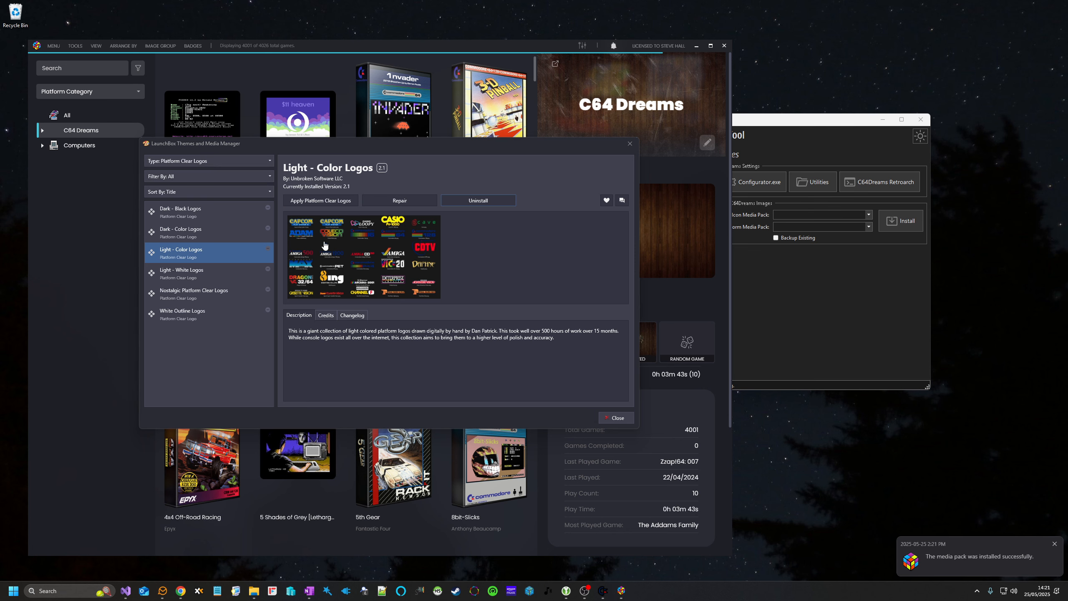
click(323, 202)
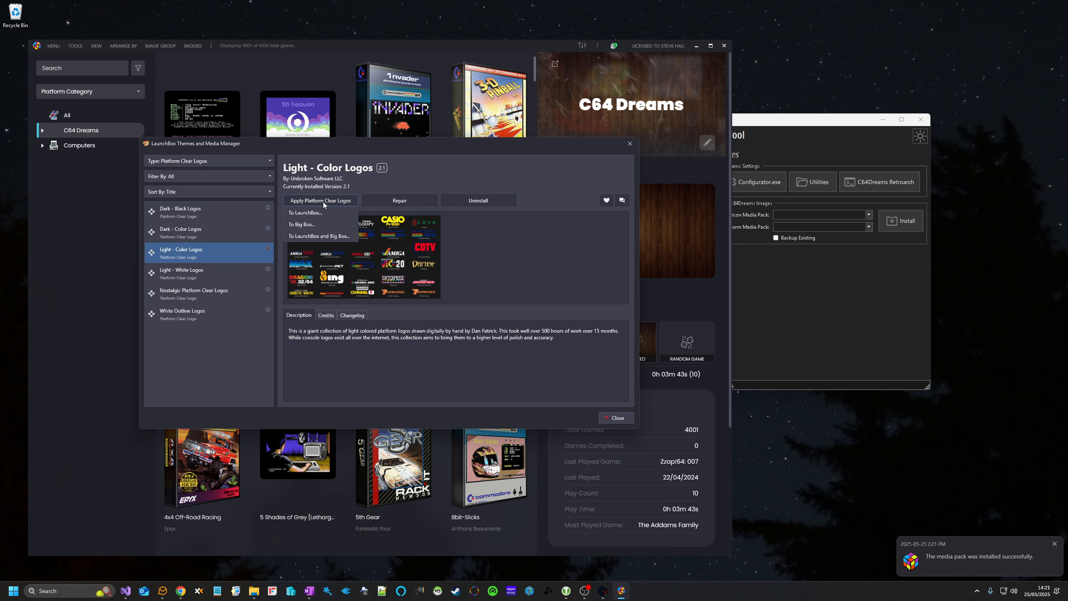
click(322, 236)
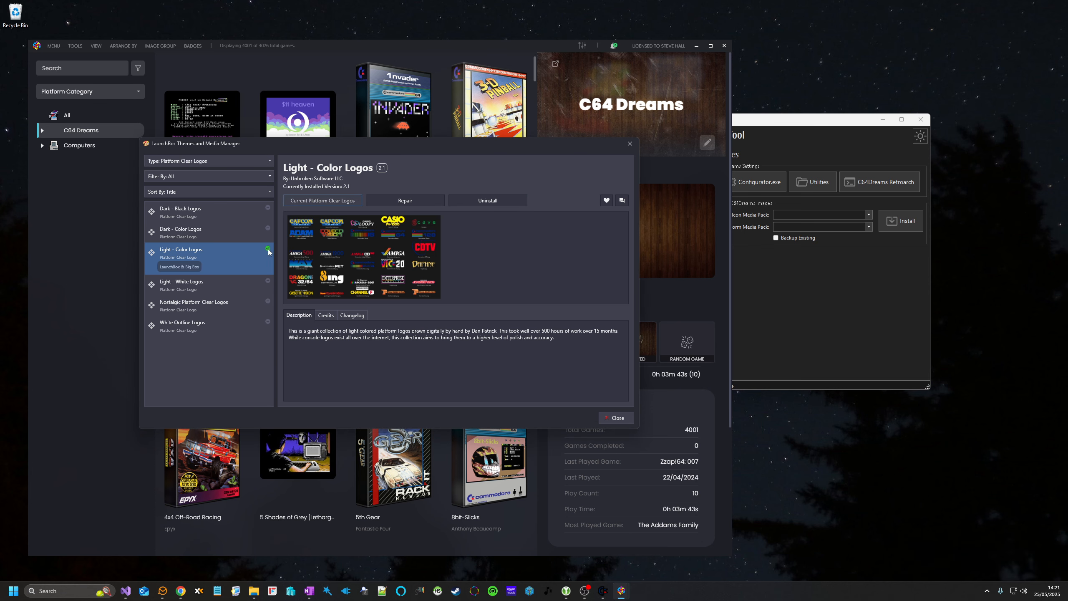
- Close the media manager and LaunchBox, and restart C64Dreams Tool
click(629, 144)
click(724, 45)
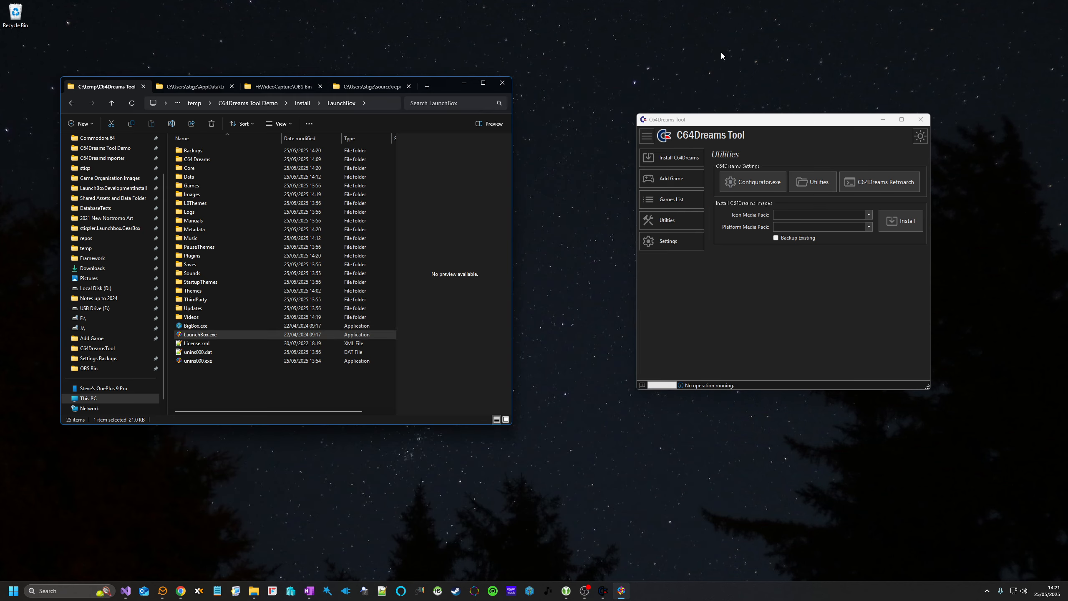
click(921, 120)
double_click(894, 290)
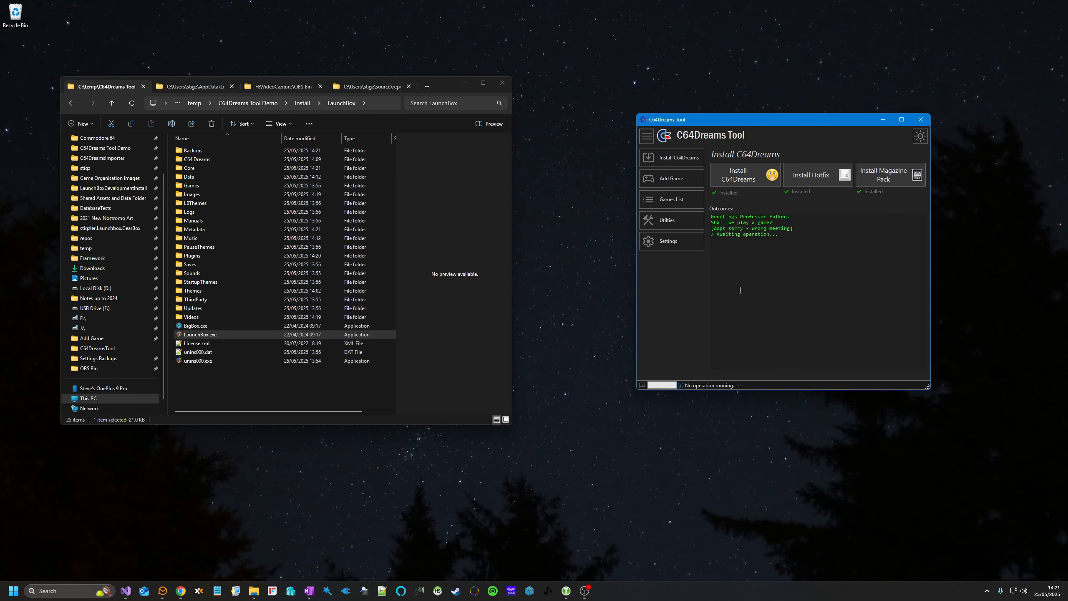
- View the Games List and Add Game pages of C64Dreams Tool and open the Utilities page
click(676, 196)
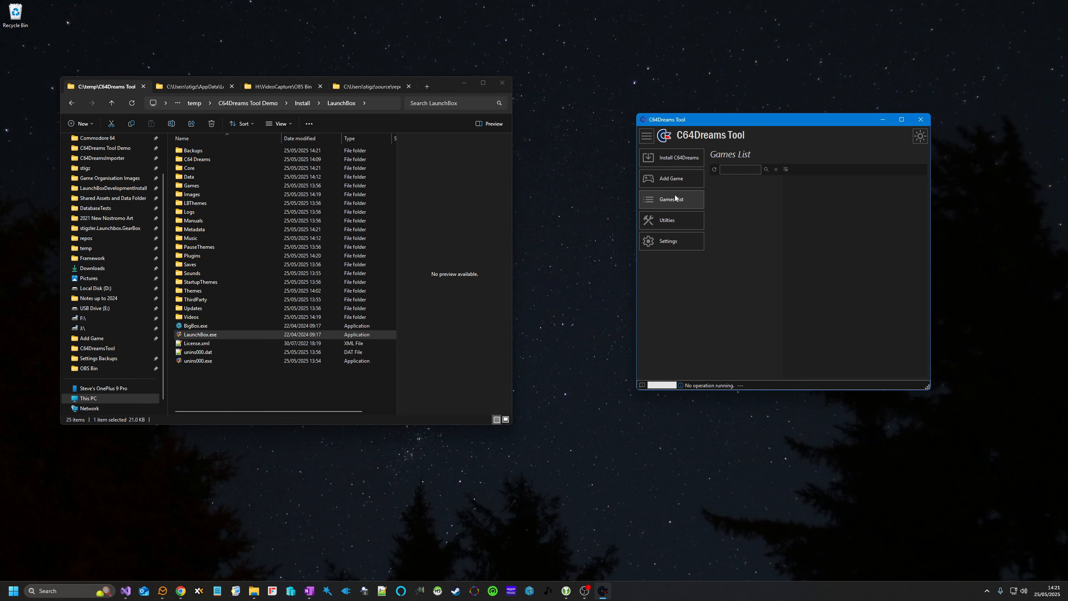
click(672, 218)
click(674, 183)
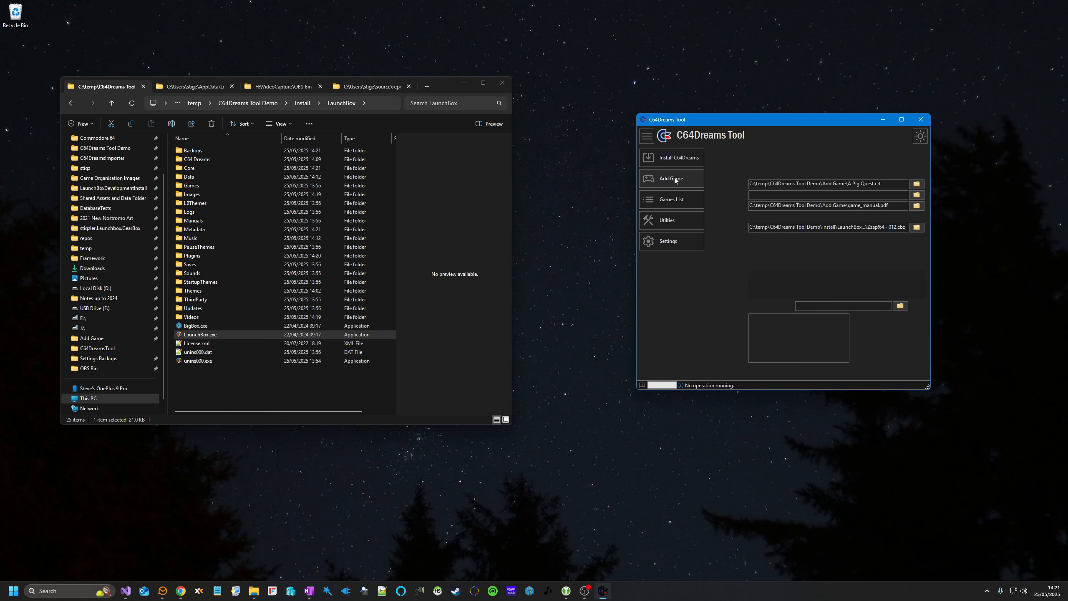
click(674, 200)
click(673, 219)
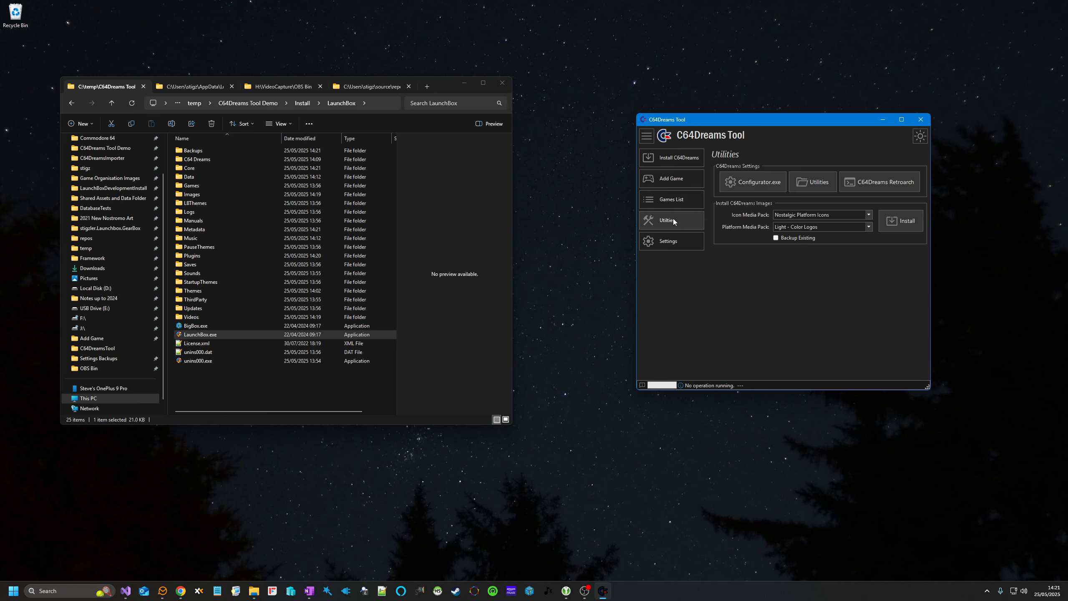
- Install the C64Dreams images into the Nostalgic Platform Icons and Light - Color Logos media packs with Backup Existing enabled
click(845, 214)
click(835, 223)
click(836, 213)
click(824, 220)
click(820, 228)
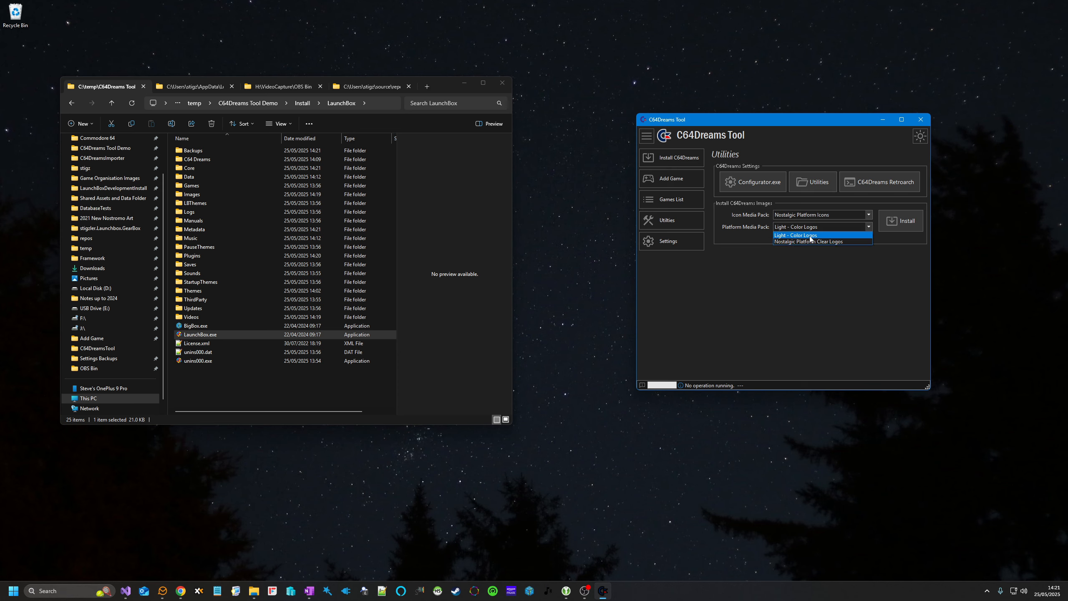
click(810, 235)
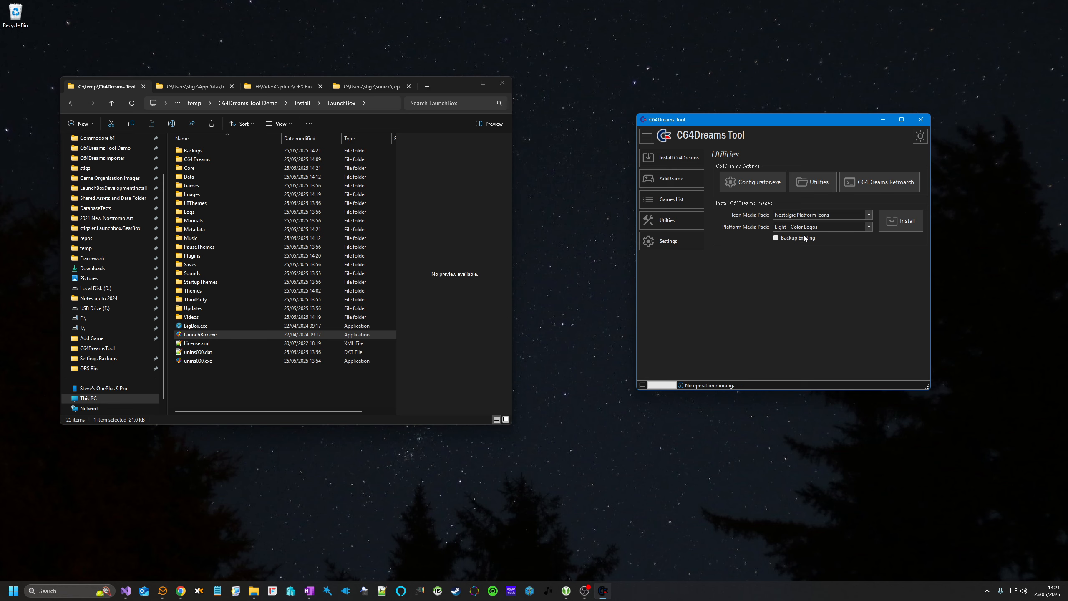
click(804, 226)
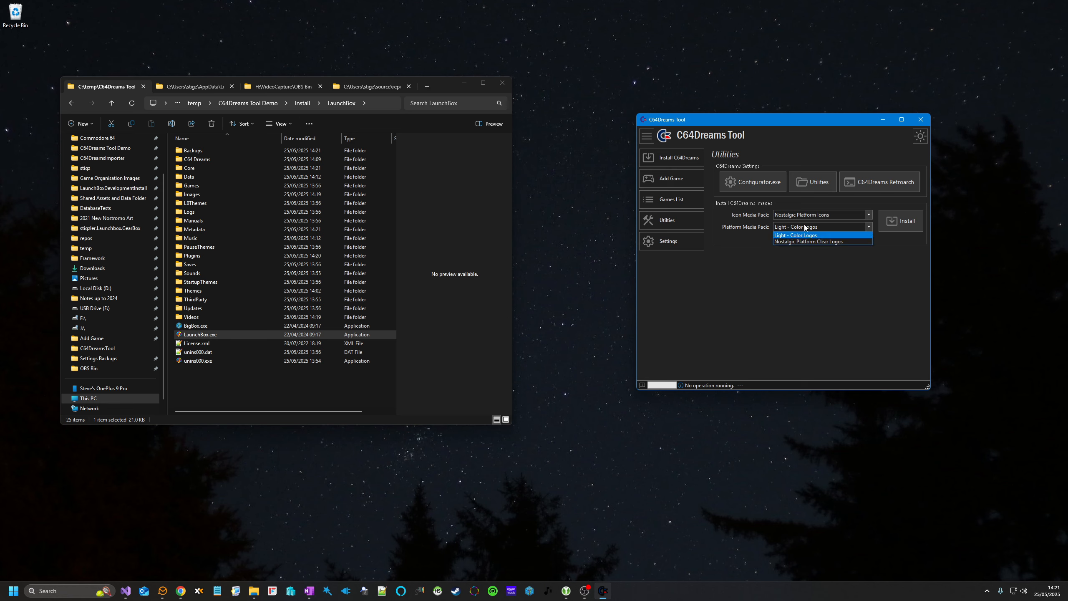
click(750, 229)
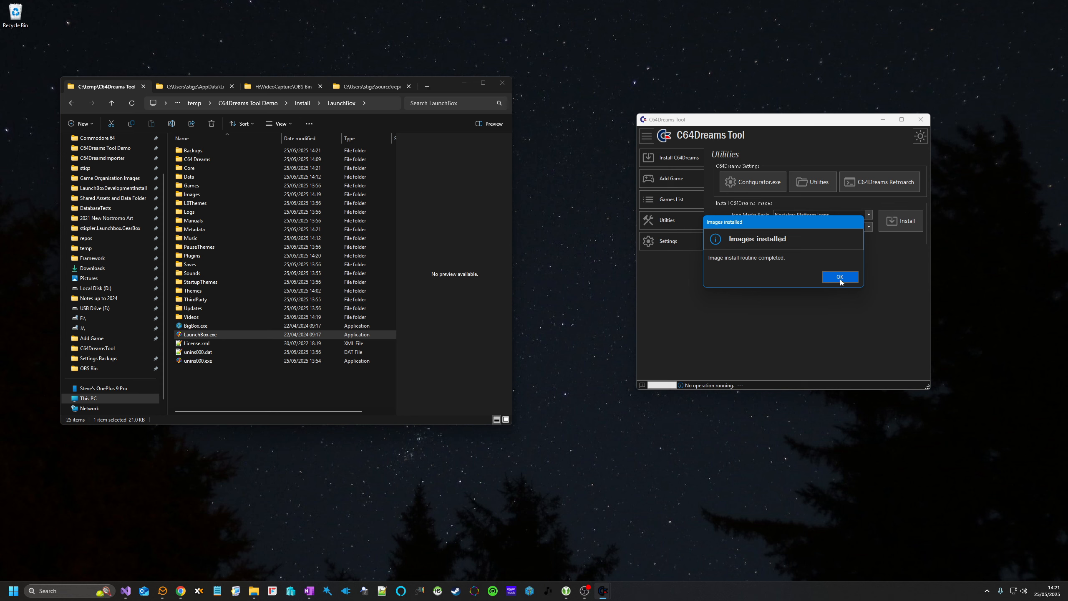
click(840, 279)
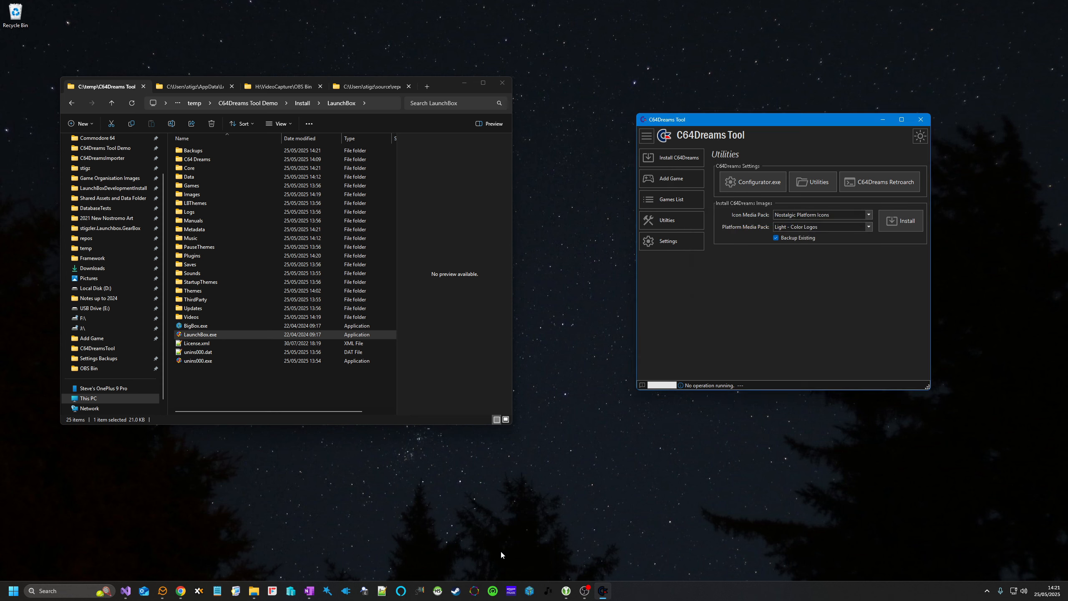
- Relaunch LaunchBox to check the new C64 Dreams and Games platform icons and logos, and close it
double_click(201, 335)
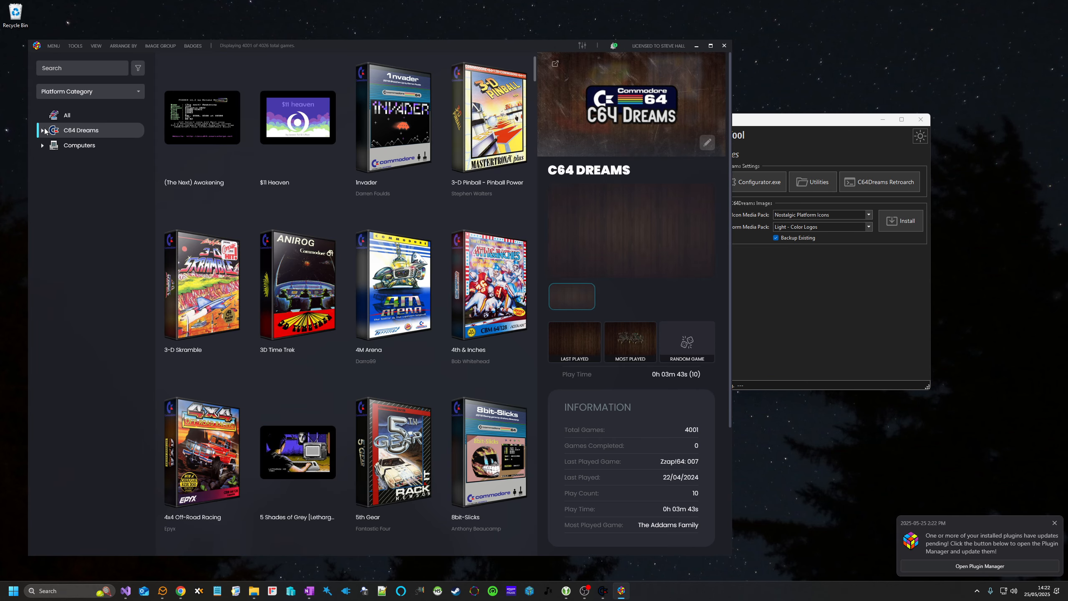
double_click(62, 132)
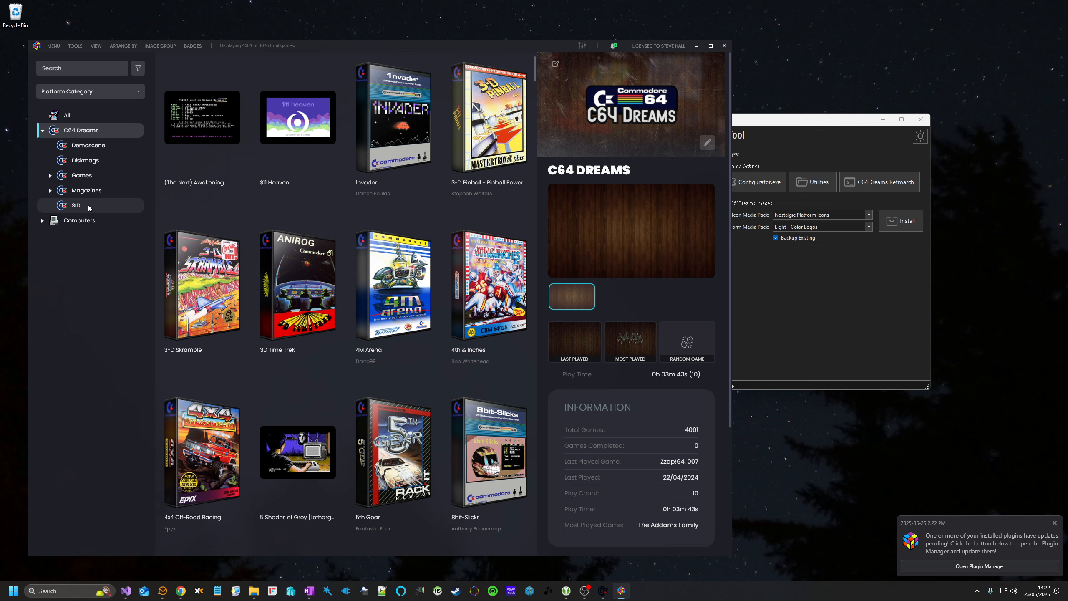
click(50, 179)
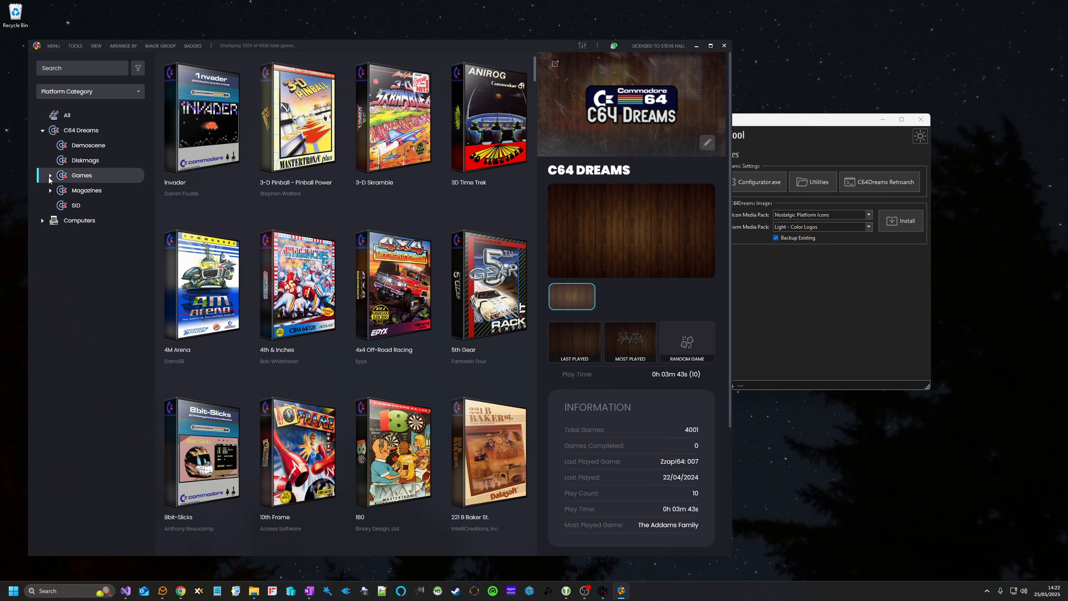
click(49, 177)
click(50, 178)
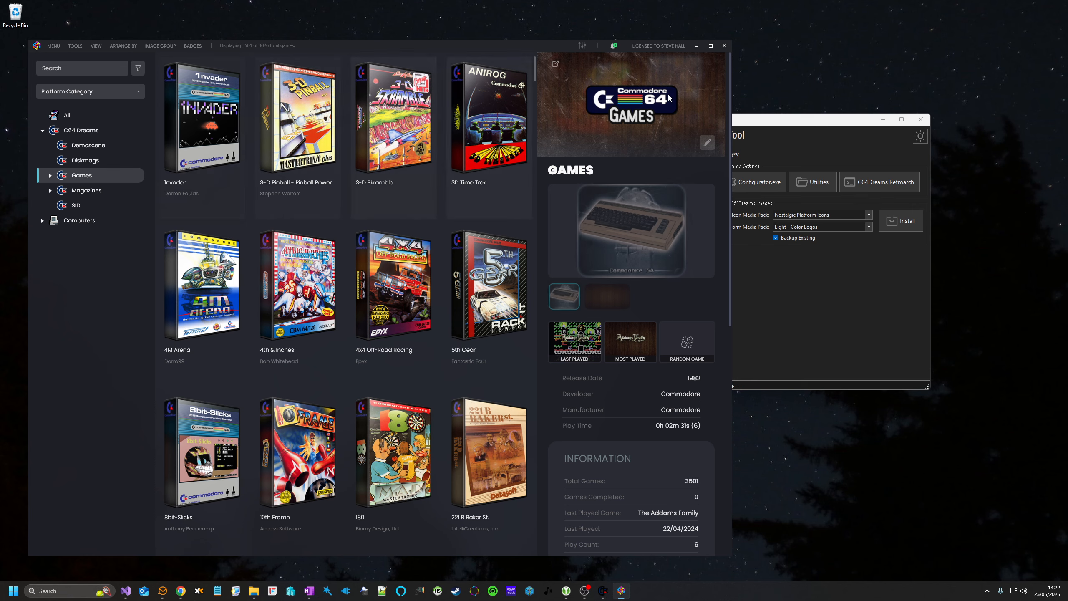
click(725, 46)
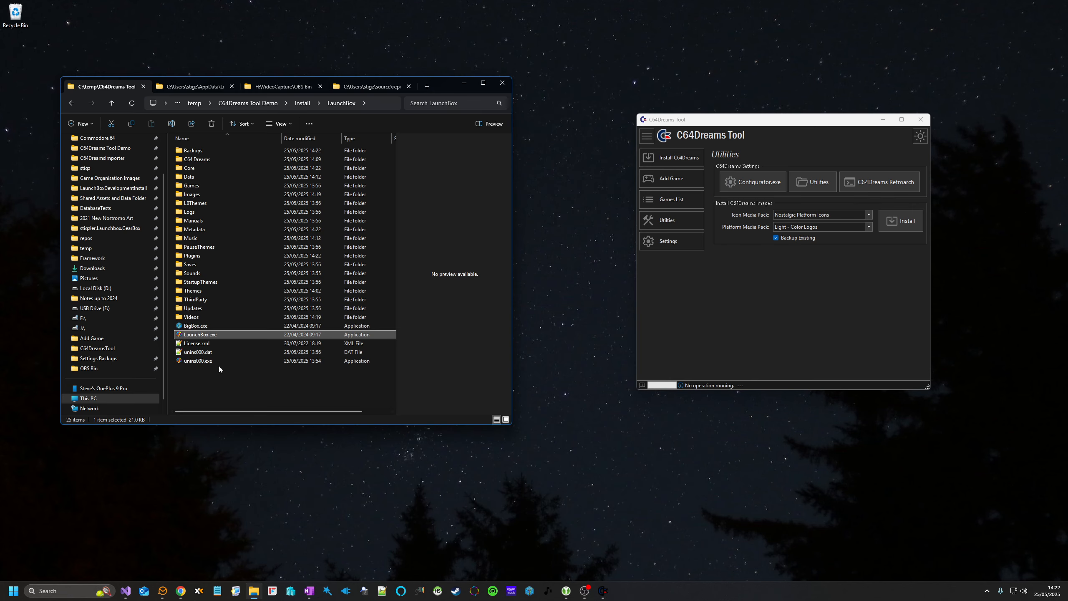
- Launch Big Box from the LaunchBox folder and open the platform categories view to check the C64 Dreams logo
double_click(192, 327)
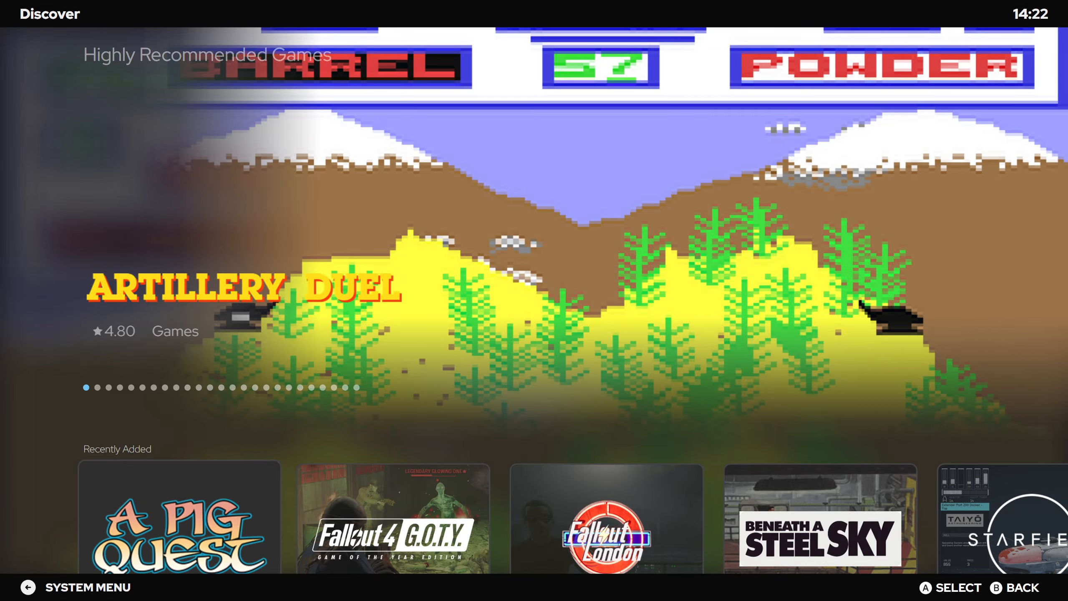
key(Escape)
key(Down)
key(Down)
key(Down)
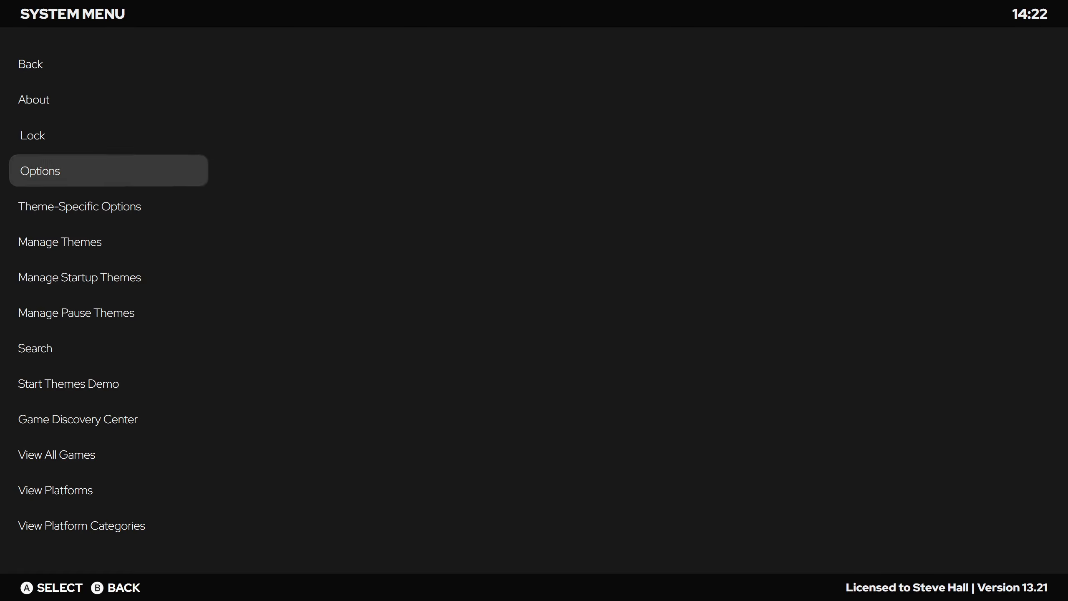
key(Up)
key(Down)
key(Down)
key(Down)
key(Down)
key(Down)
key(Down)
key(Down)
key(Down)
key(Down)
key(Down)
key(Down)
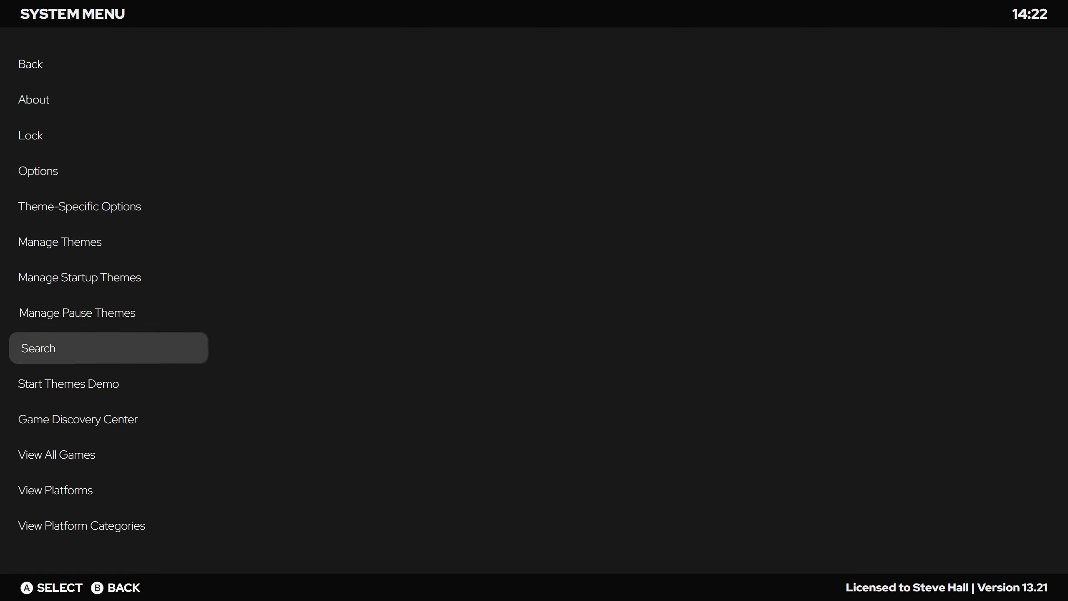
key(Return)
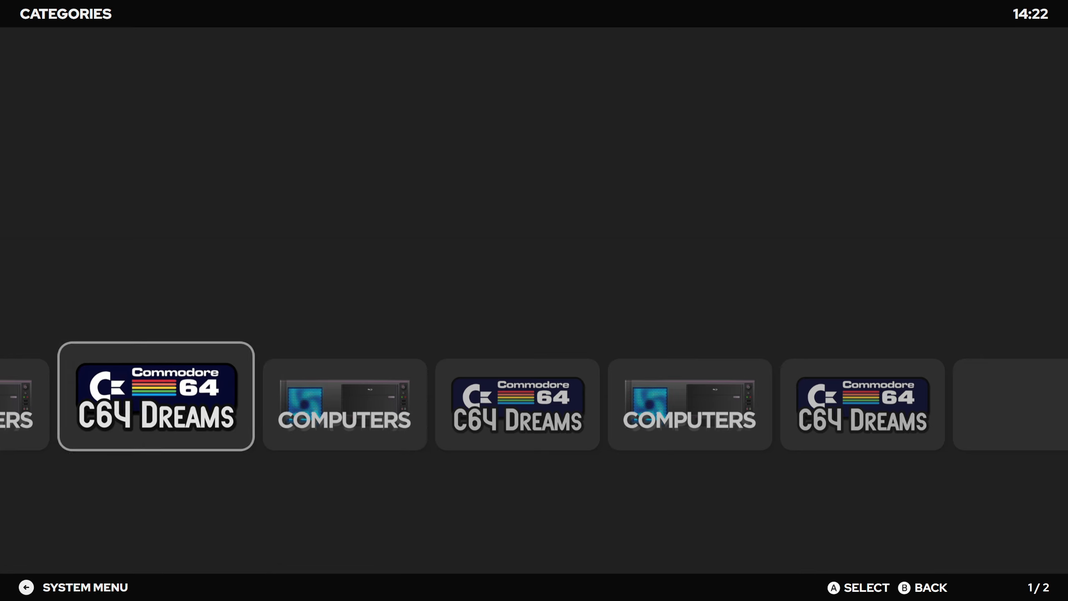
key(Right)
key(Left)
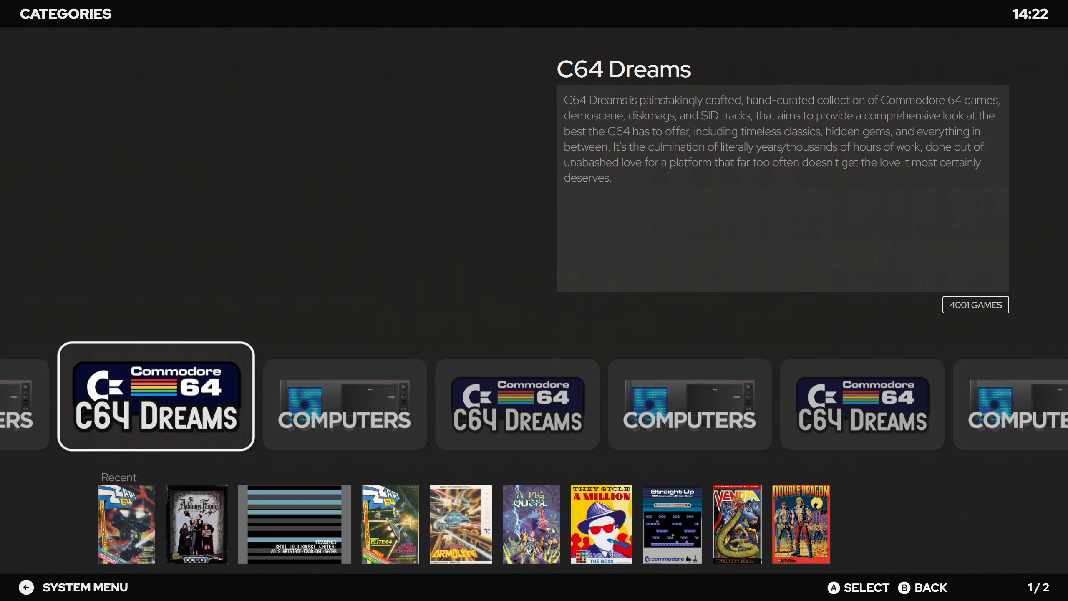
- Switch Big Box from the platform categories to the platforms view
key(Escape)
key(Down)
key(Down)
key(Down)
key(Down)
key(Down)
key(Down)
key(Down)
key(Down)
key(Down)
key(Down)
key(Down)
key(Down)
key(Down)
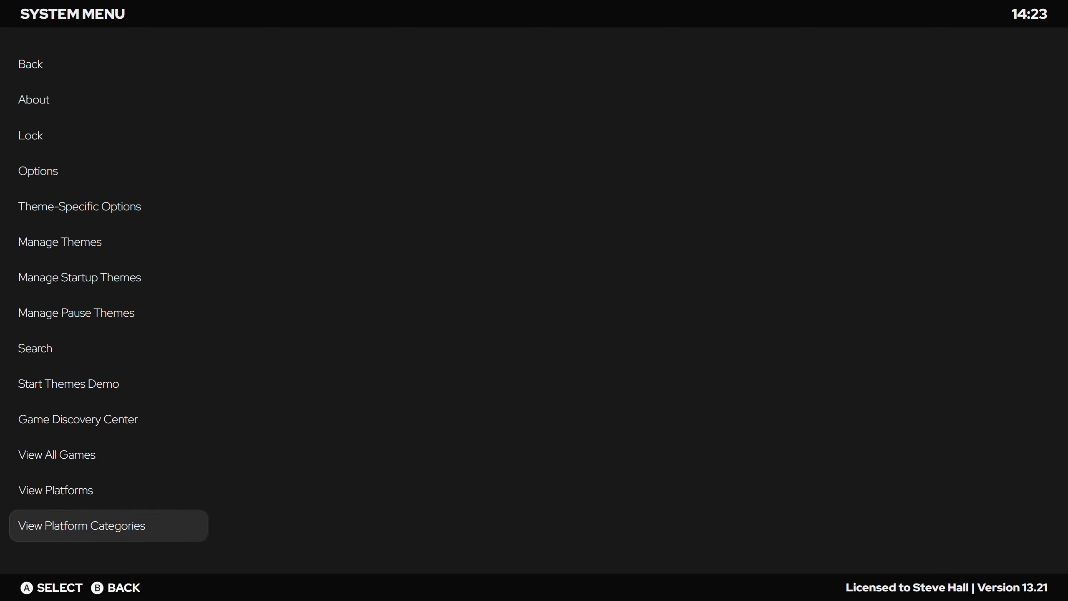
key(Up)
key(Return)
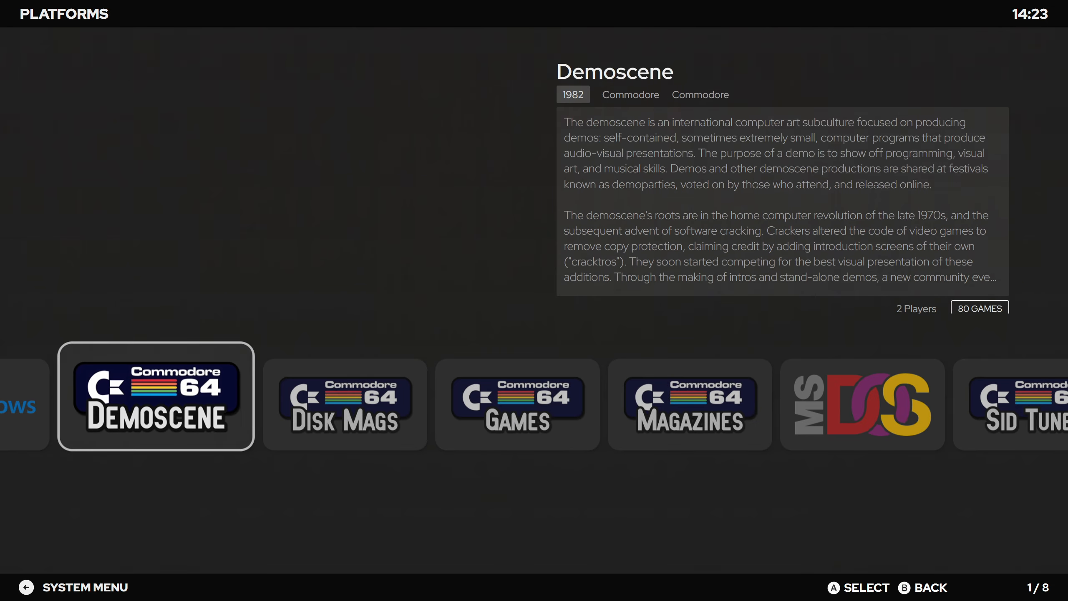
- Browse through all the platforms to examine the C64 Dreams logos, stopping on Games
key(Right)
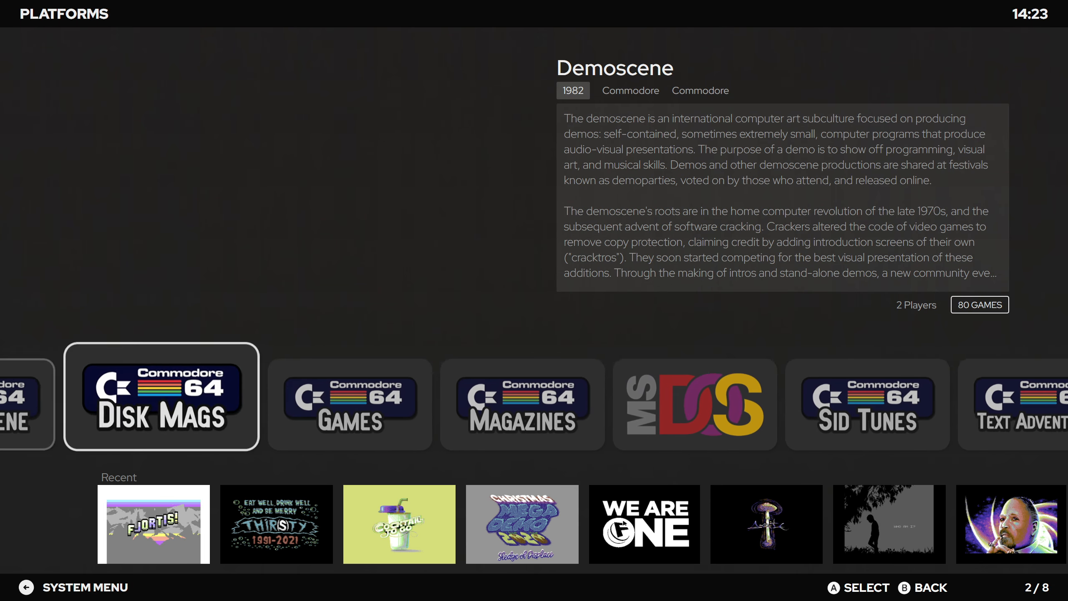
key(Right)
key(Right)
key(Right)
key(Right)
key(Right)
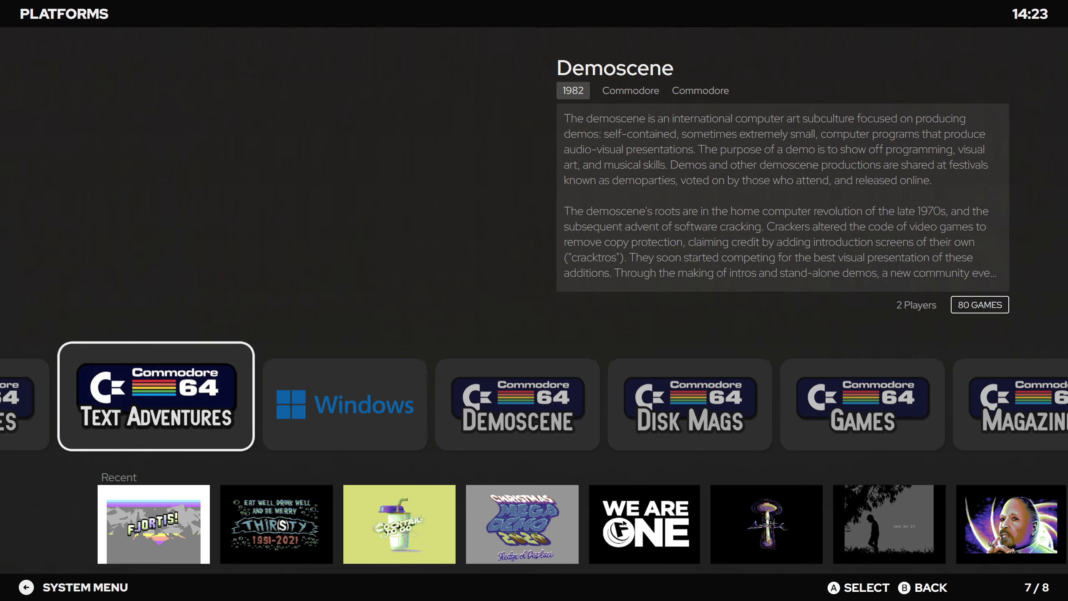
key(Right)
key(Right)
key(Right)
key(Right)
key(Right)
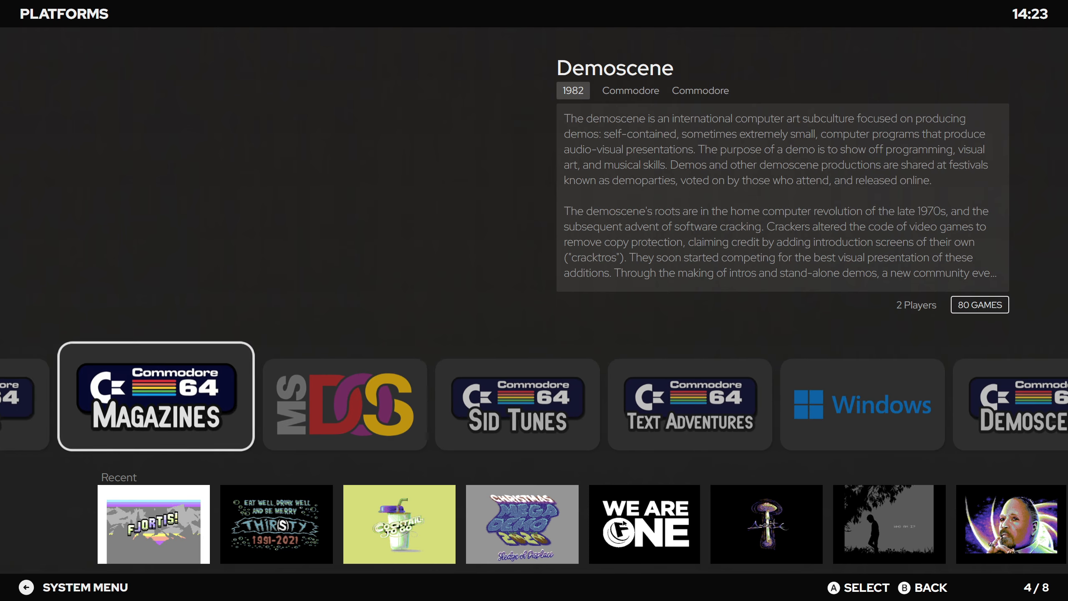
key(Right)
key(Right)
key(Right)
key(Right)
key(Right)
key(Right)
key(Right)
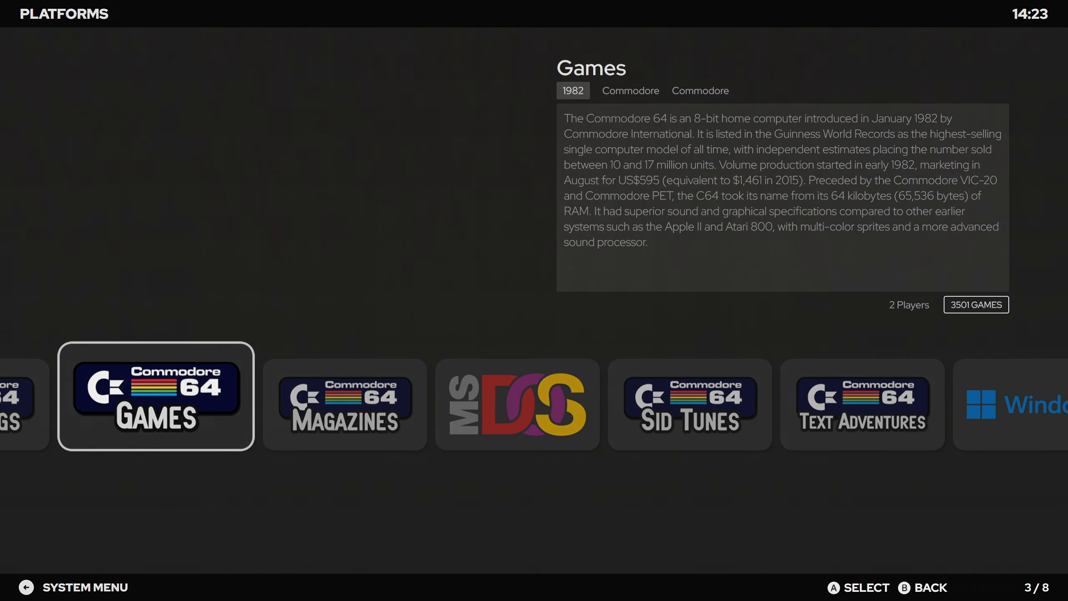
- Switch Big Box from the platforms to the playlists view
key(Escape)
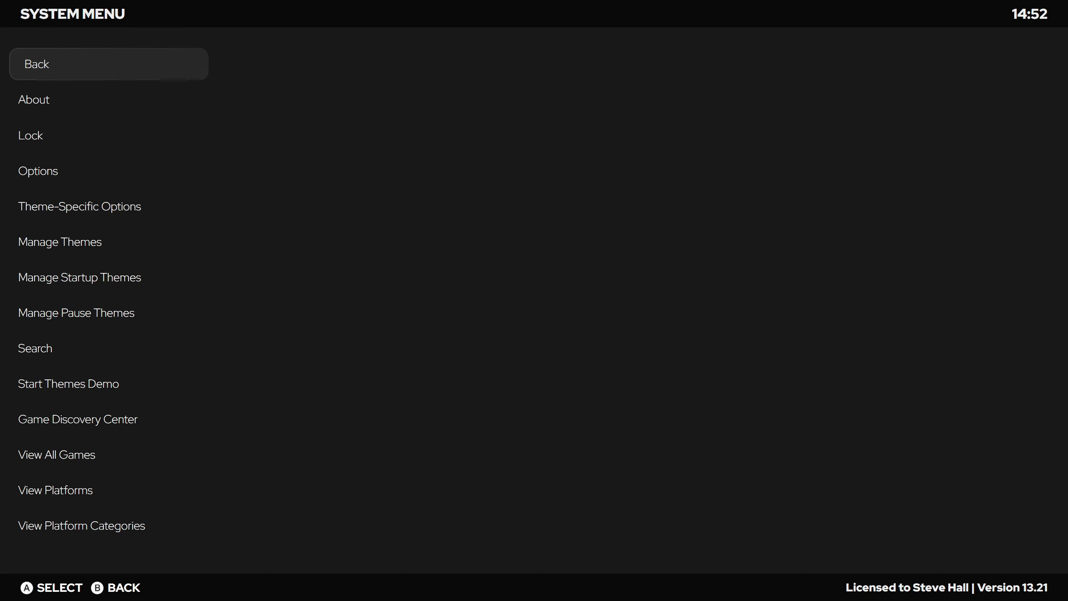
key(Down)
key(Down)
key(Down)
key(Down)
key(Down)
key(Down)
key(Down)
key(Down)
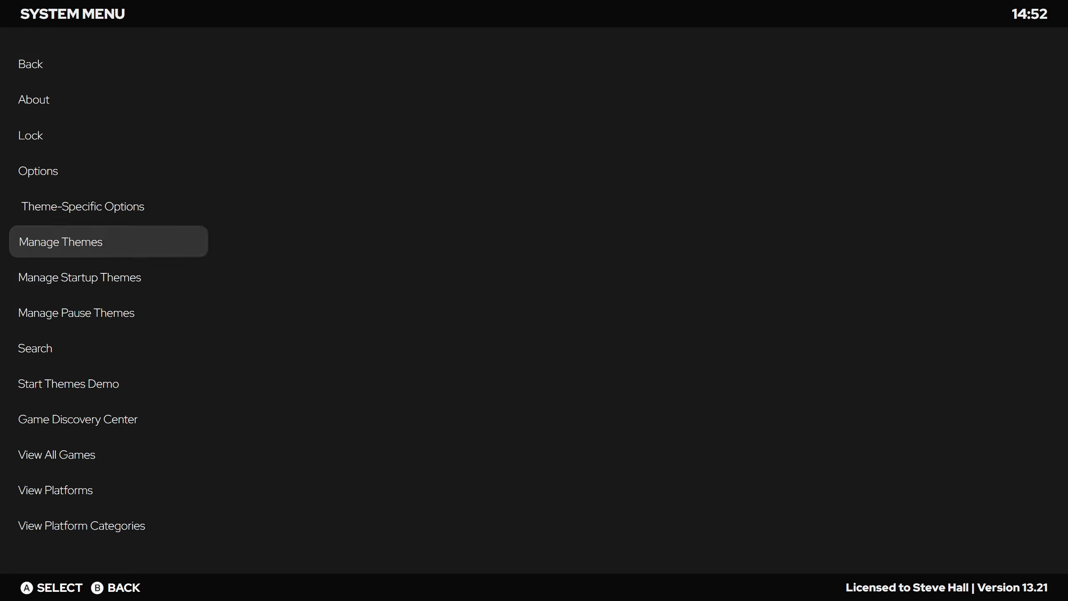
key(Down)
key(Down)
key(Down)
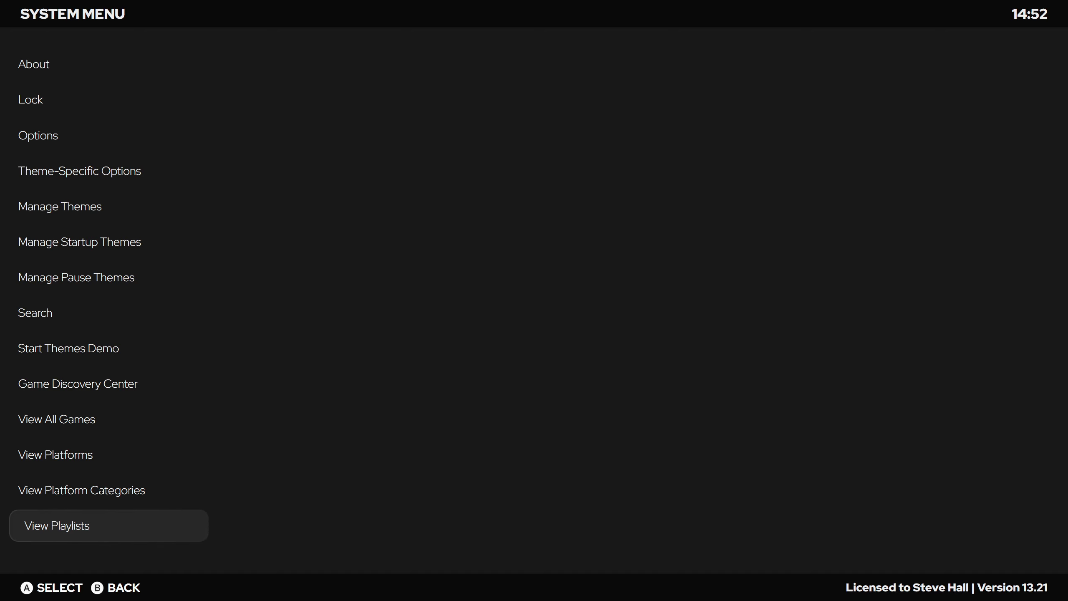
key(Return)
- Browse through the C64 Dreams playlists to examine their logos, from the Best Of volumes past Your 64
key(Right)
key(Right)
key(Right)
key(Right)
key(Right)
key(Right)
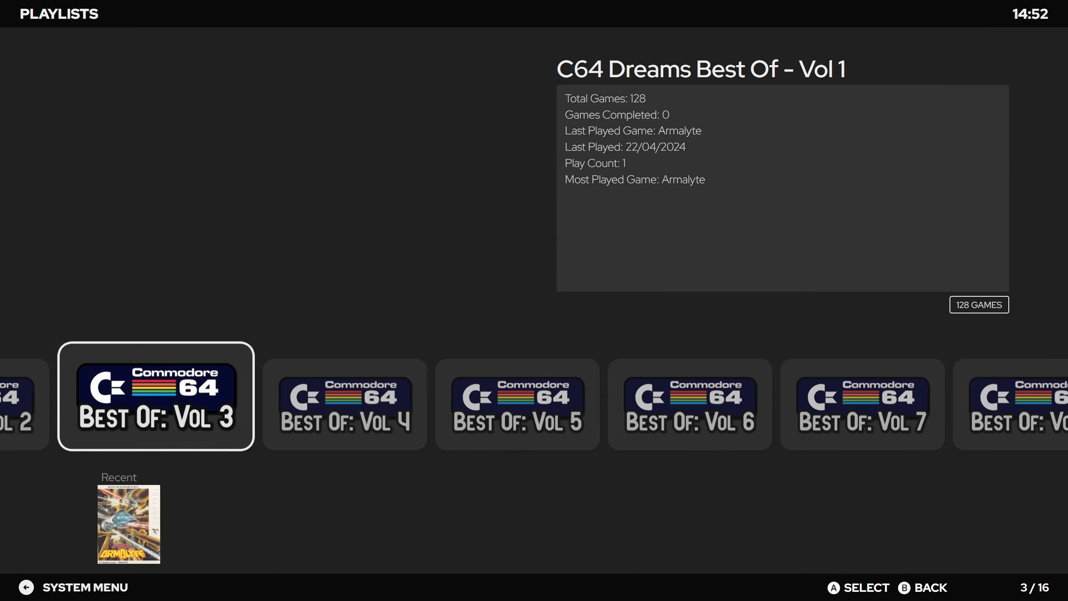
key(Right)
key(Right)
key(Right)
key(Right)
key(Right)
key(Right)
key(Right)
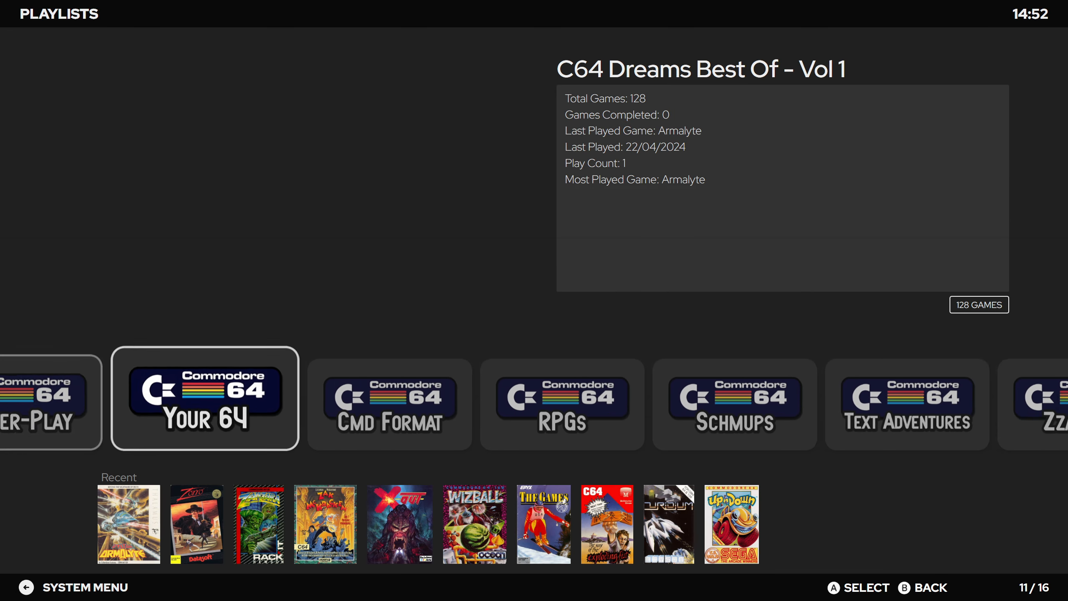
key(Right)
key(Right)
key(Right)
key(Right)
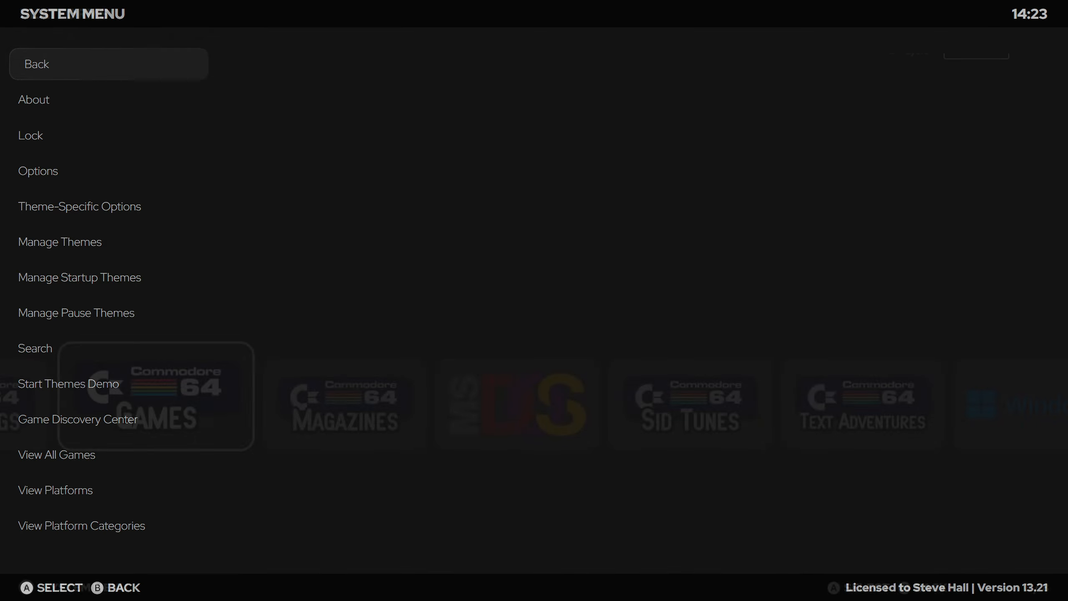
- Exit Big Box to return to the desktop
key(Escape)
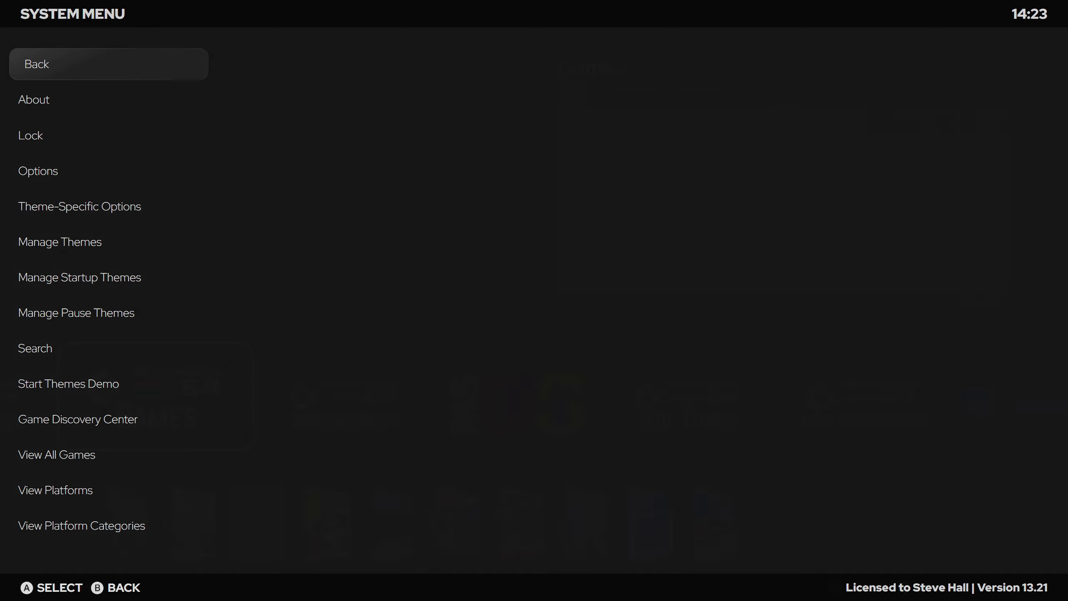
key(Escape)
key(Up)
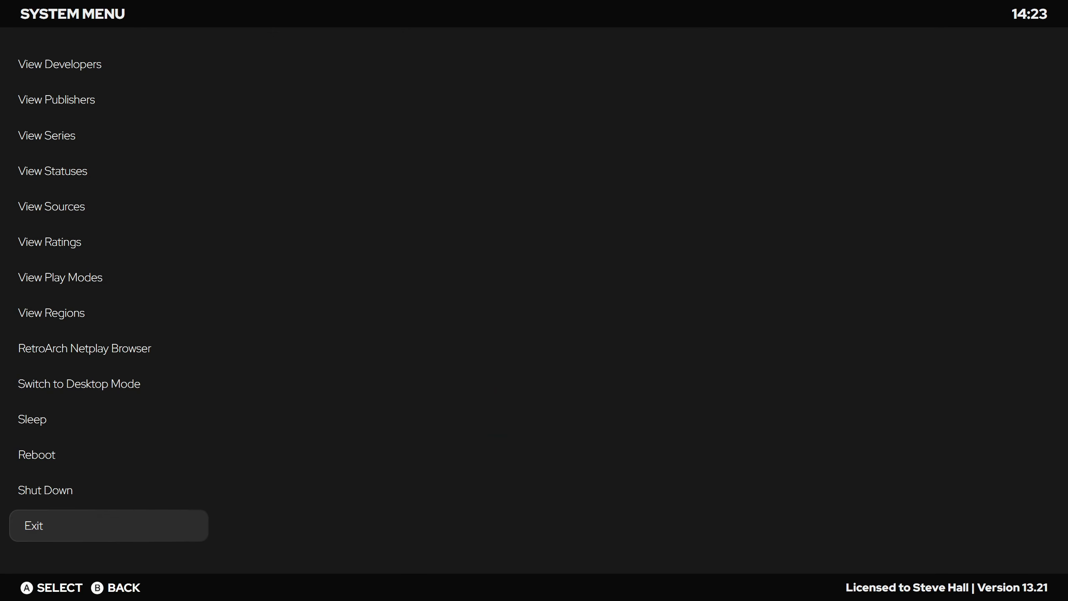
key(Return)
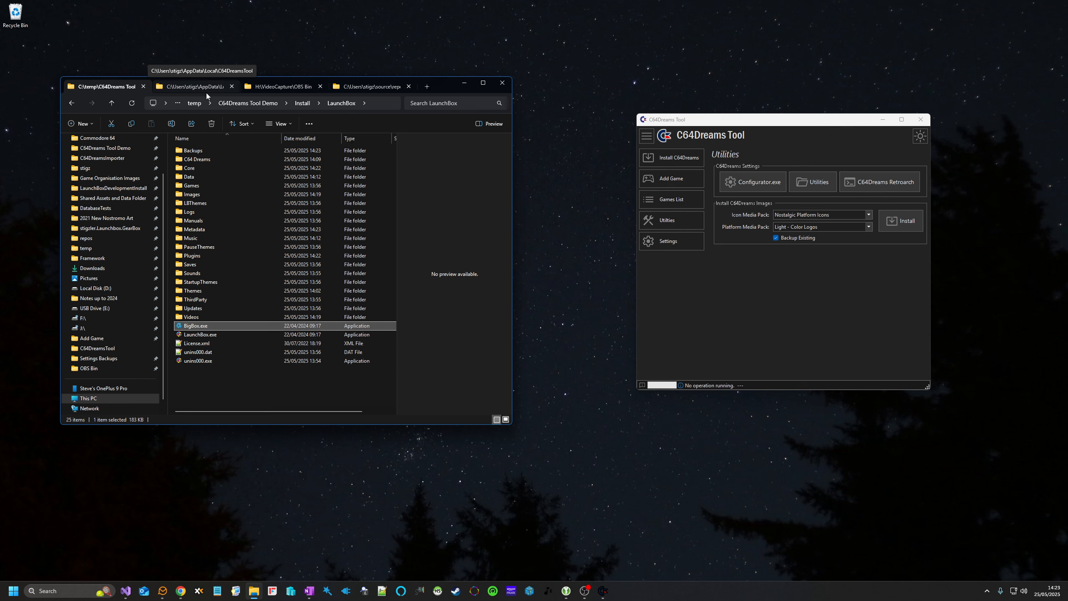
- Look at the platform logo images in Files\Clear Logos\Platforms of the C64Dreams Tool folder, and switch back to C64Dreams Tool
click(260, 103)
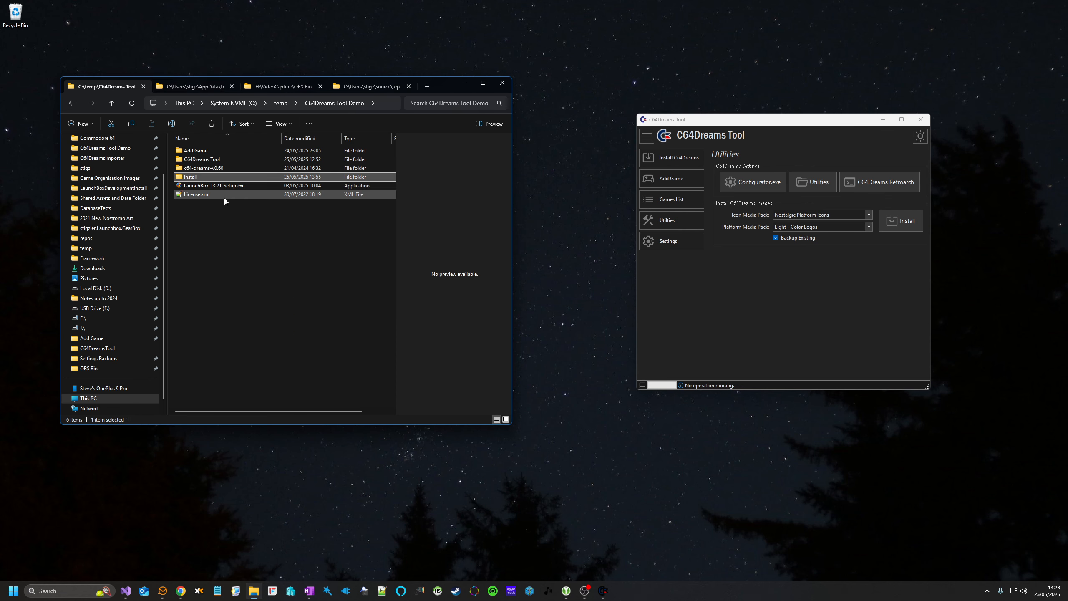
double_click(212, 160)
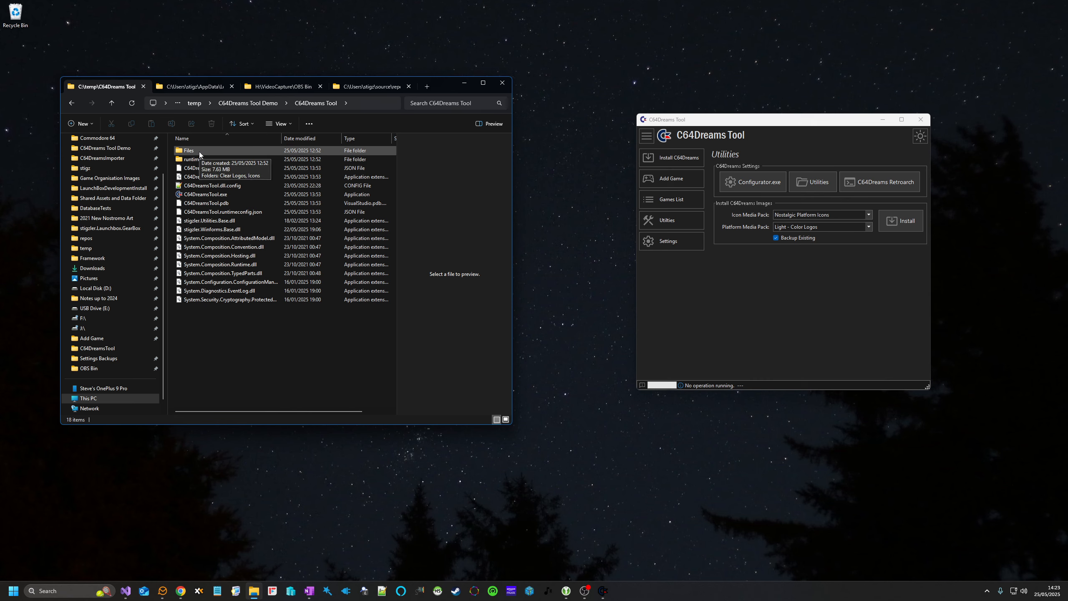
click(199, 153)
double_click(199, 152)
double_click(201, 151)
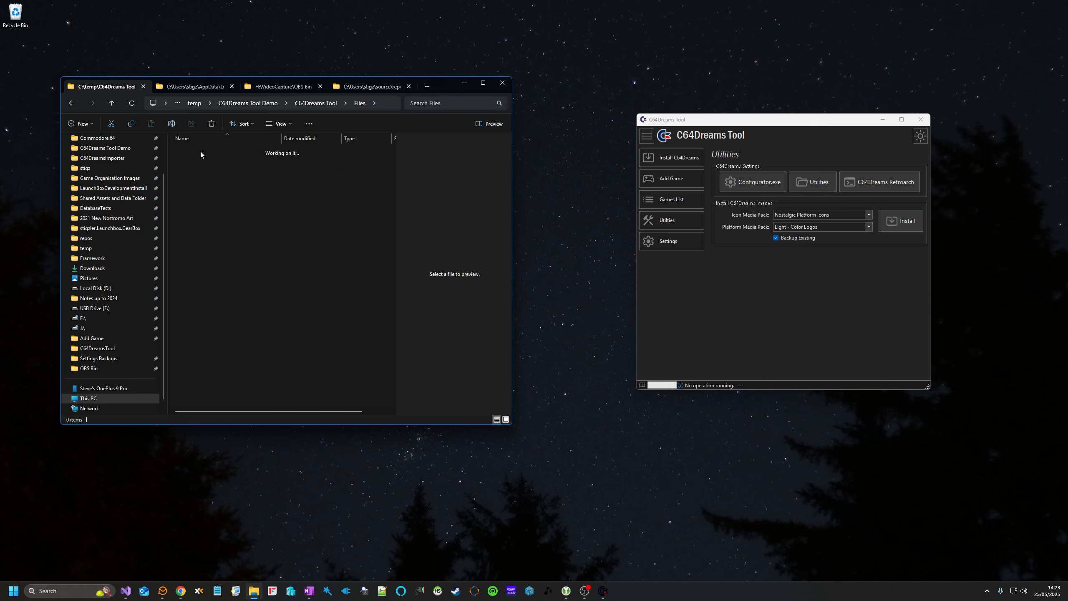
double_click(199, 163)
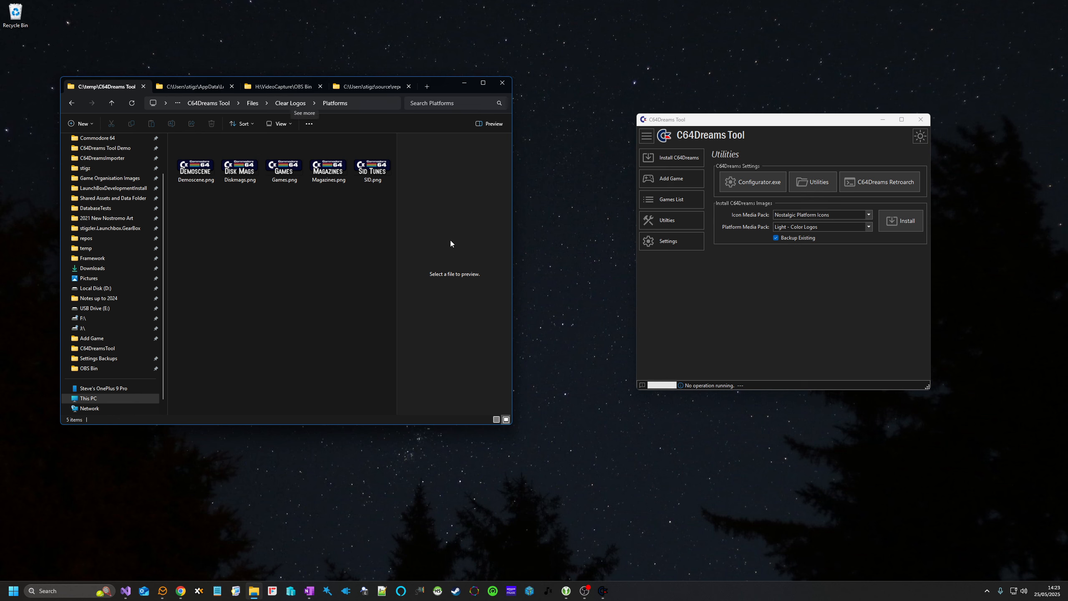
click(749, 317)
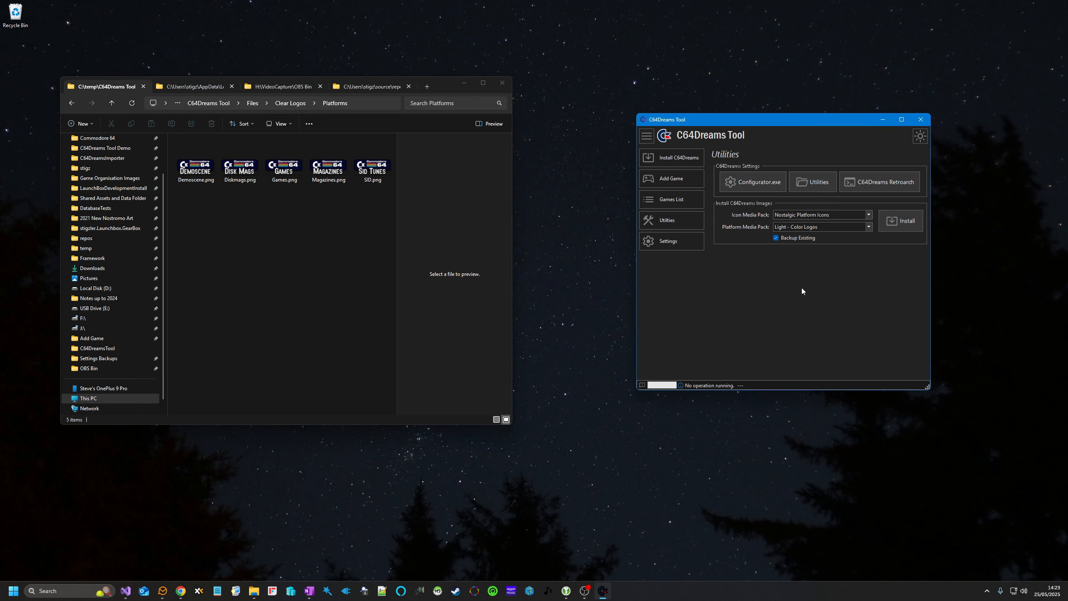